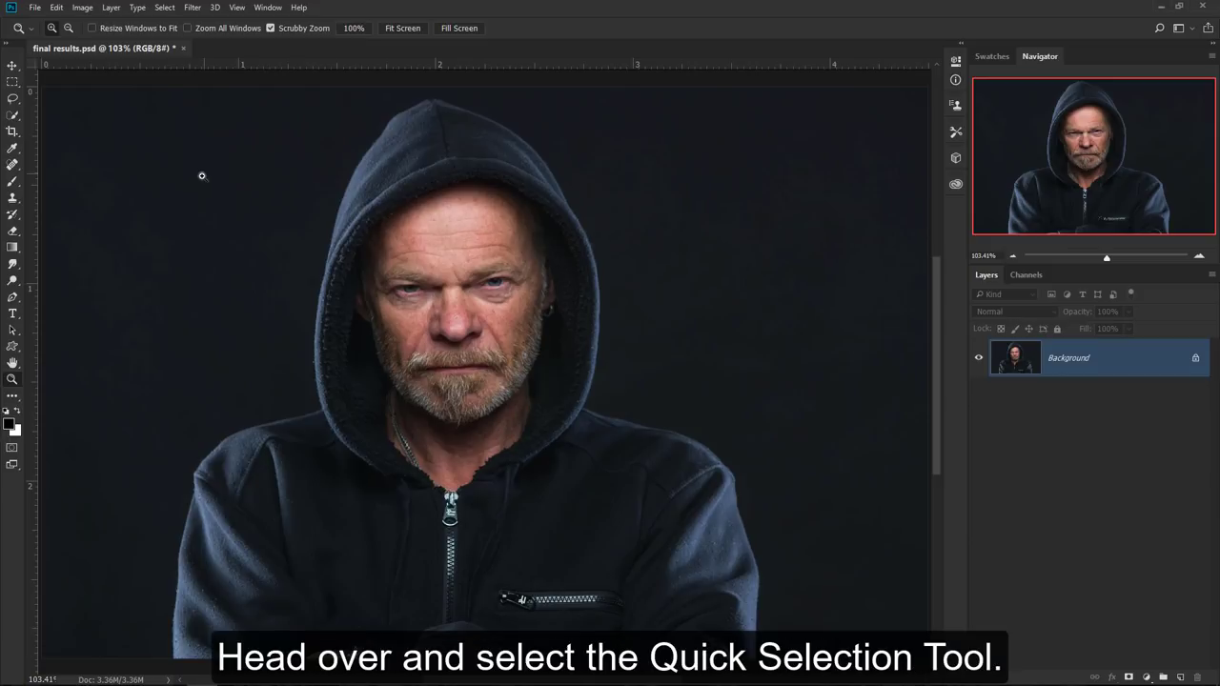
- Select the hooded man from hood to zipper with the Quick Selection Tool
click(11, 116)
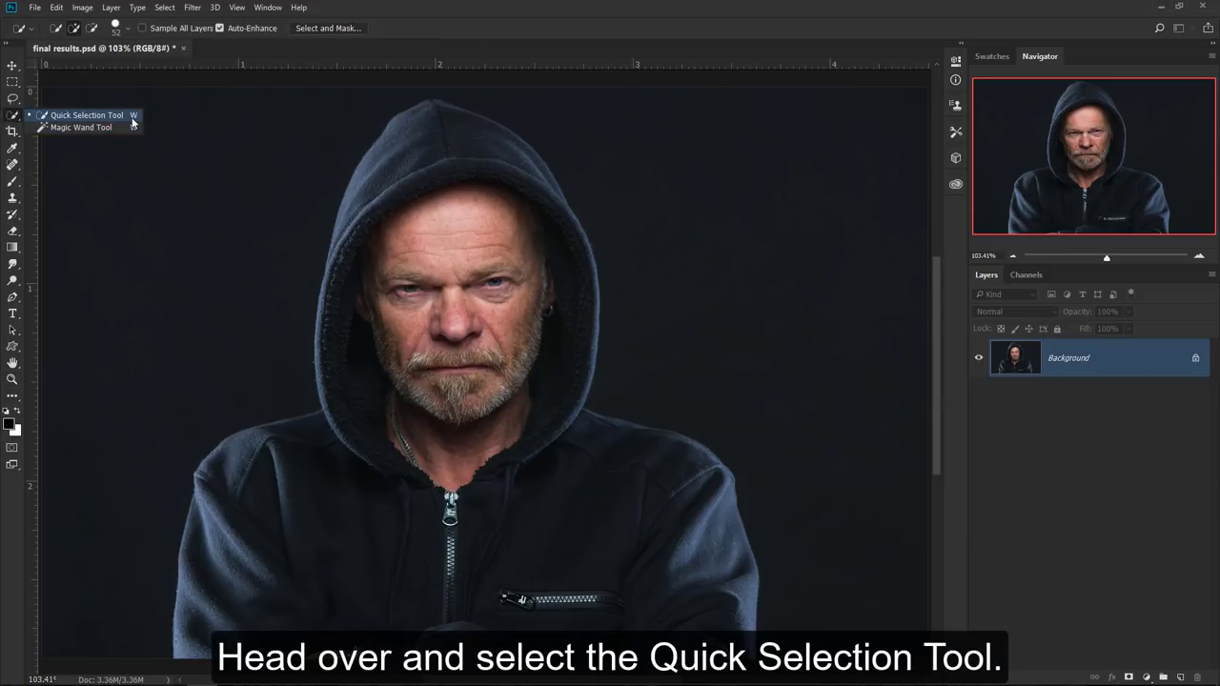
click(132, 121)
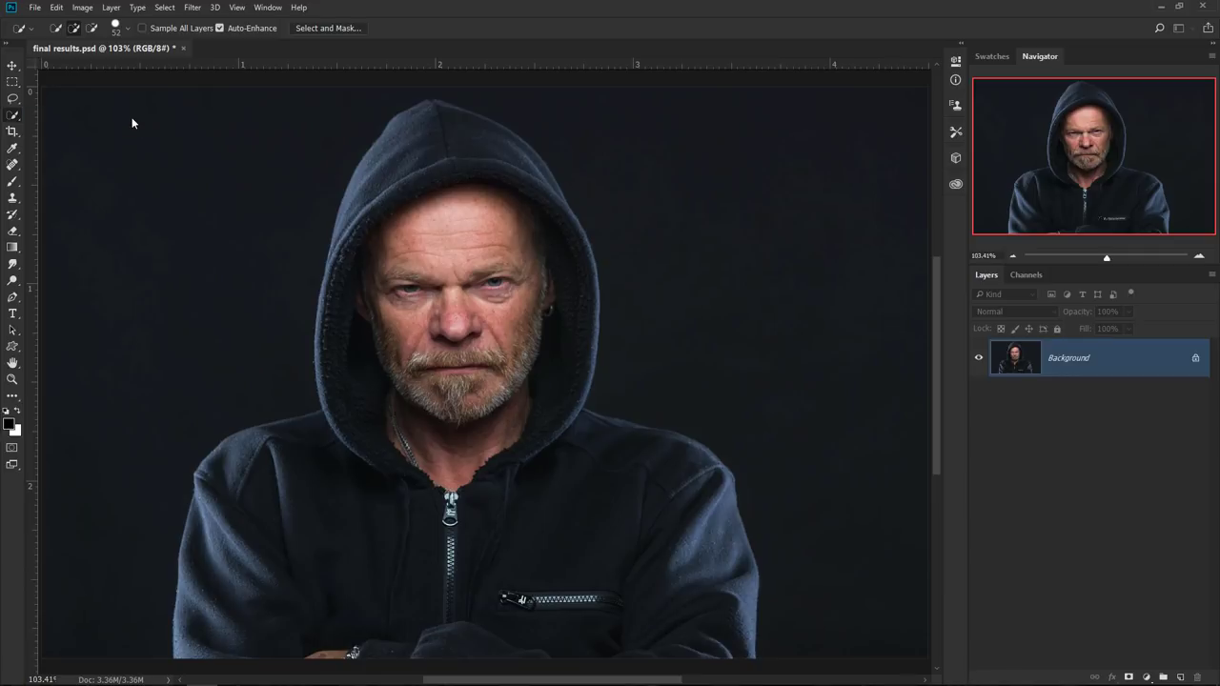
drag(413, 149, 453, 572)
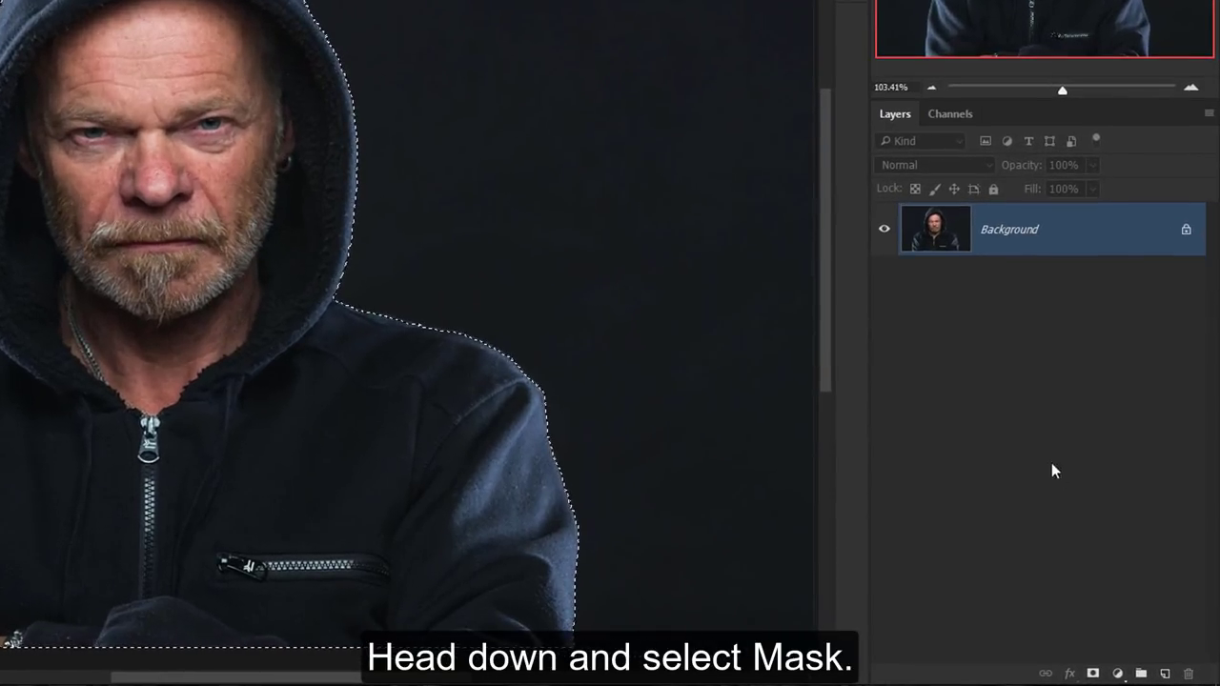
- Mask the man from his background and place a black (000000) Solid Color fill beneath him
click(1095, 673)
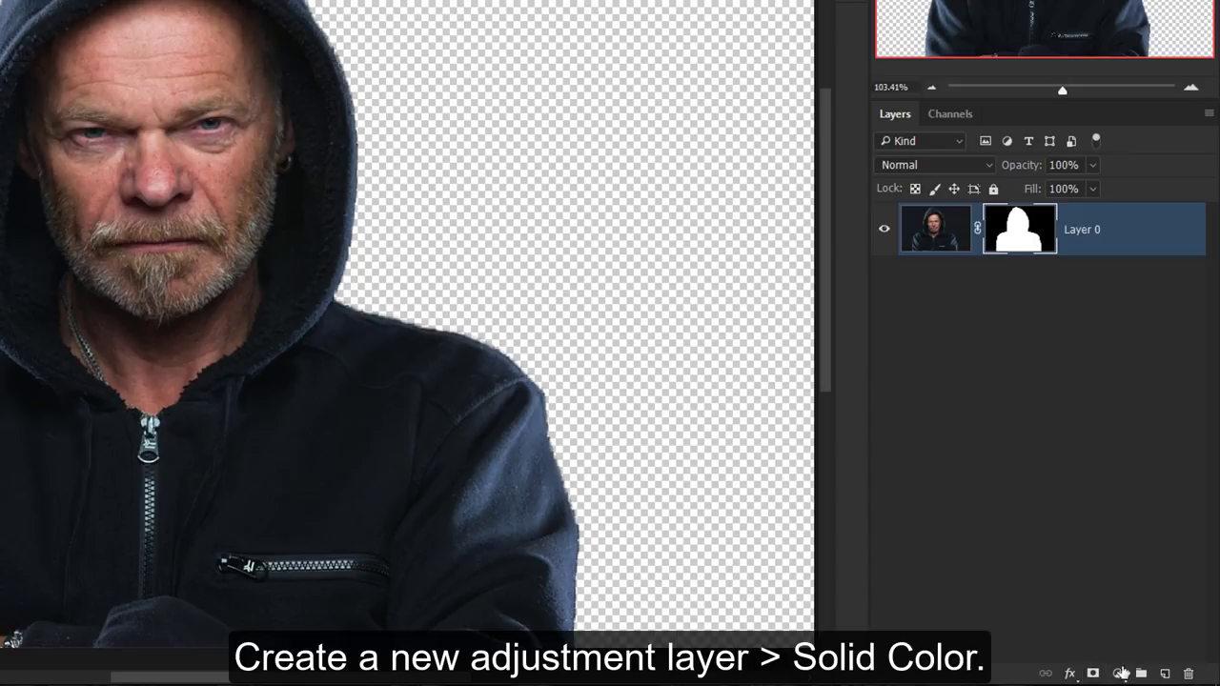
click(1119, 673)
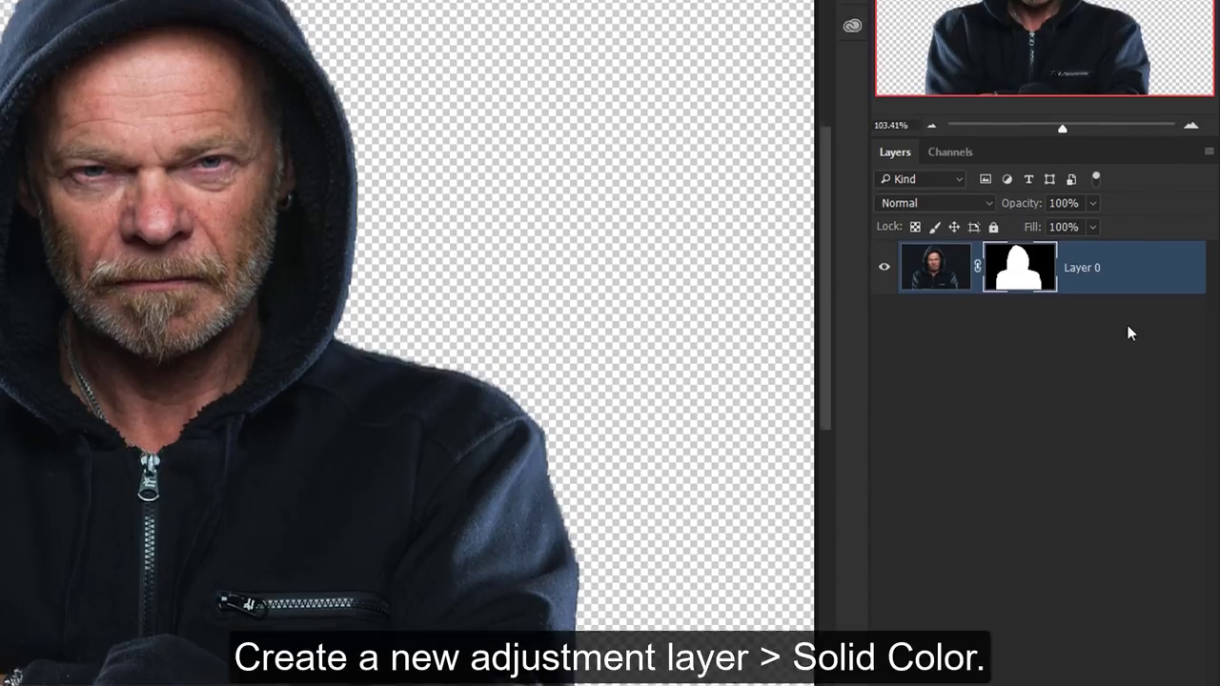
click(1128, 332)
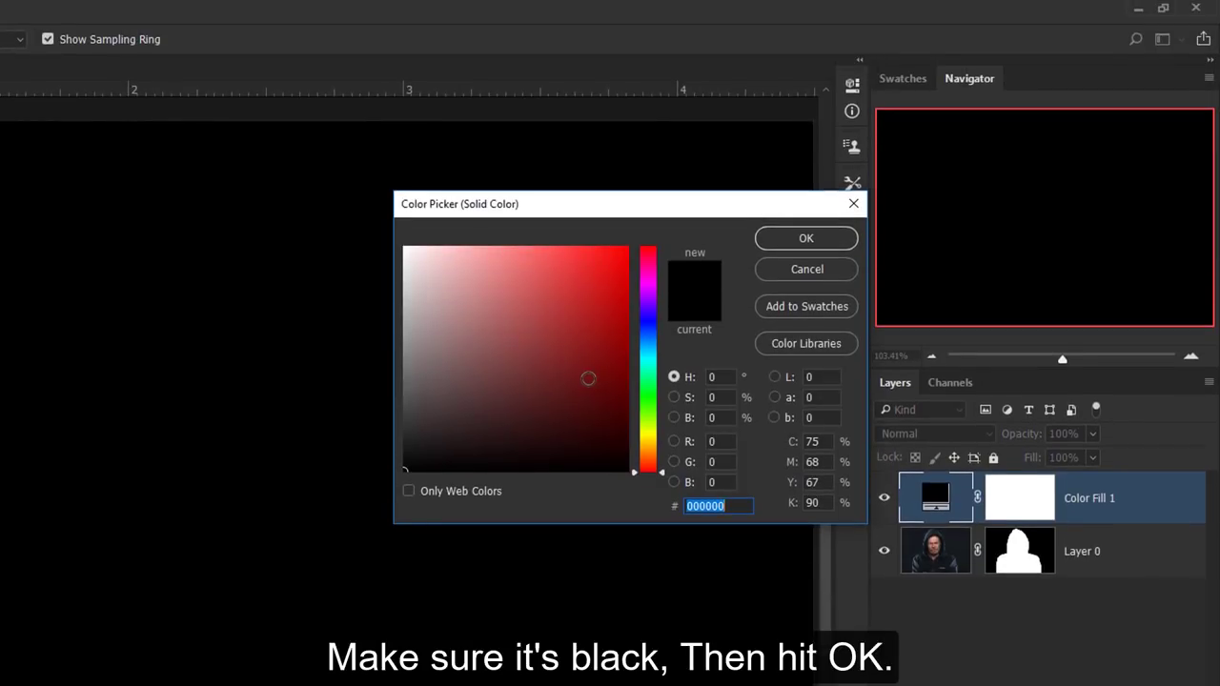
drag(588, 378, 375, 499)
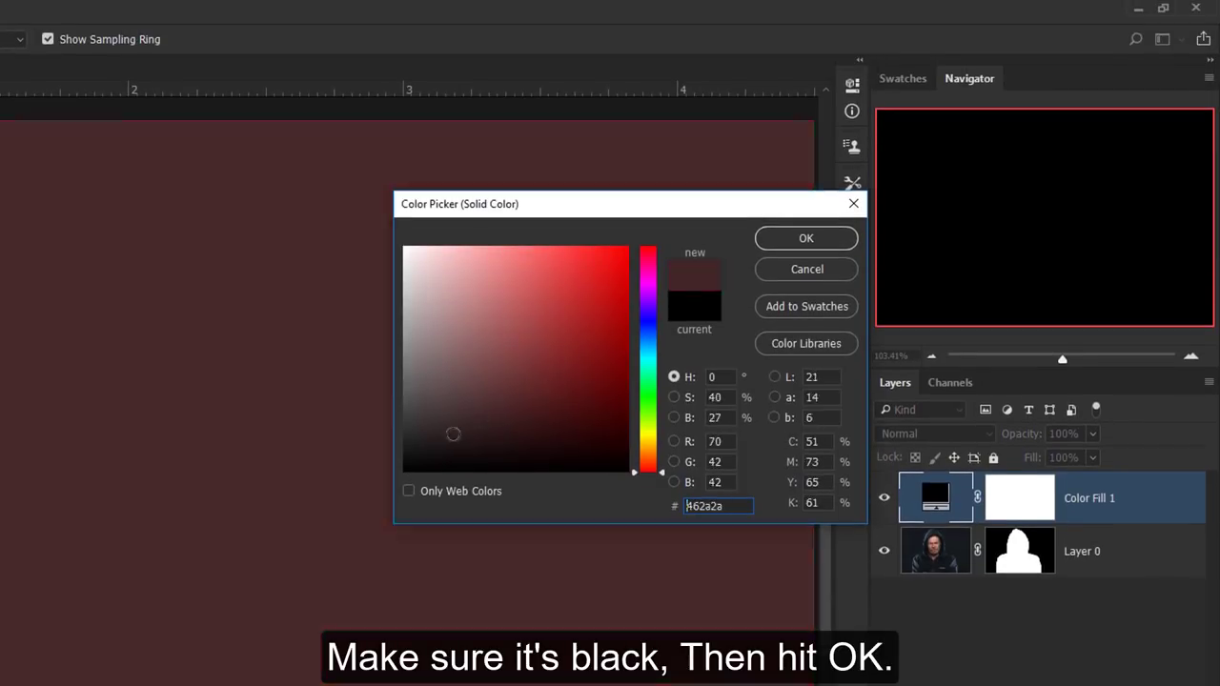
click(810, 240)
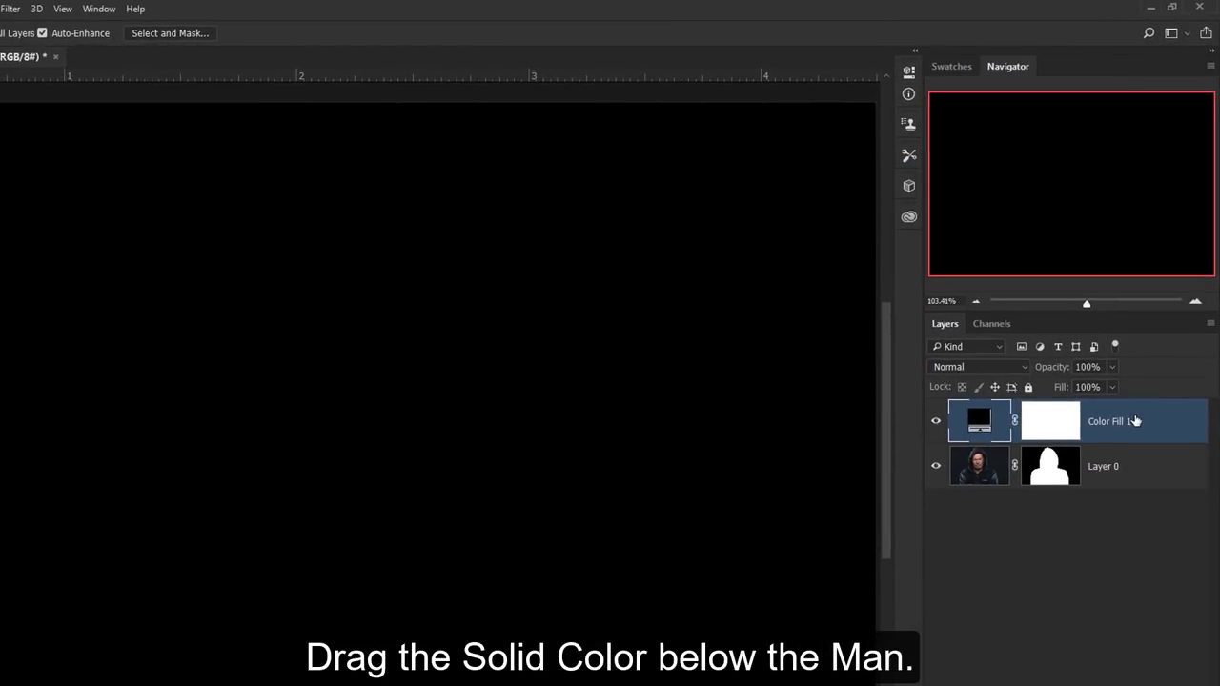
drag(1134, 420, 1150, 503)
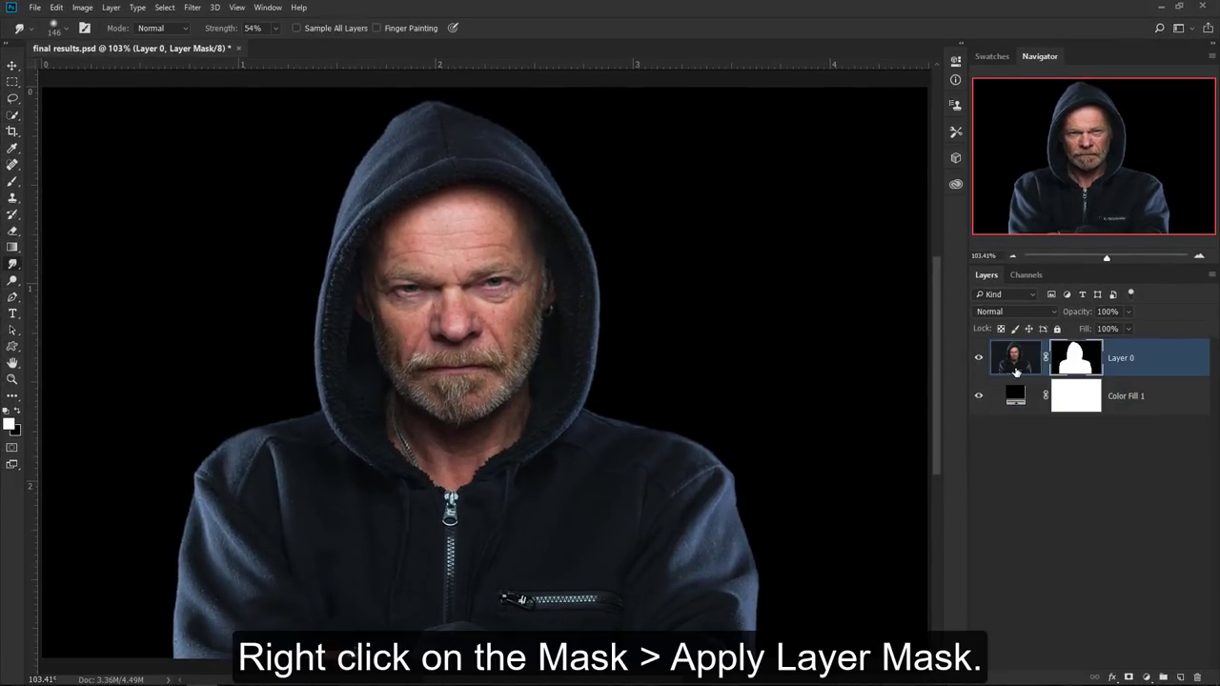
- Apply Layer 0's mask permanently and rename the layer to Man
right_click(1084, 363)
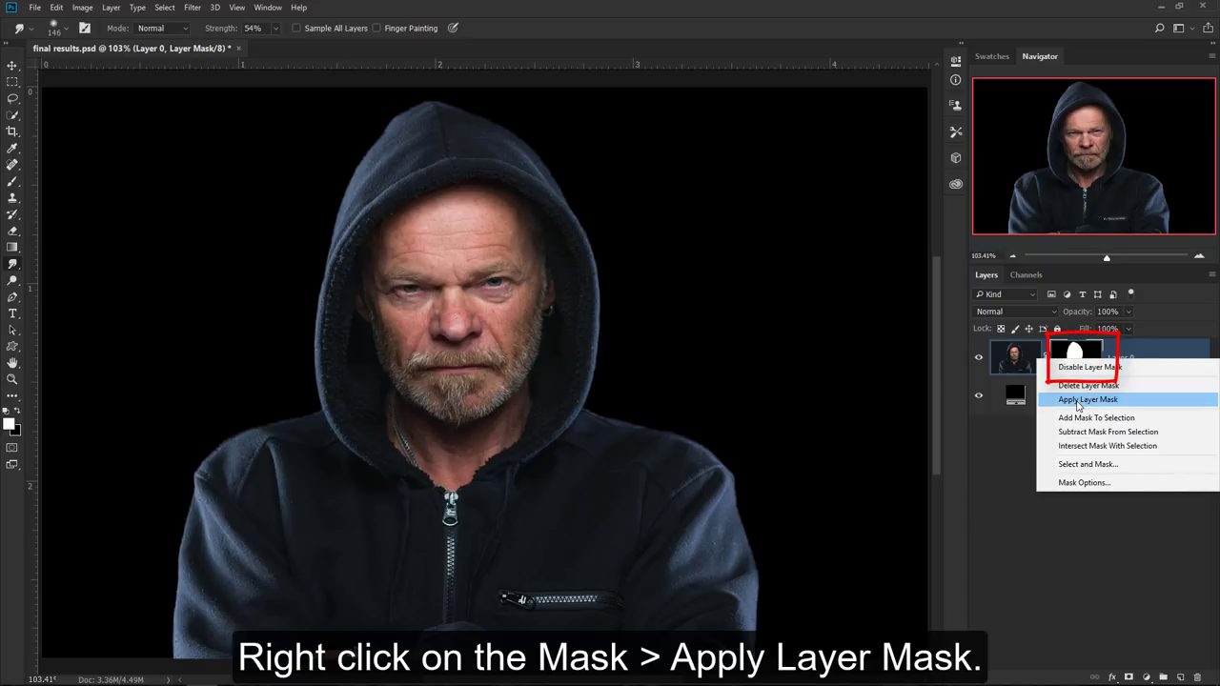
click(1078, 400)
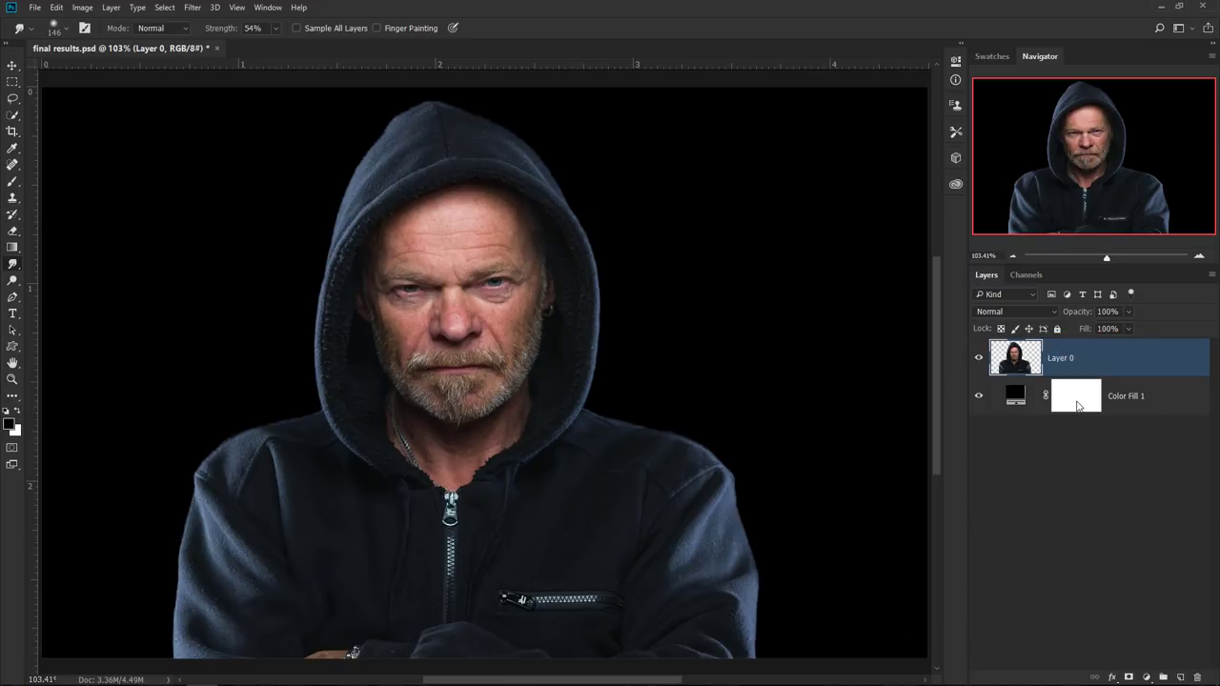
double_click(1060, 358)
text(Man)
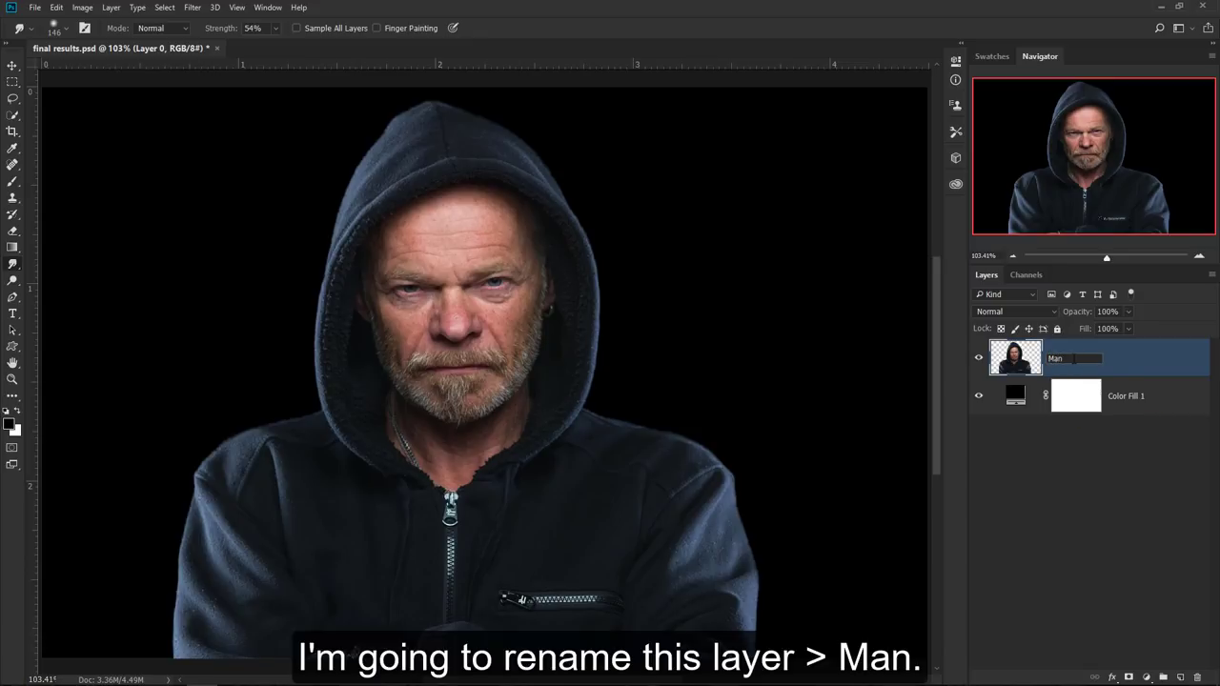
key(Return)
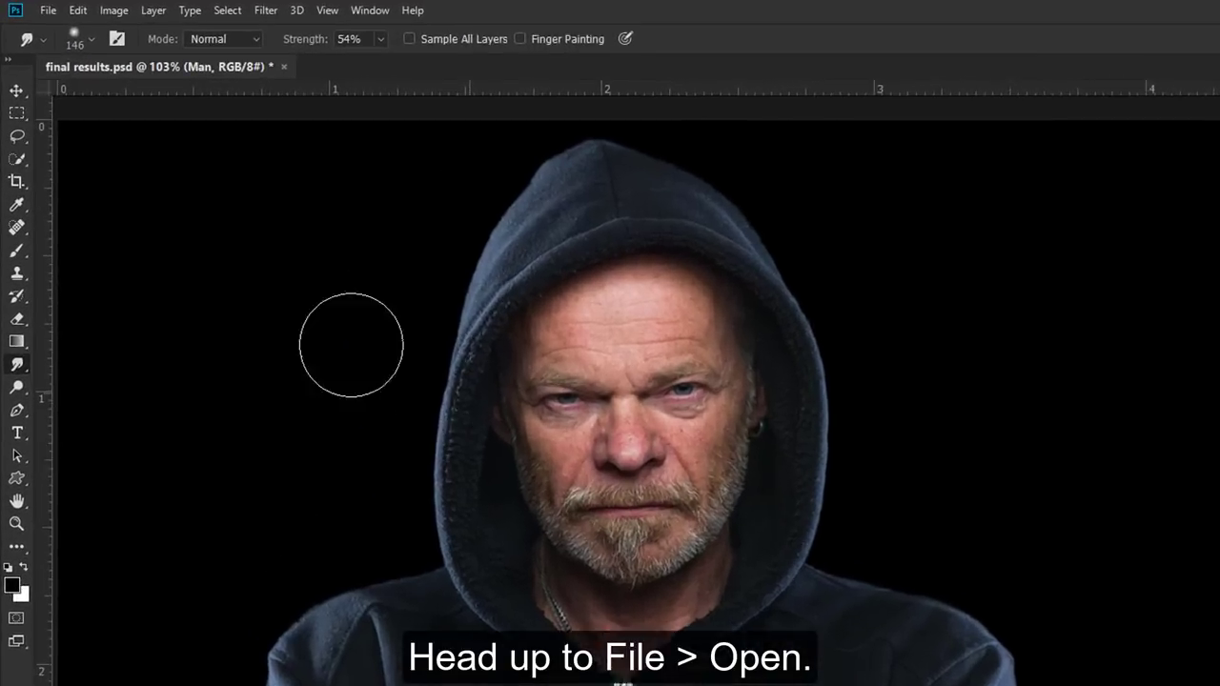
- Open the lava rock texture image
click(55, 13)
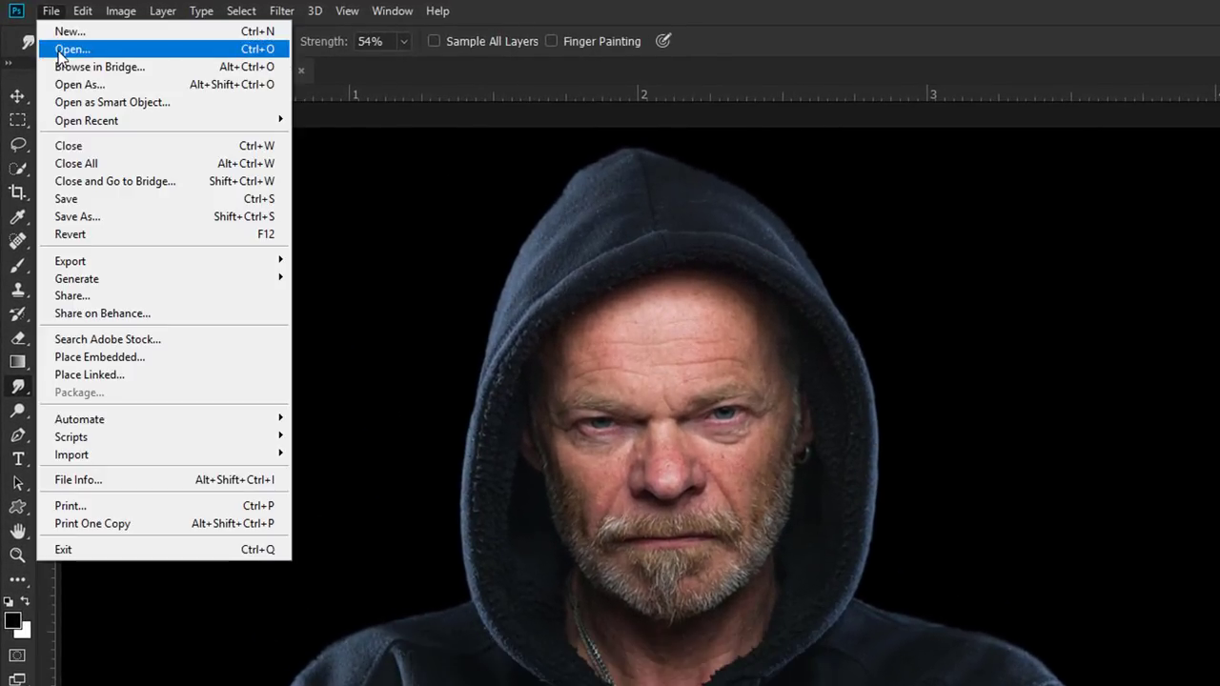
click(60, 51)
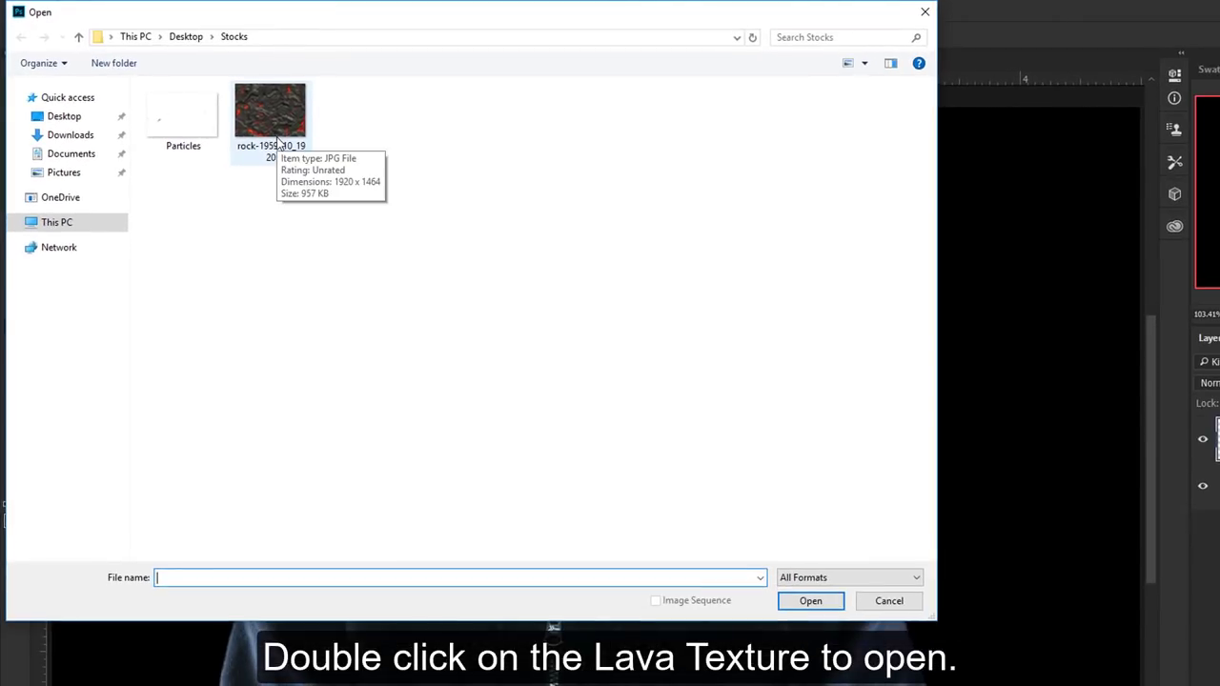
double_click(277, 142)
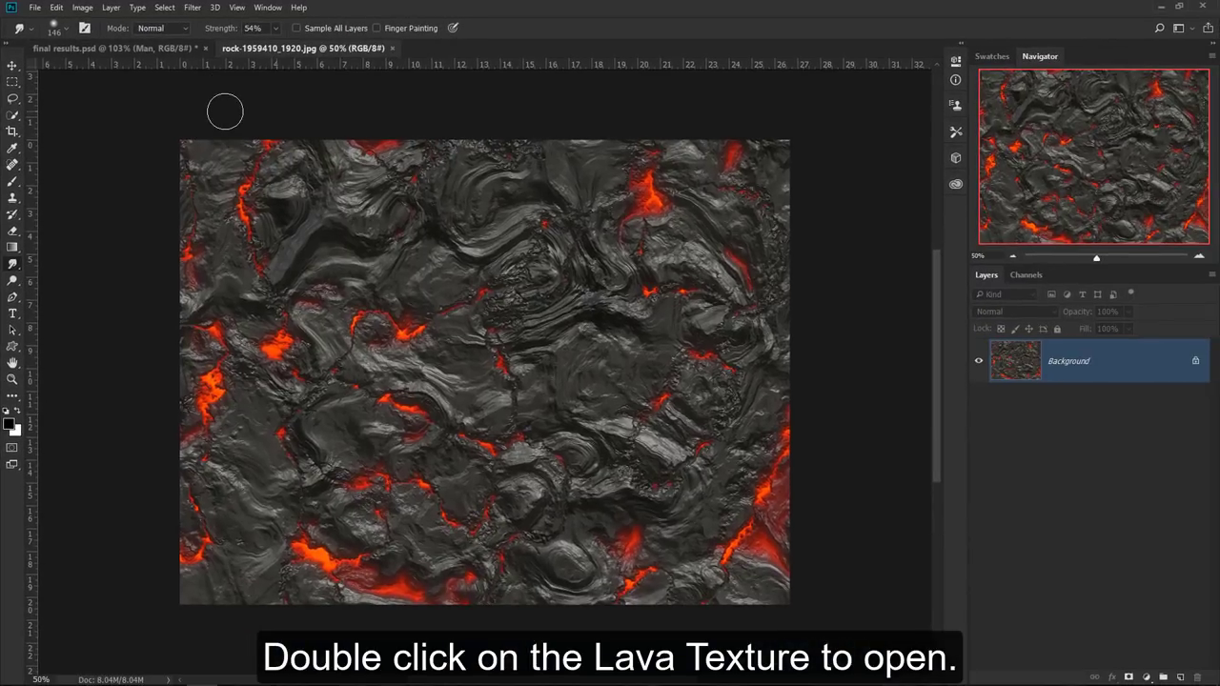
- Drag the lava texture into final results.psd as a new layer above Man
click(12, 66)
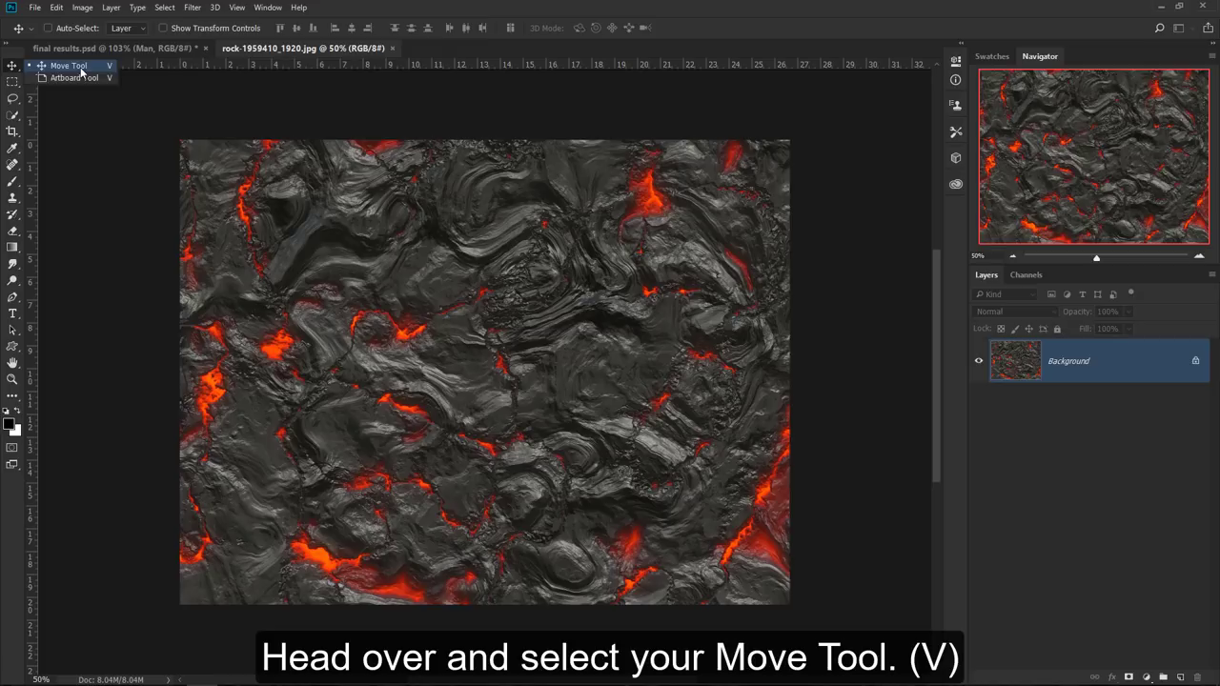
click(81, 70)
drag(214, 171, 194, 81)
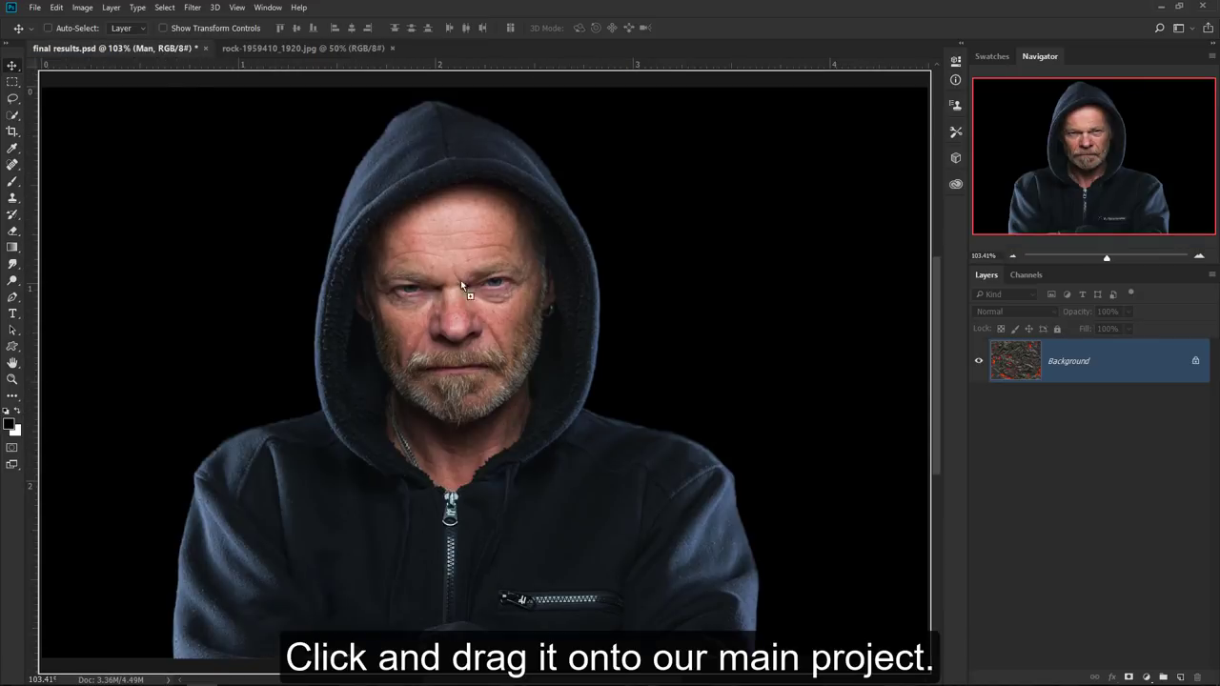
drag(462, 285, 538, 353)
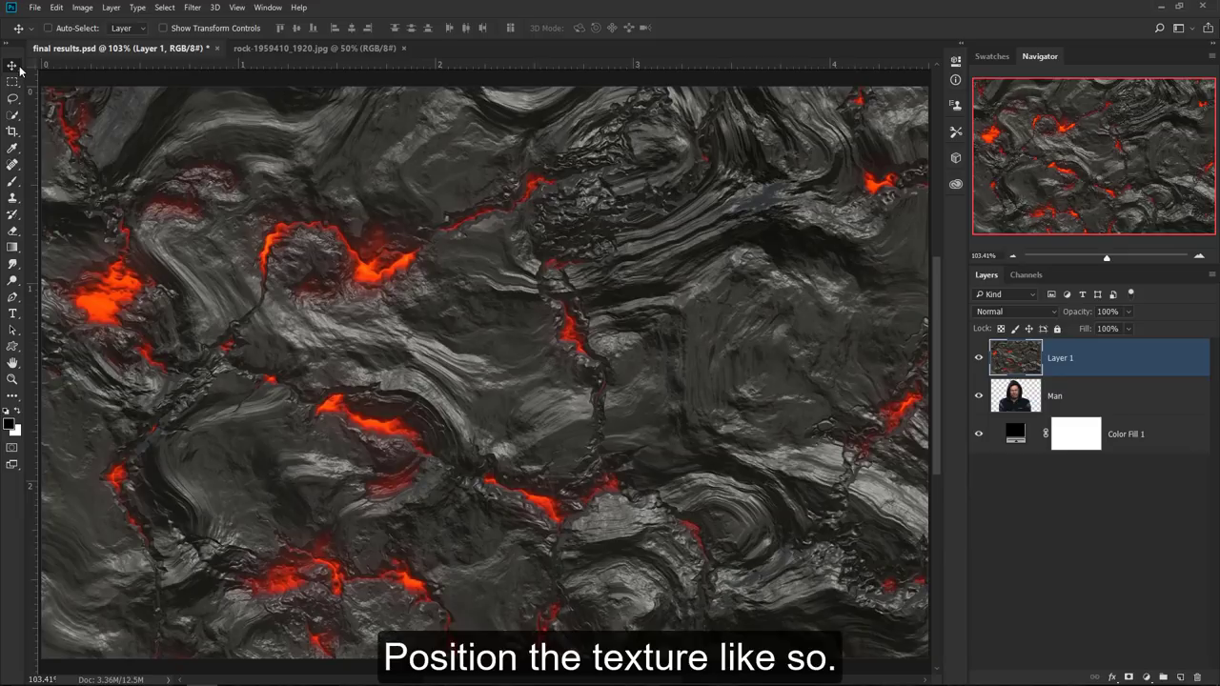
- Align the lava texture over the man's right face half, at 62% opacity, then restore 100%
mouse_move(244, 337)
mouse_down()
mouse_move(614, 365)
mouse_move(569, 360)
mouse_up()
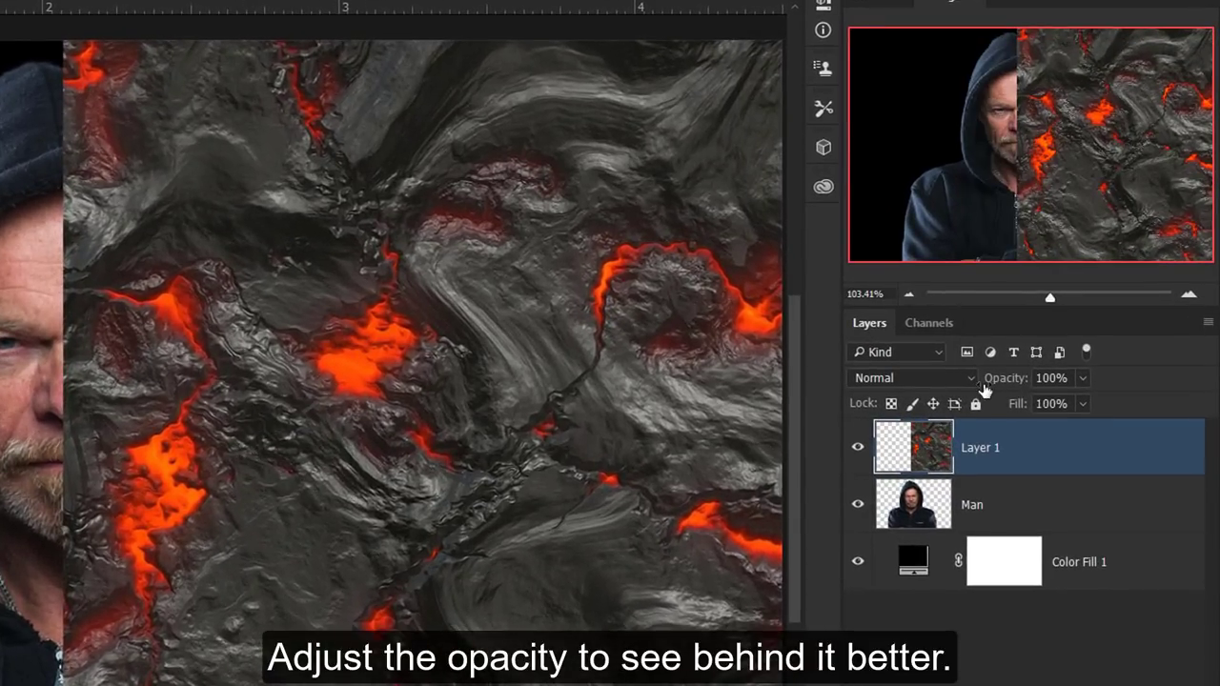
drag(984, 391, 960, 389)
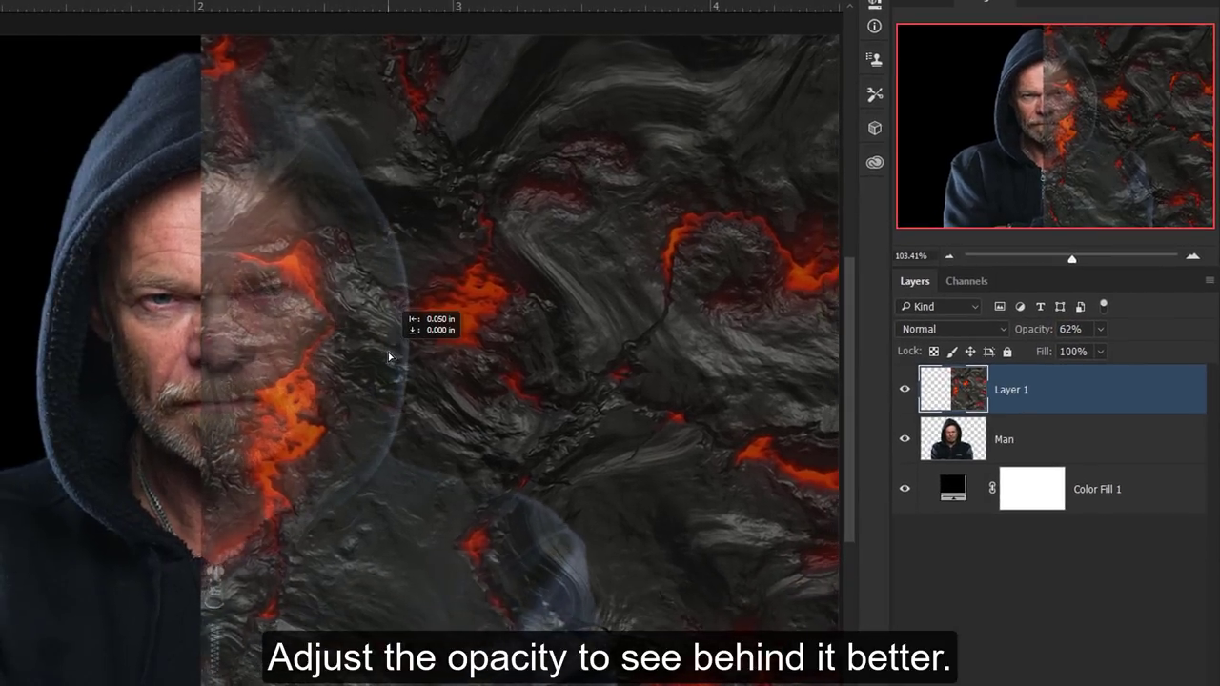
drag(404, 360, 388, 360)
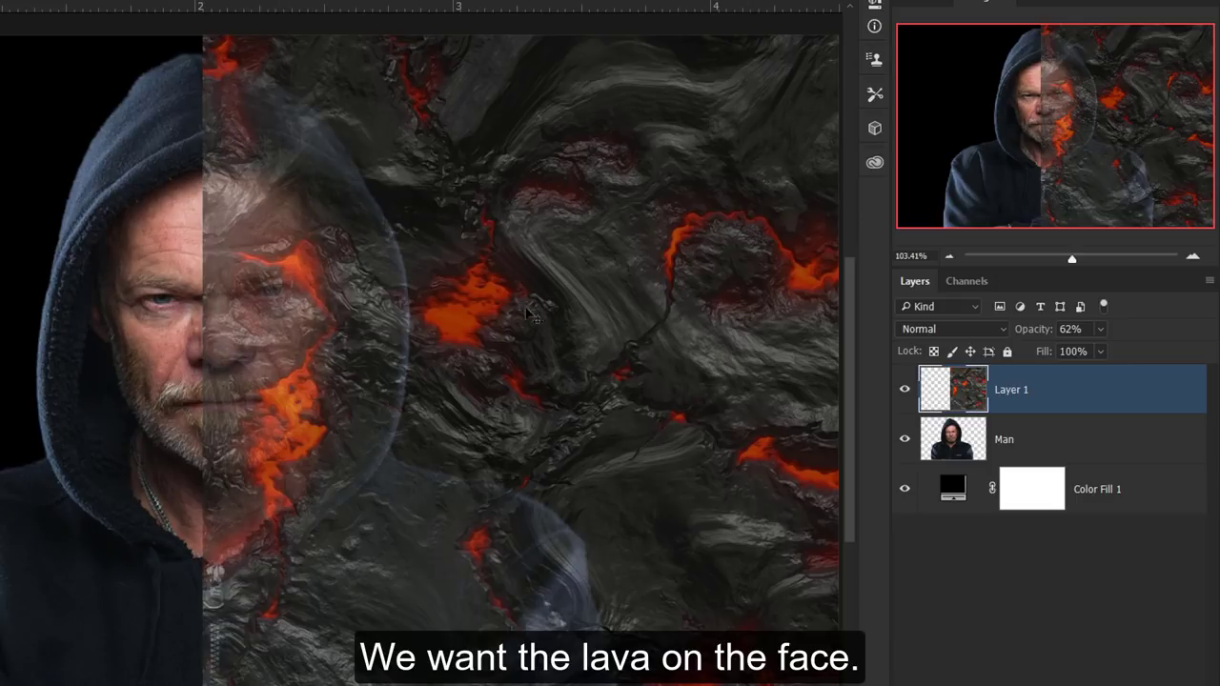
drag(1022, 334, 1133, 329)
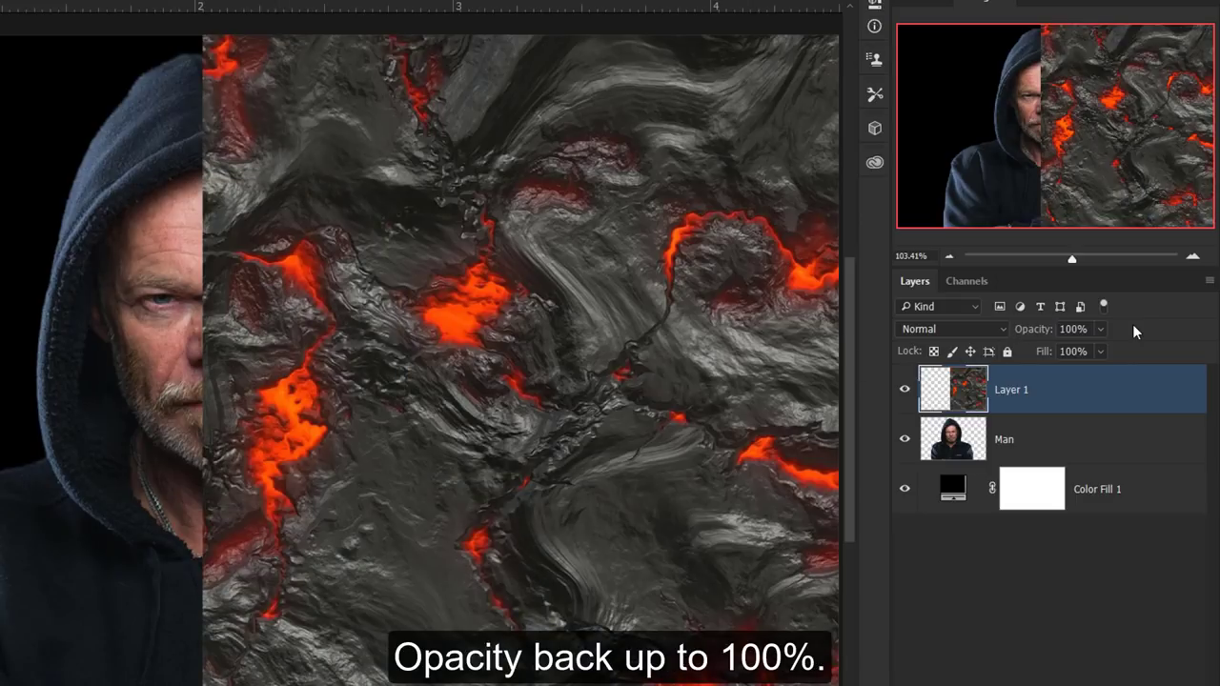
- Rename the lava layer to Effect
double_click(1005, 391)
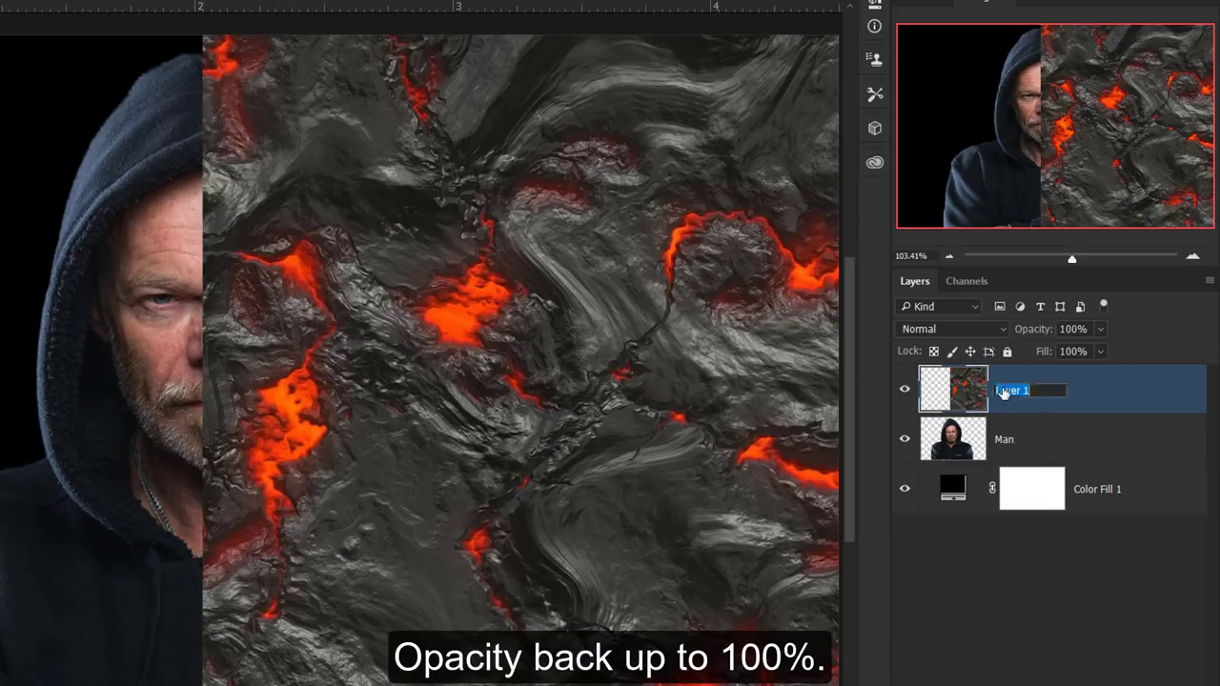
text(Effect)
key(Return)
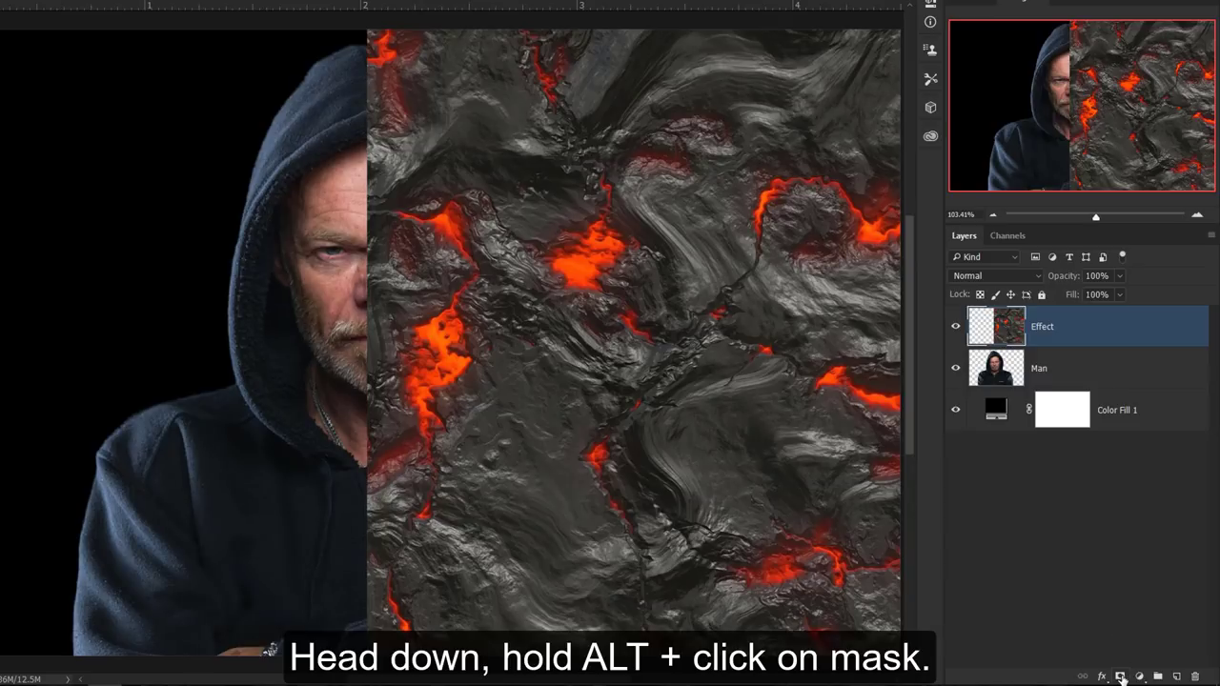
- Add a black mask to Effect hiding the lava, and a white mask to Man
alt+click(1121, 676)
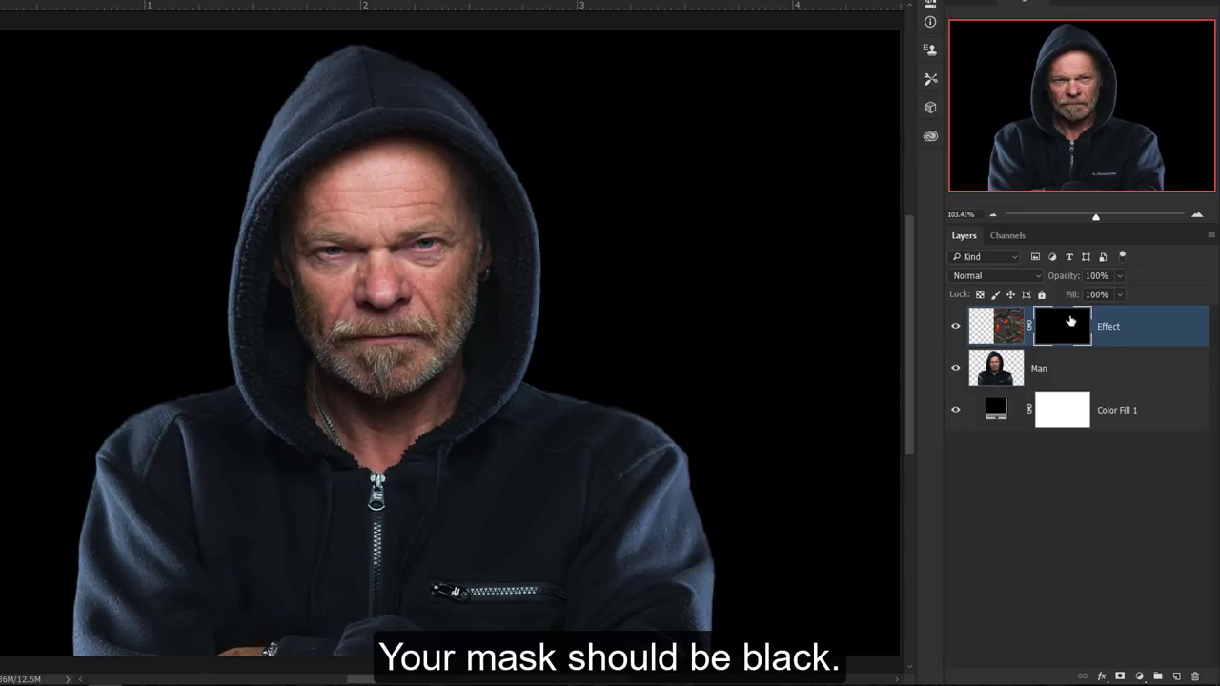
click(1065, 371)
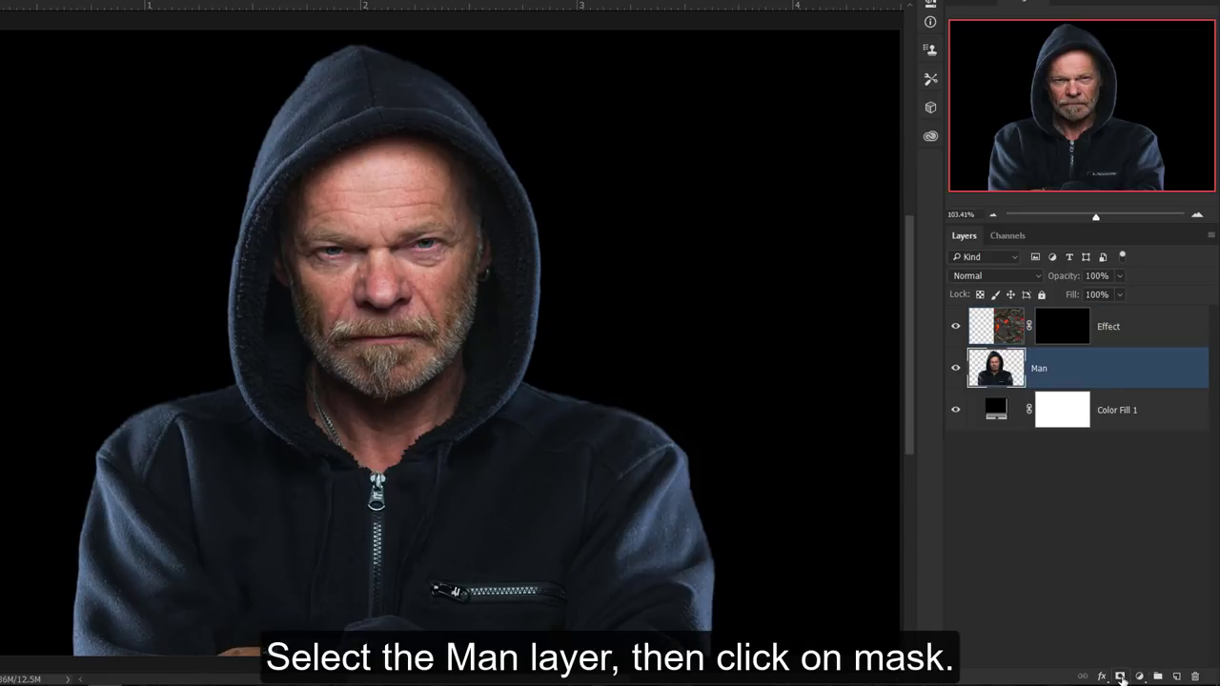
click(1120, 677)
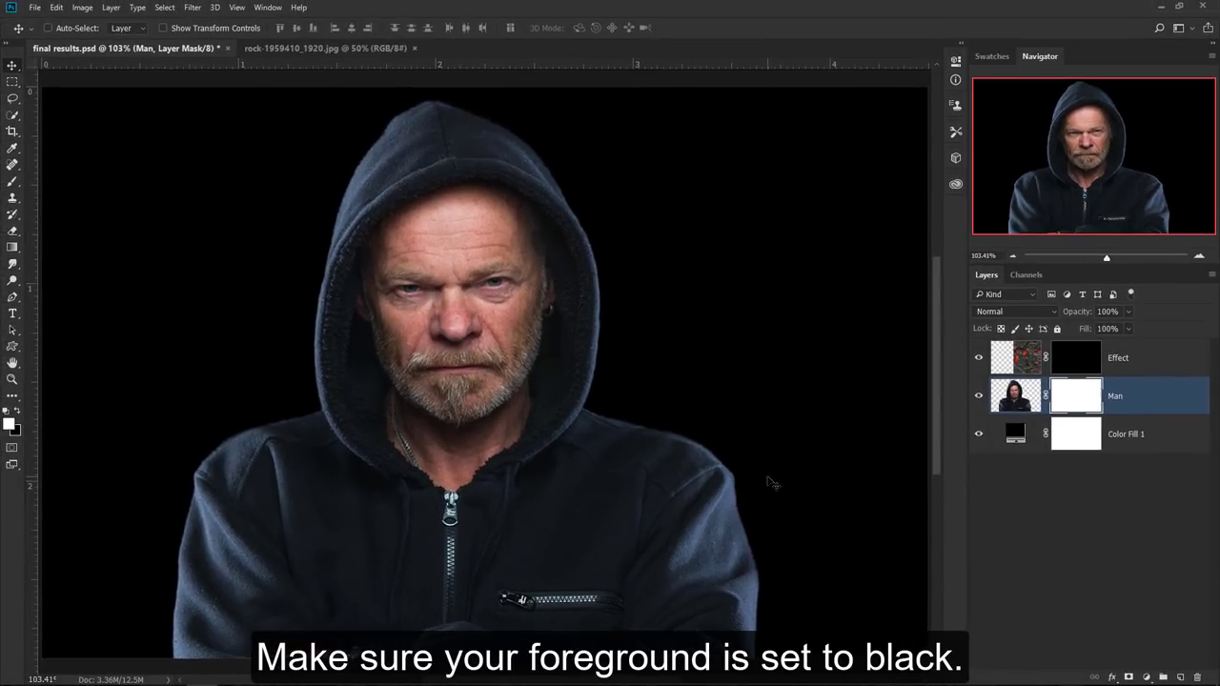
- Set black as foreground, switch to the Brush Tool, and show the Explosion_Brushes presets
key(b)
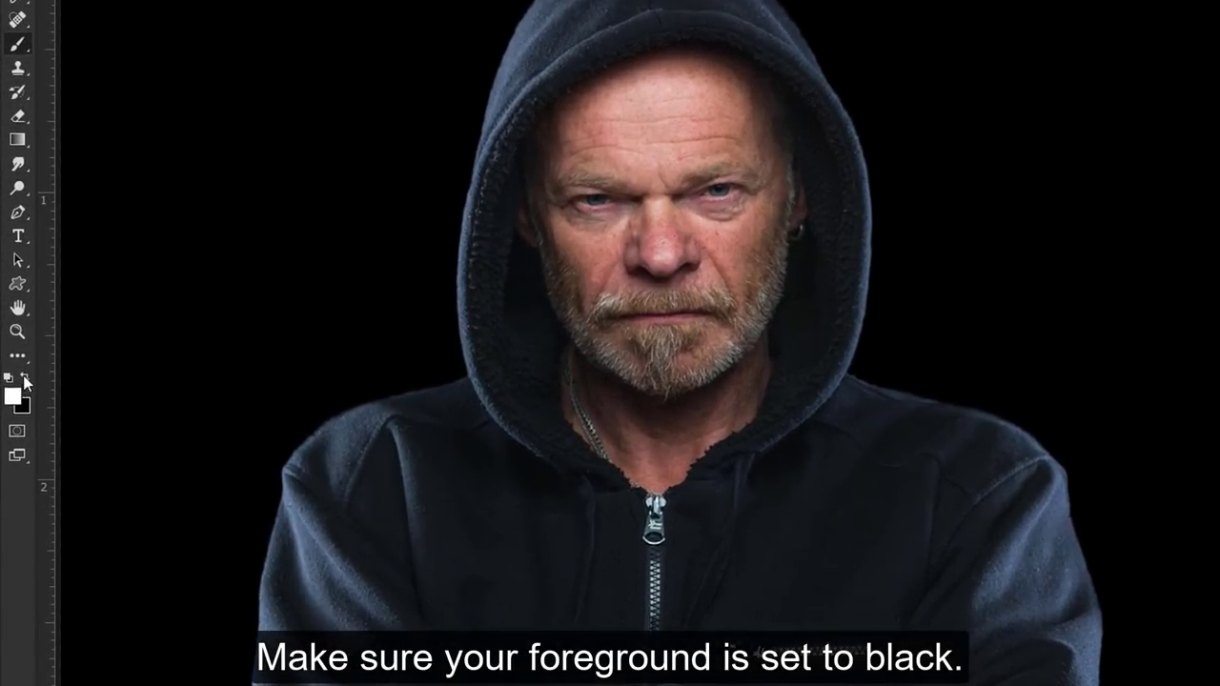
key(x)
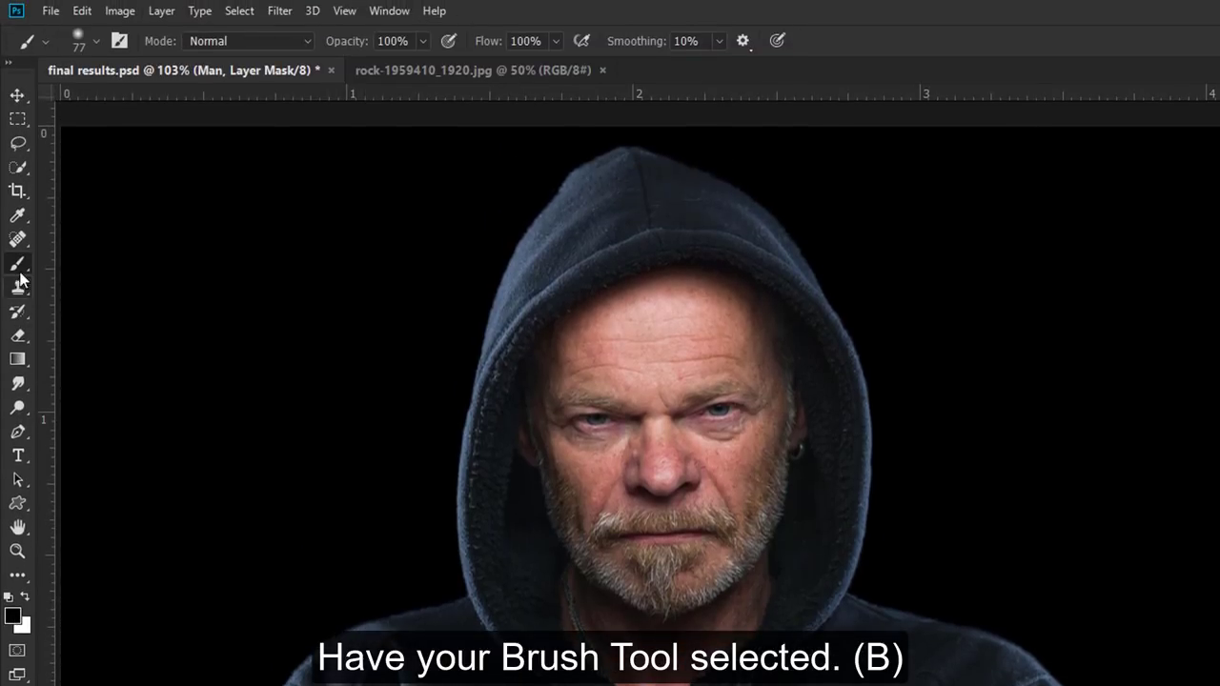
right_click(17, 264)
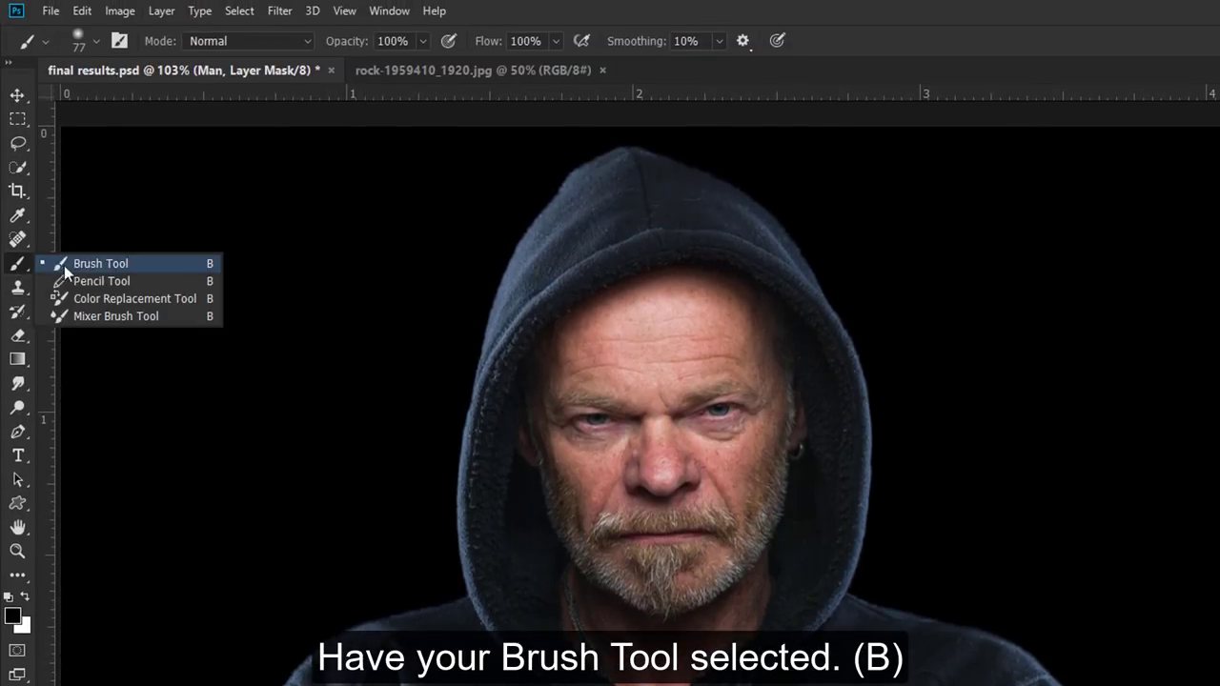
click(95, 264)
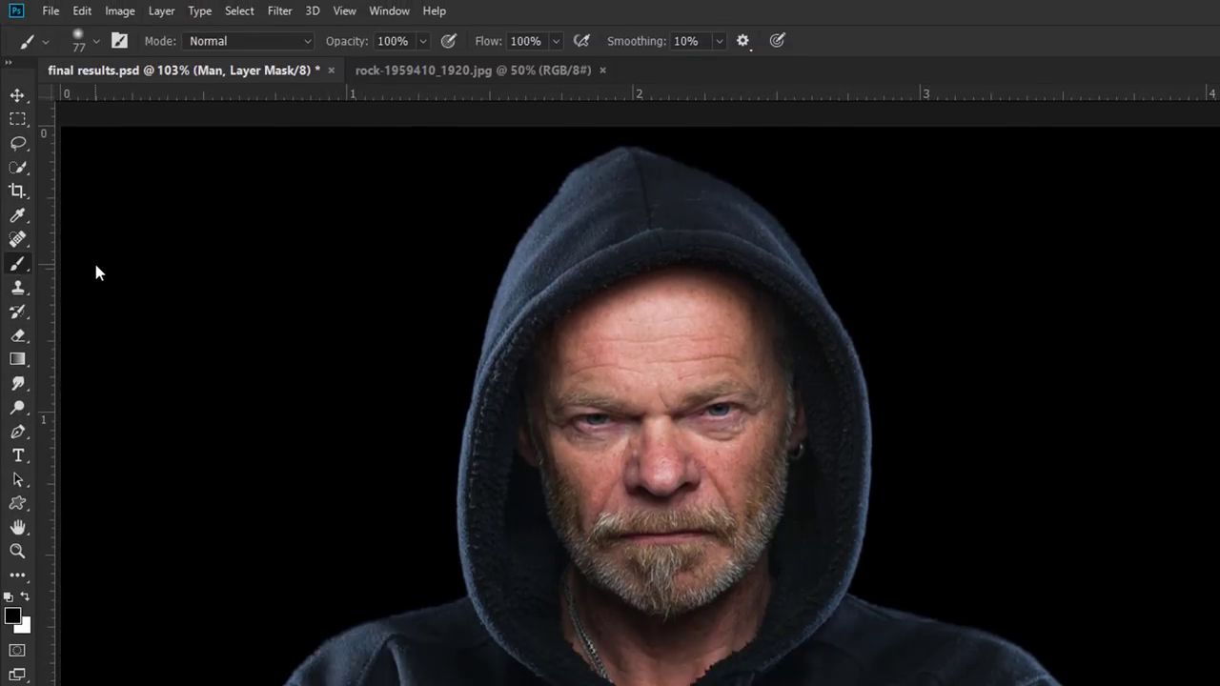
click(95, 41)
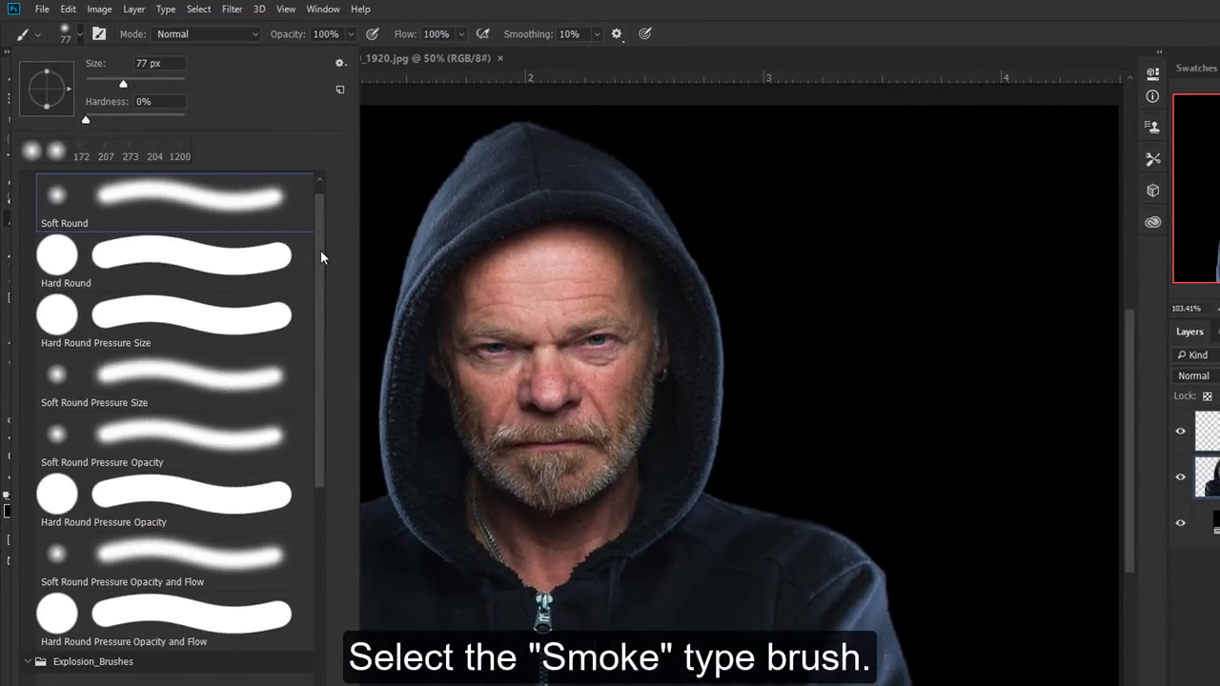
drag(321, 254, 298, 527)
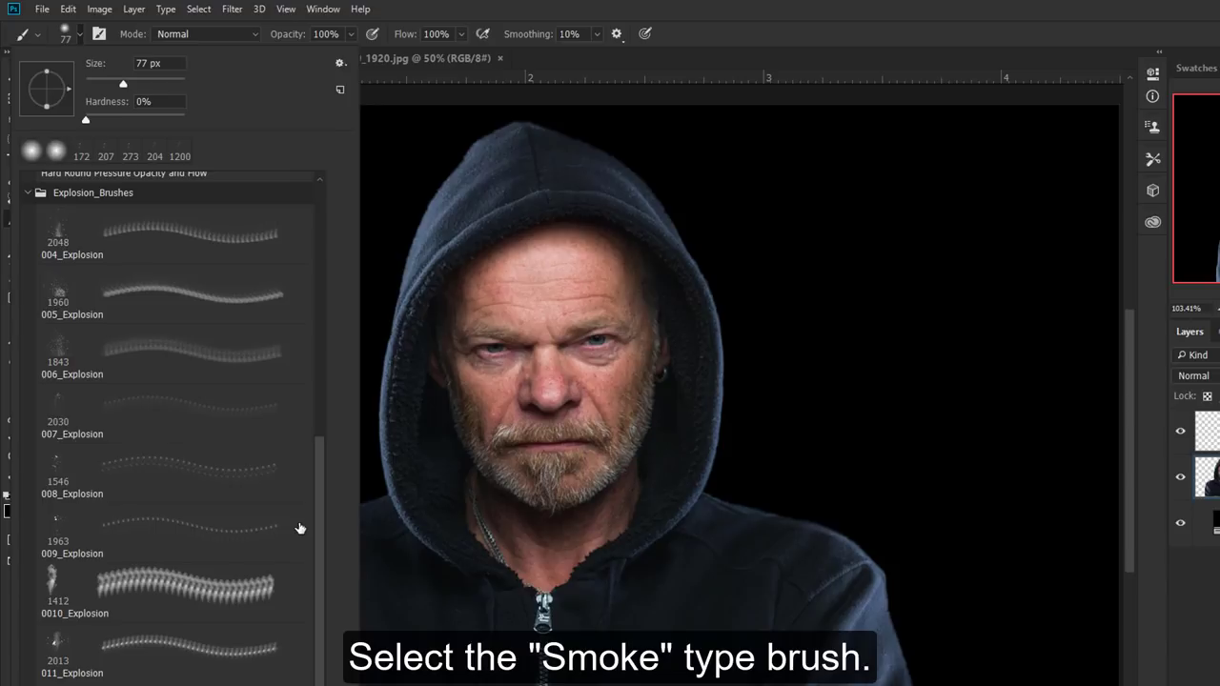
- Paint black on the Man mask with 0010_Explosion along the right shoulder and hood edge
double_click(74, 584)
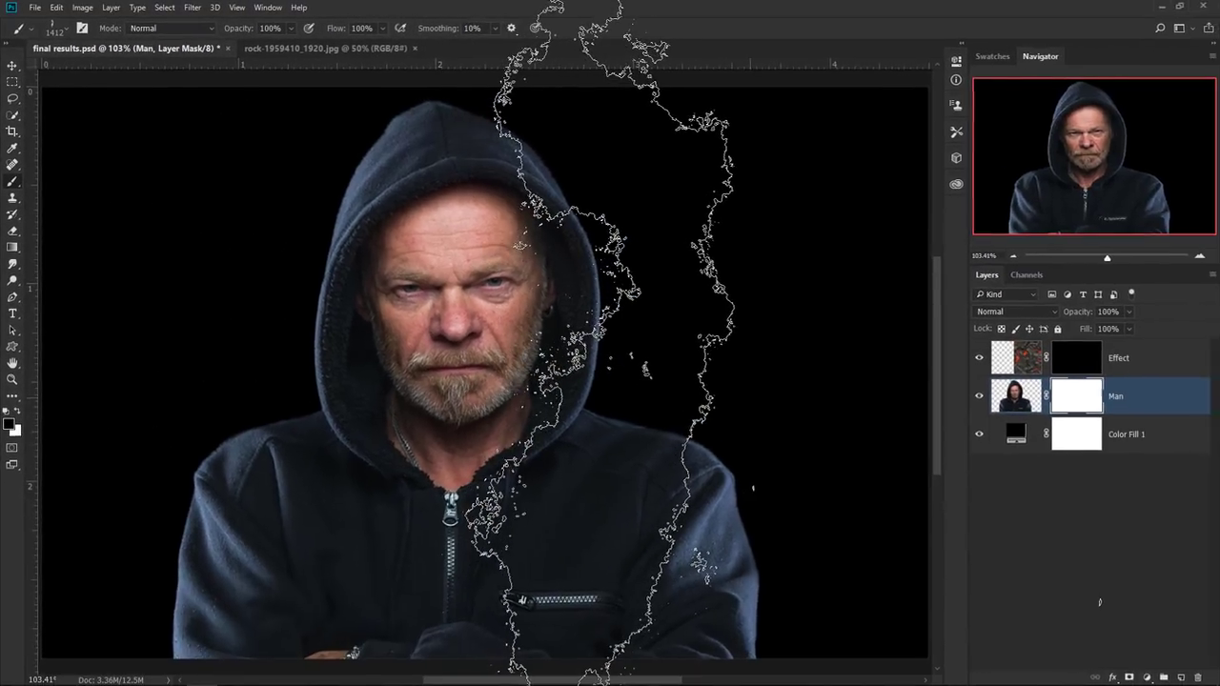
click(777, 477)
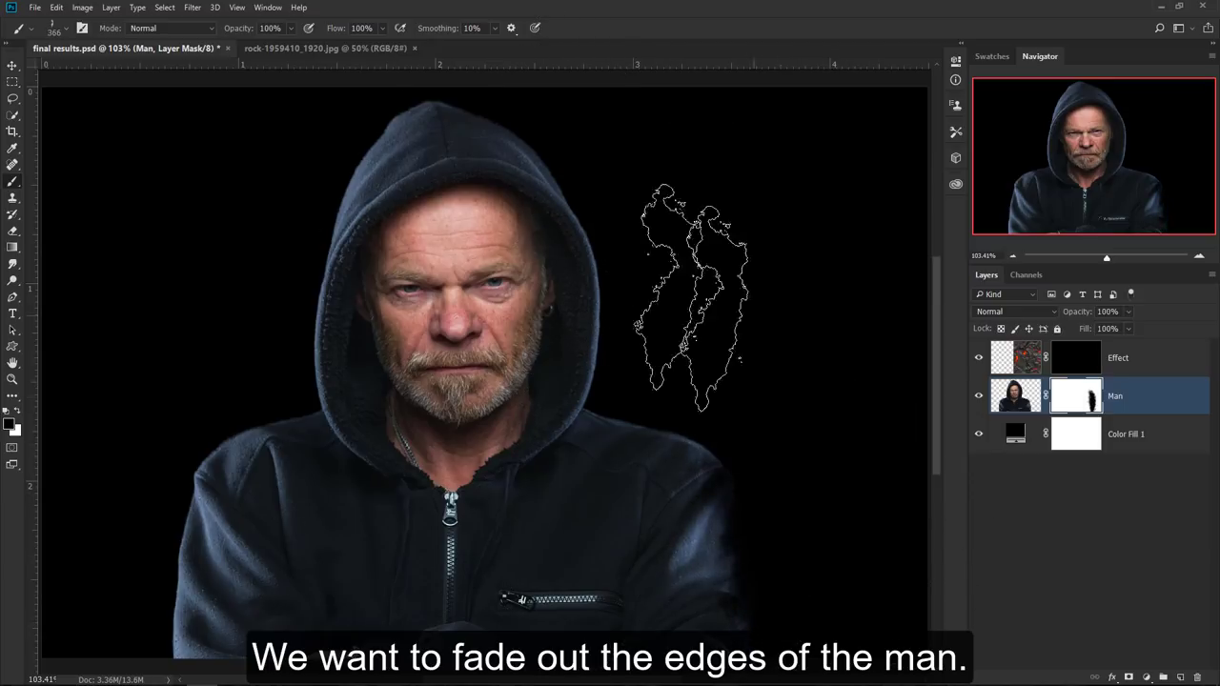
key(bracketleft)
drag(596, 312, 601, 319)
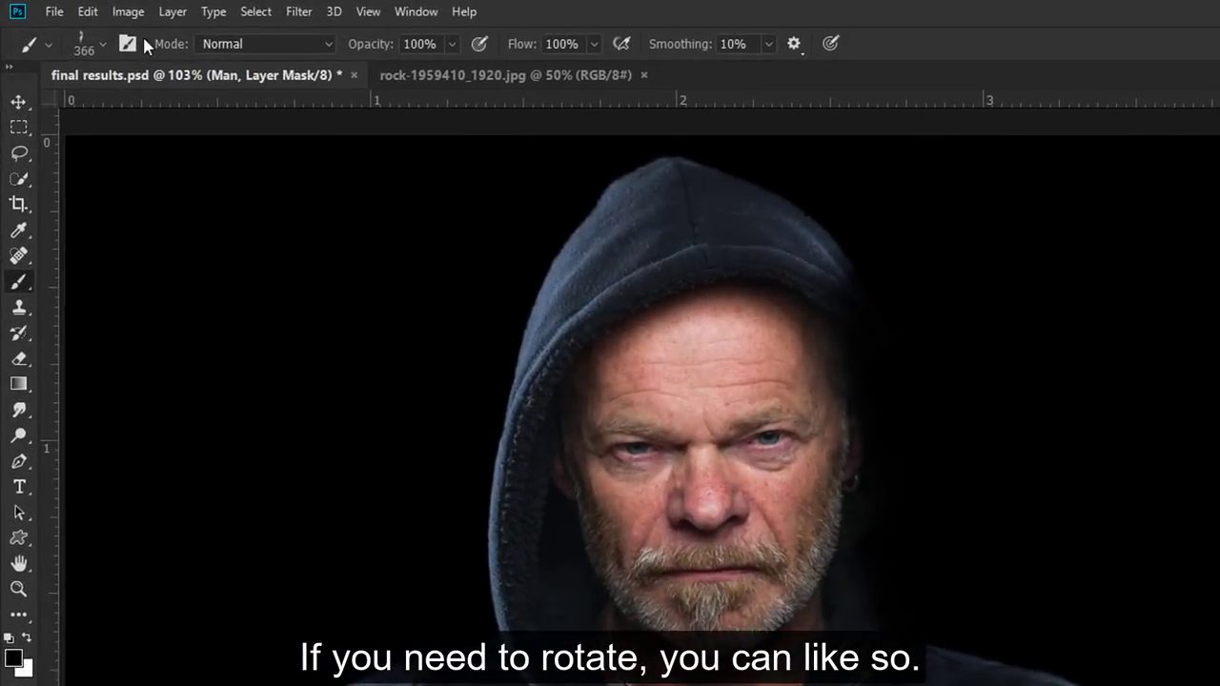
click(102, 44)
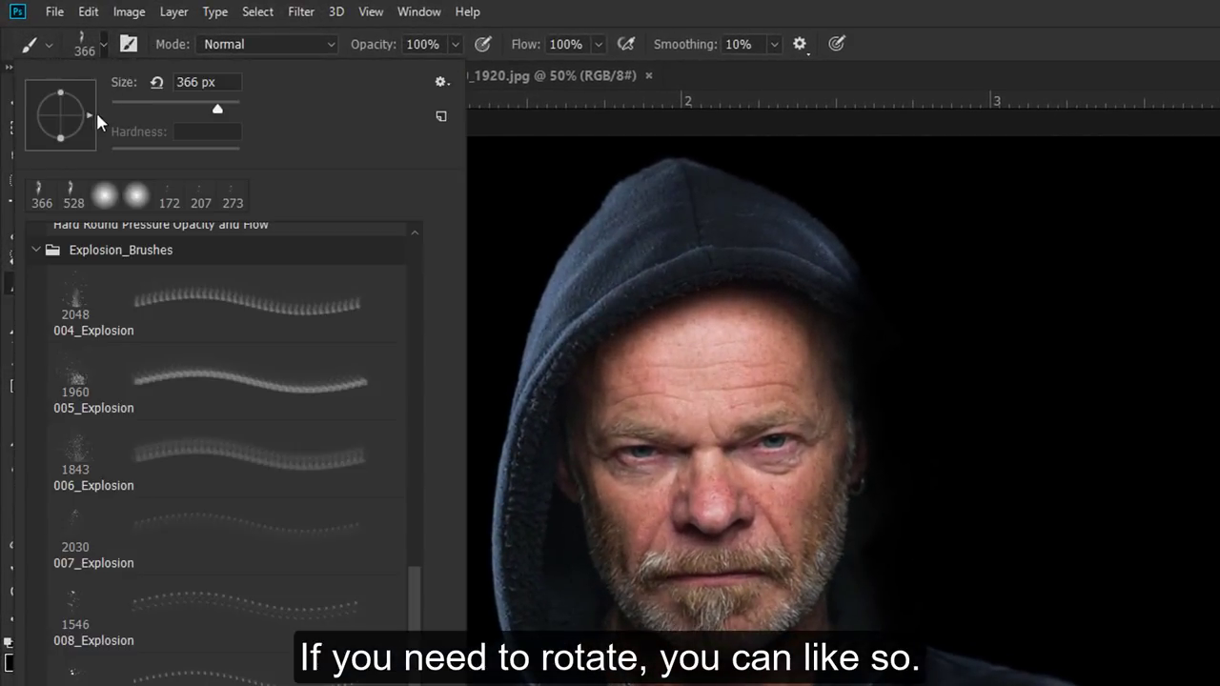
- Rotate the explosion brush tip angle, then switch to the 007_Explosion particle brush
drag(98, 114, 69, 145)
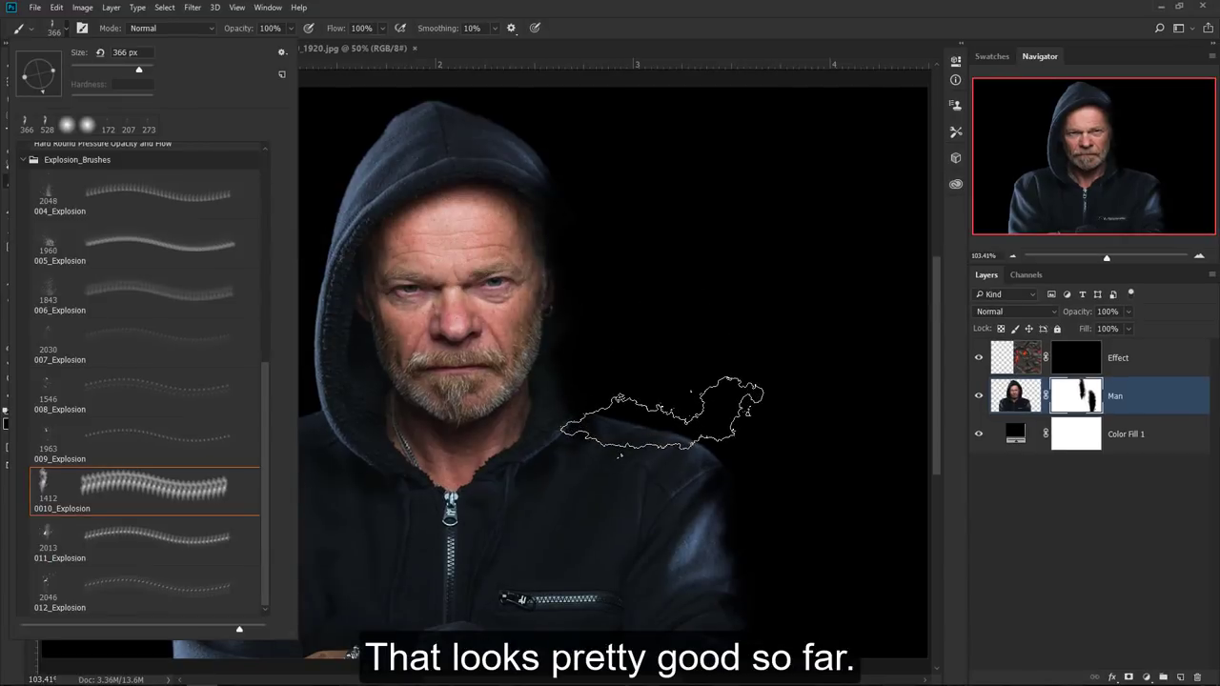
click(663, 412)
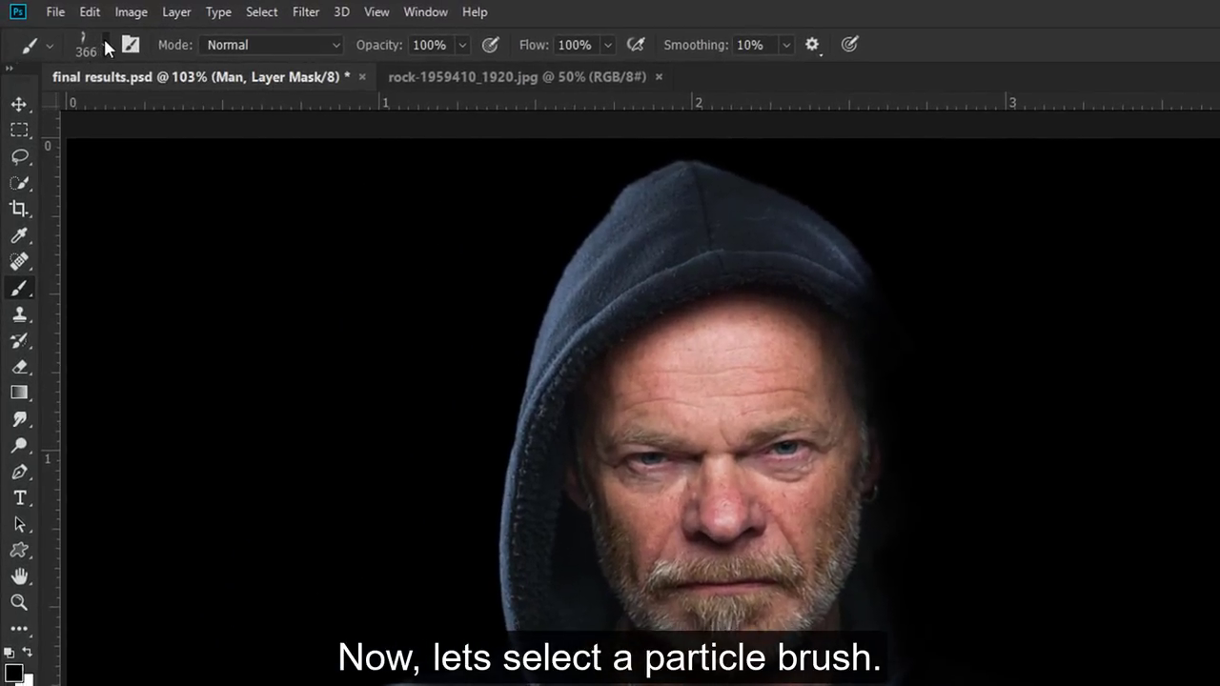
click(104, 40)
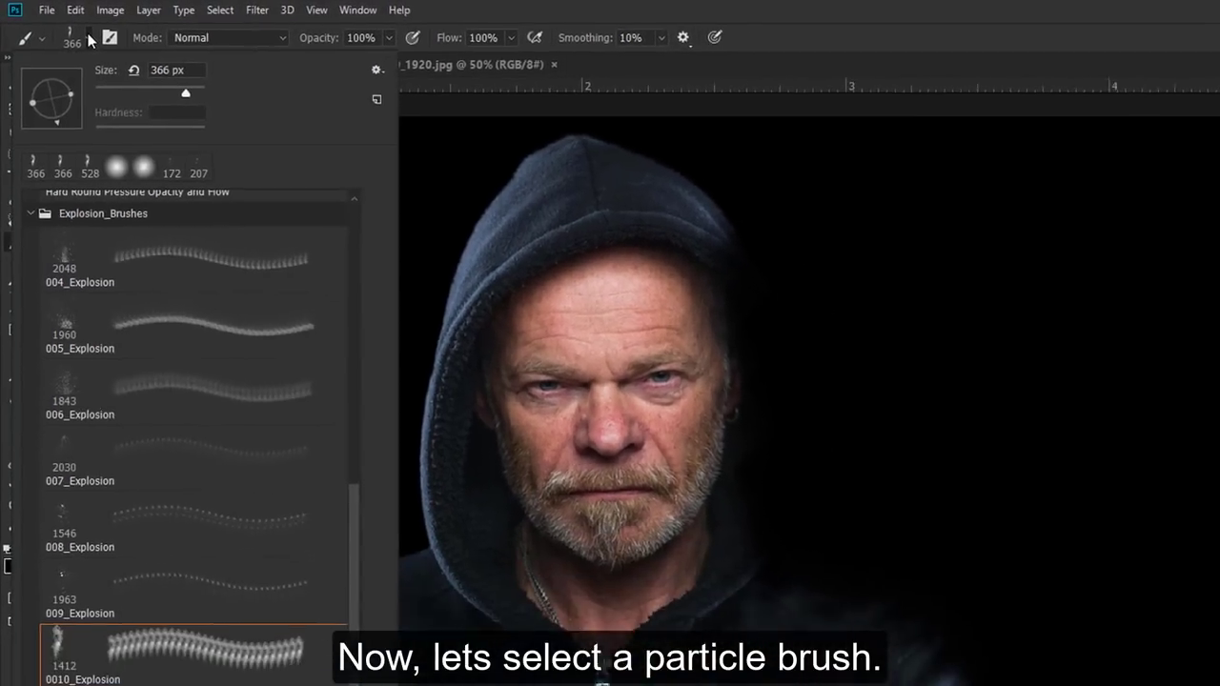
mouse_move(321, 458)
mouse_down()
mouse_move(321, 448)
mouse_move(322, 464)
mouse_up()
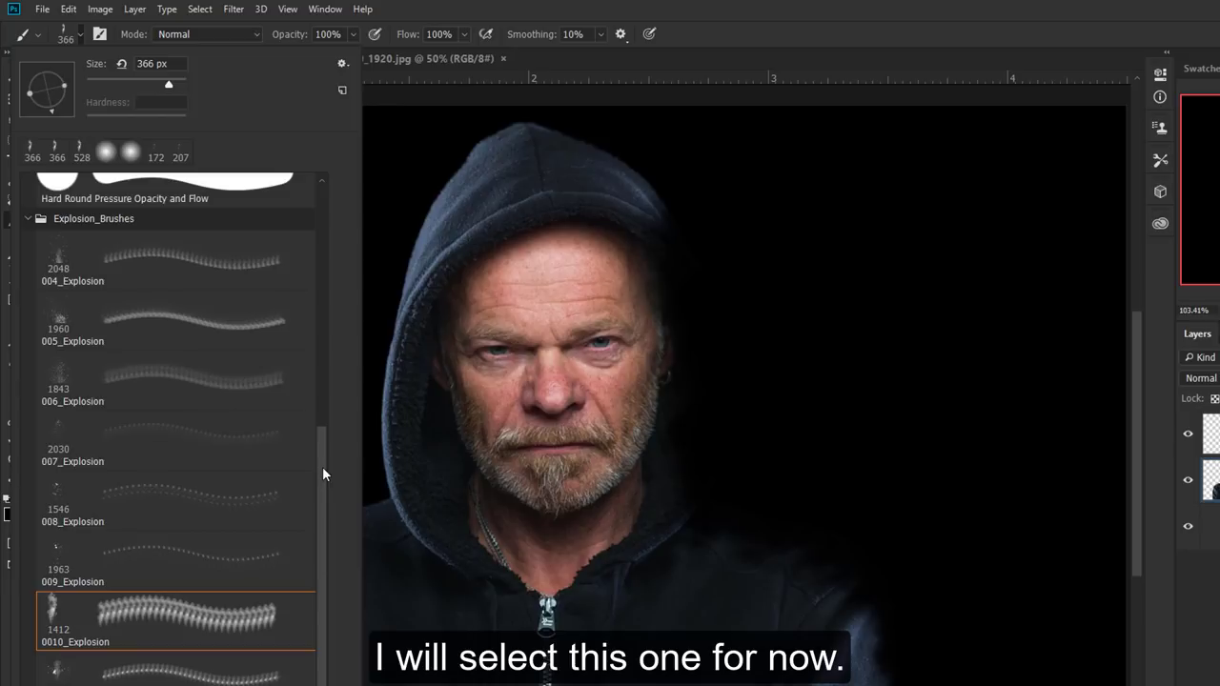
double_click(69, 440)
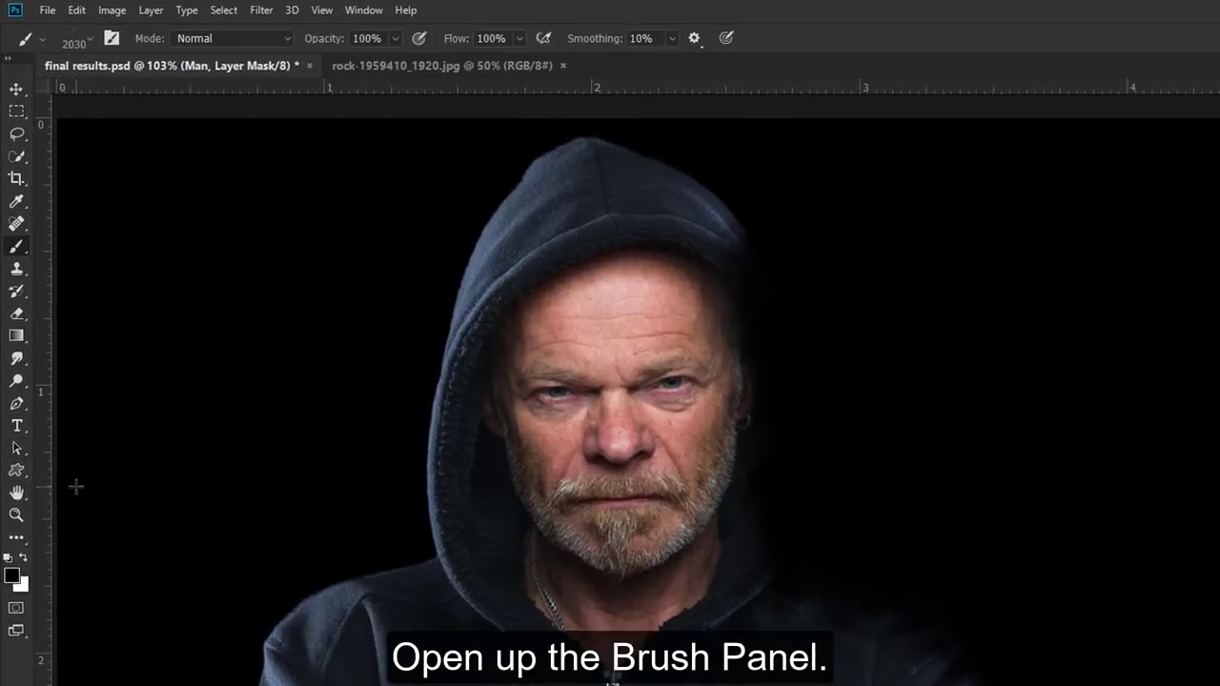
- Set the particle brush to 20% spacing, 50% Angle Jitter and about 369 px size
click(125, 43)
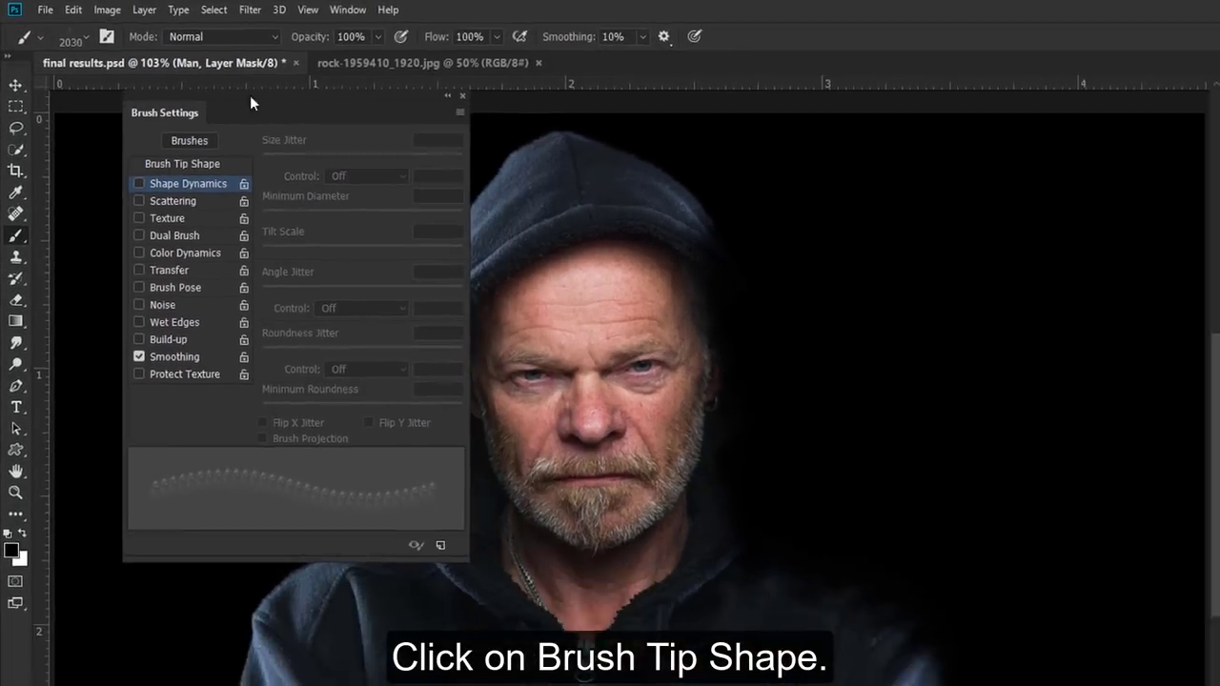
click(167, 163)
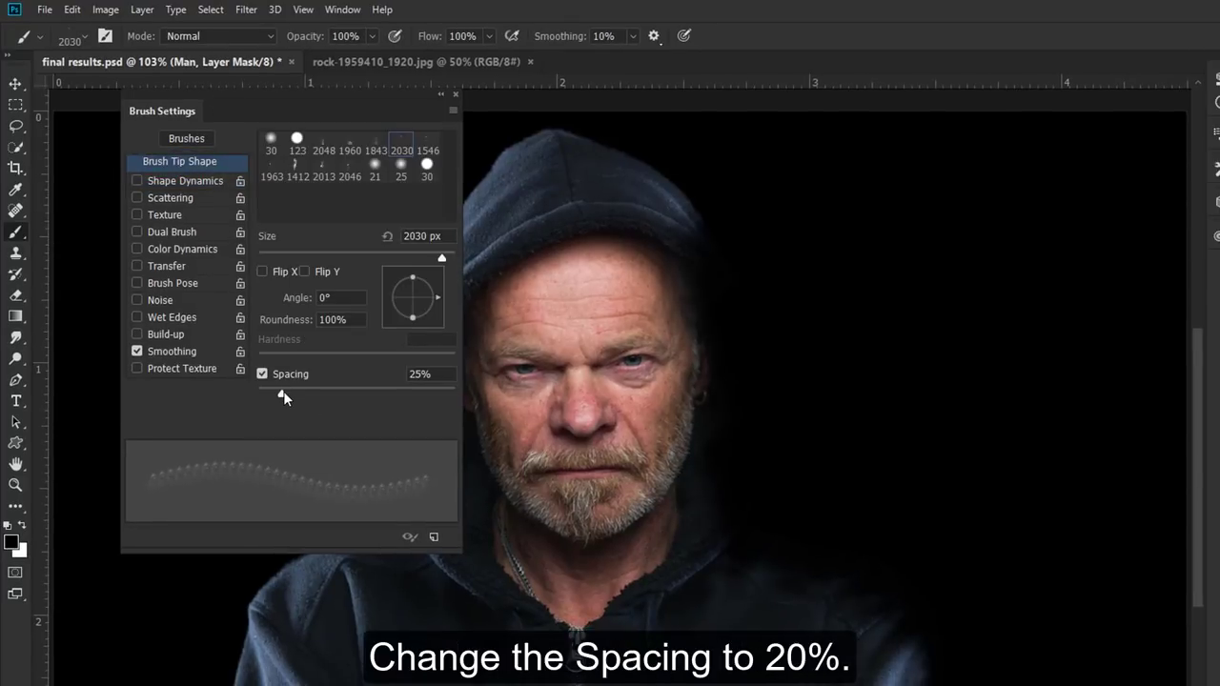
drag(283, 390, 278, 397)
click(220, 182)
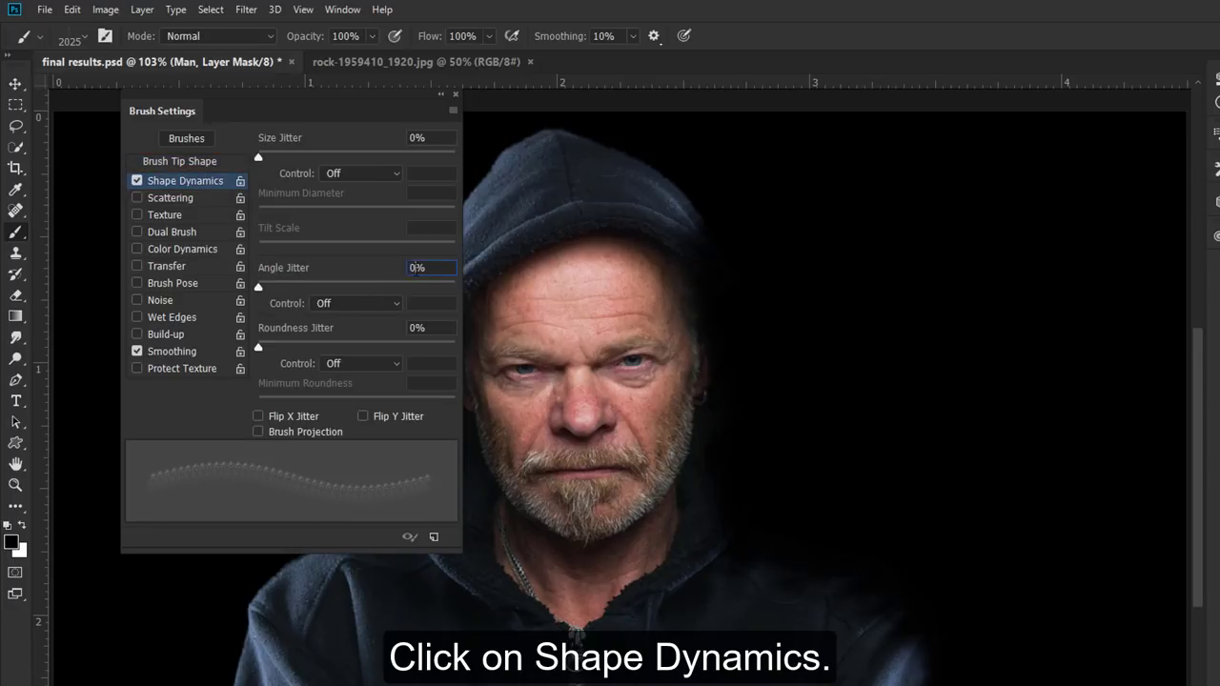
double_click(416, 268)
text(5)
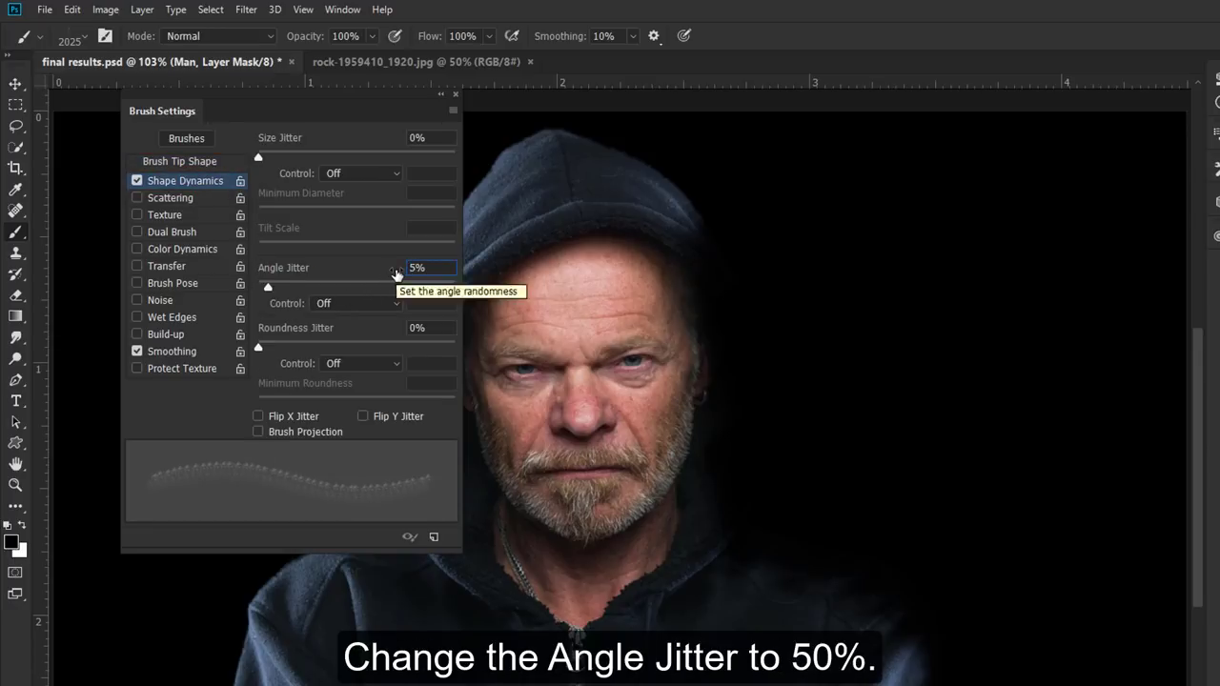
text(0)
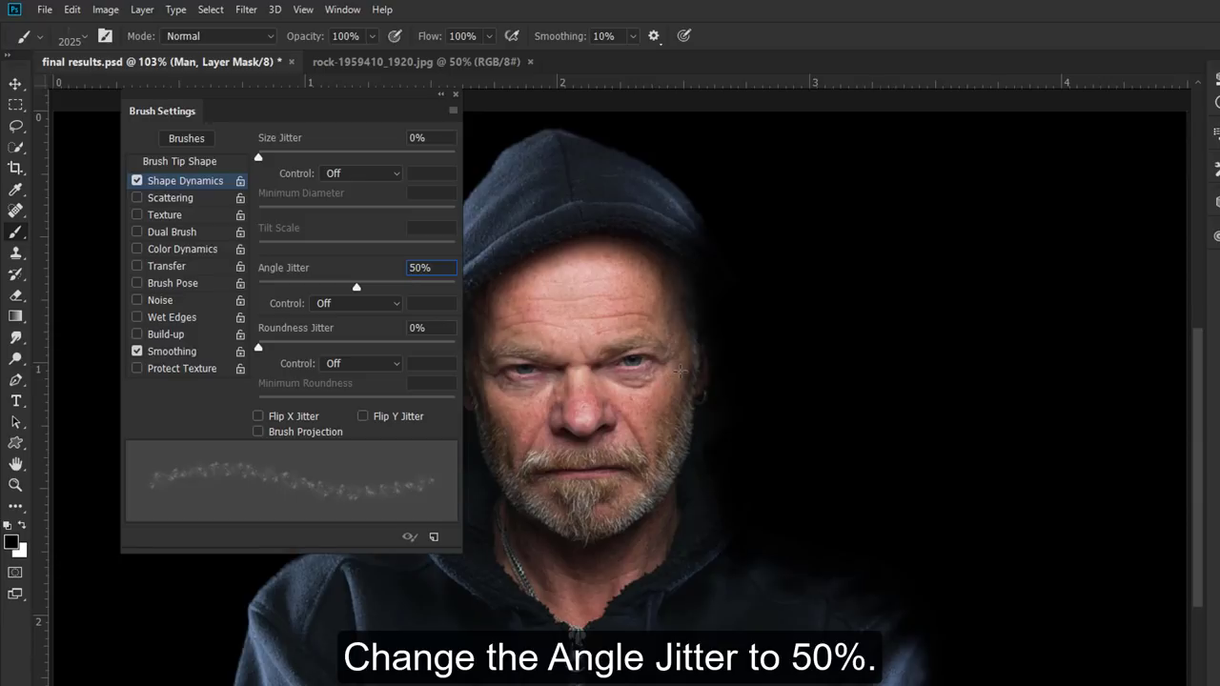
click(166, 161)
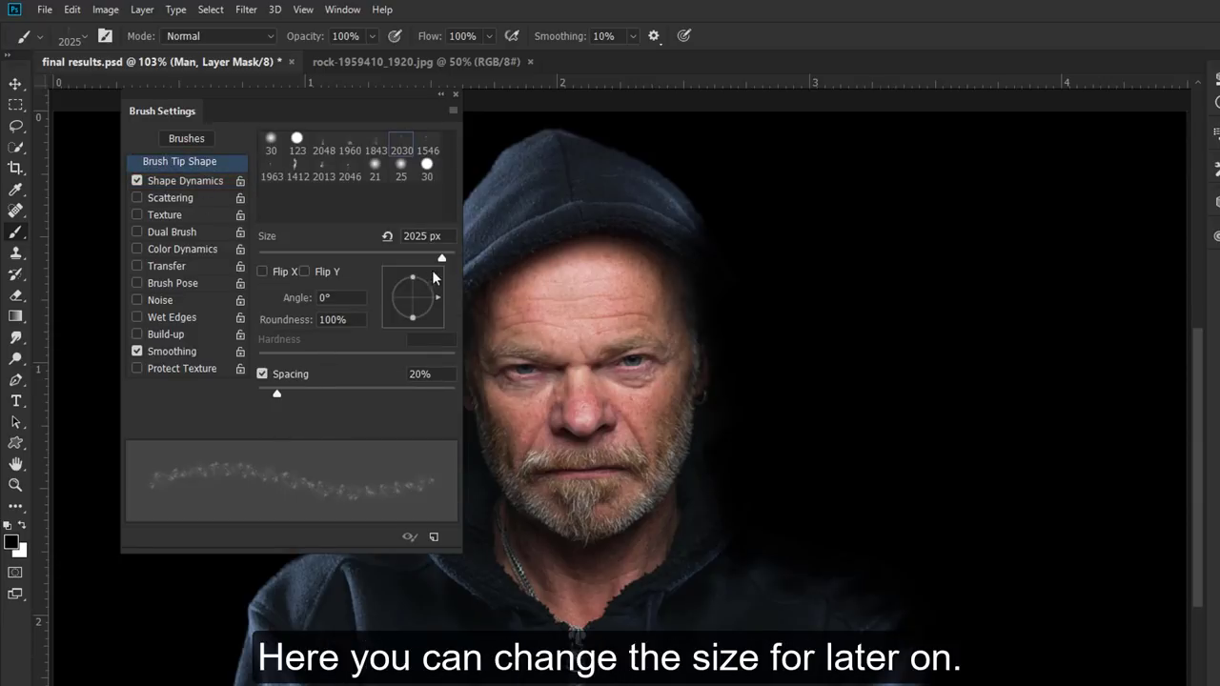
drag(441, 258, 388, 258)
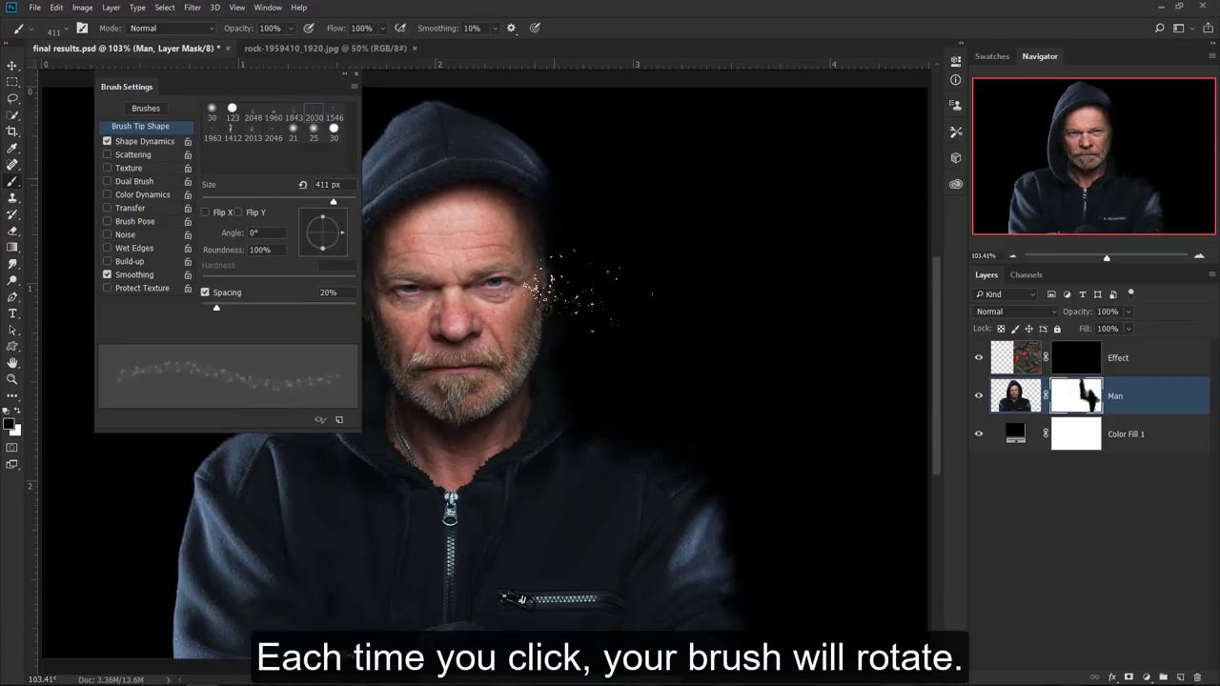
- Paint black particle strokes on the Man mask to dissolve the right shoulder, cheek and temple
drag(528, 176, 729, 610)
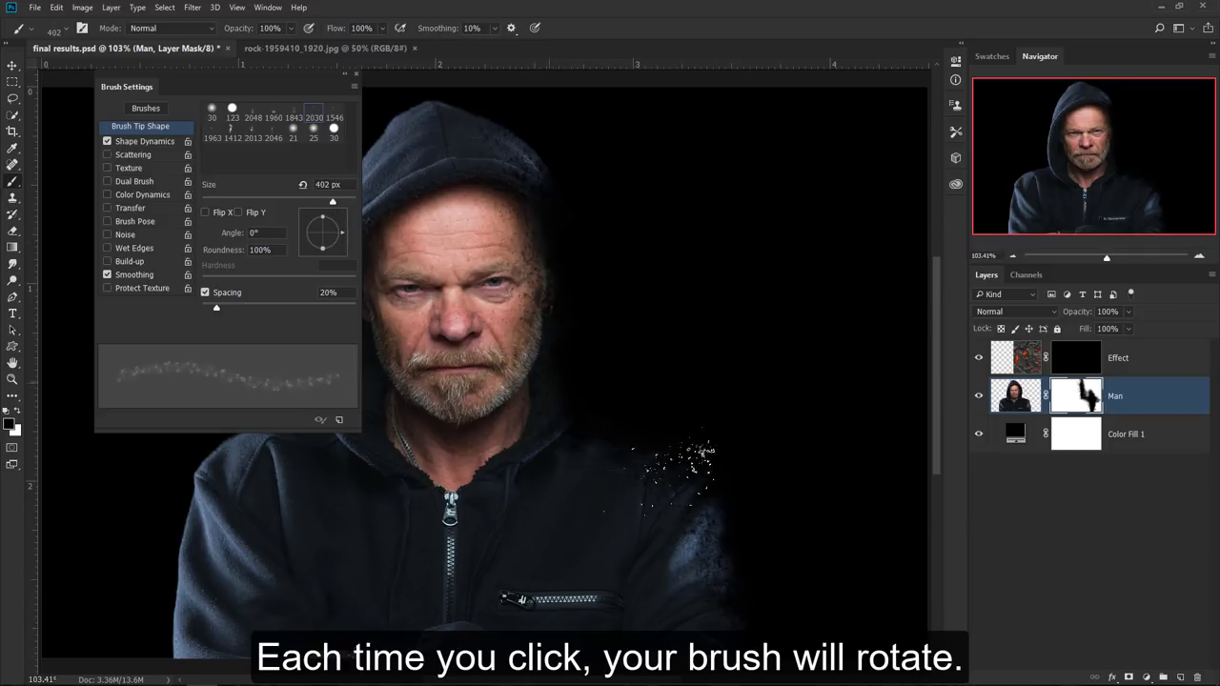
mouse_move(714, 610)
mouse_down()
mouse_move(741, 498)
mouse_move(716, 532)
mouse_up()
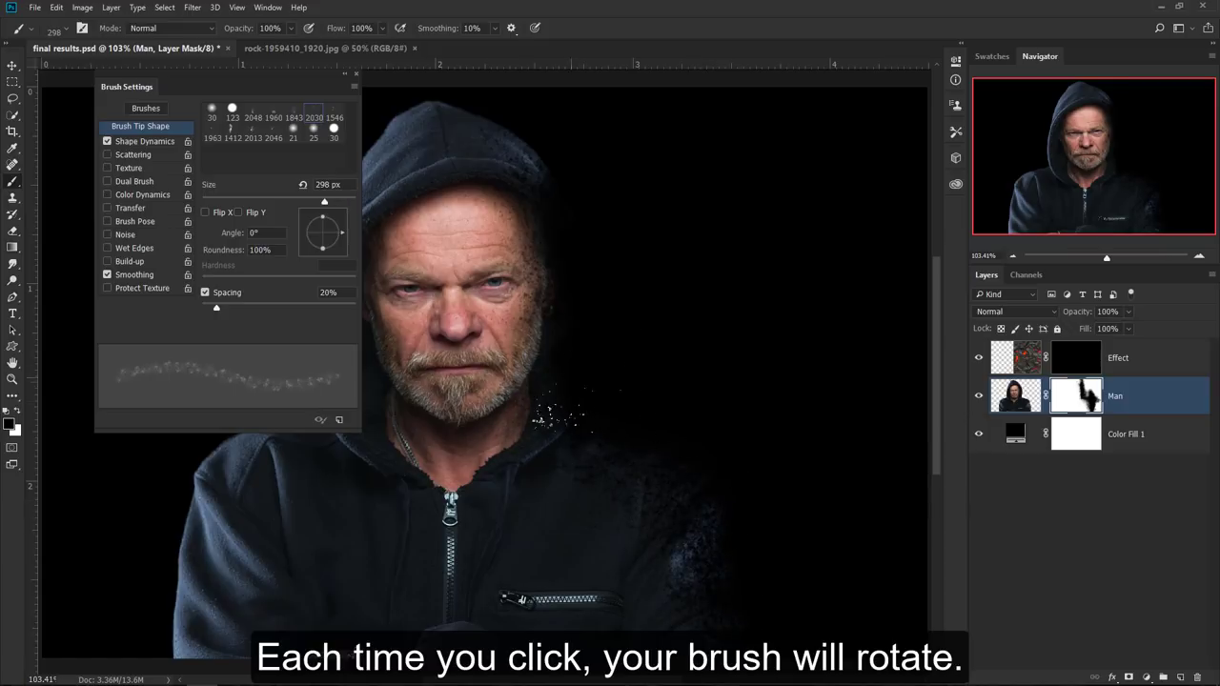
mouse_move(529, 315)
mouse_down()
mouse_move(541, 358)
mouse_move(539, 256)
mouse_up()
mouse_move(558, 143)
mouse_down()
mouse_move(535, 337)
mouse_move(550, 309)
mouse_up()
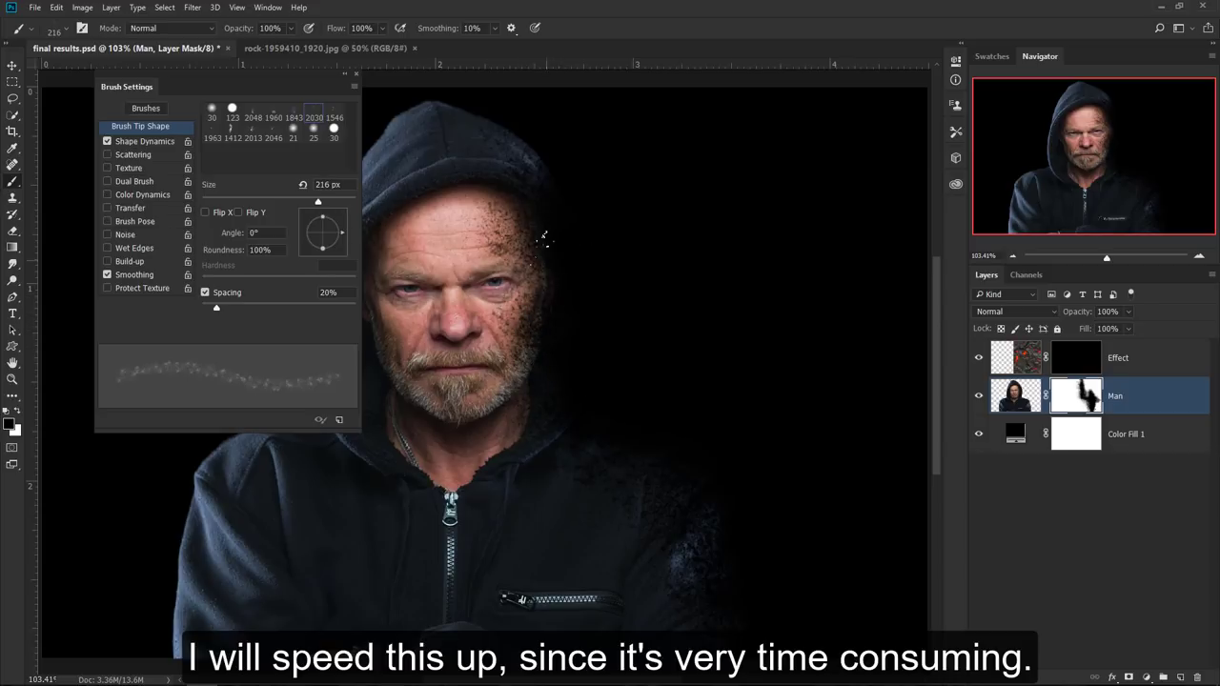
drag(544, 236, 543, 271)
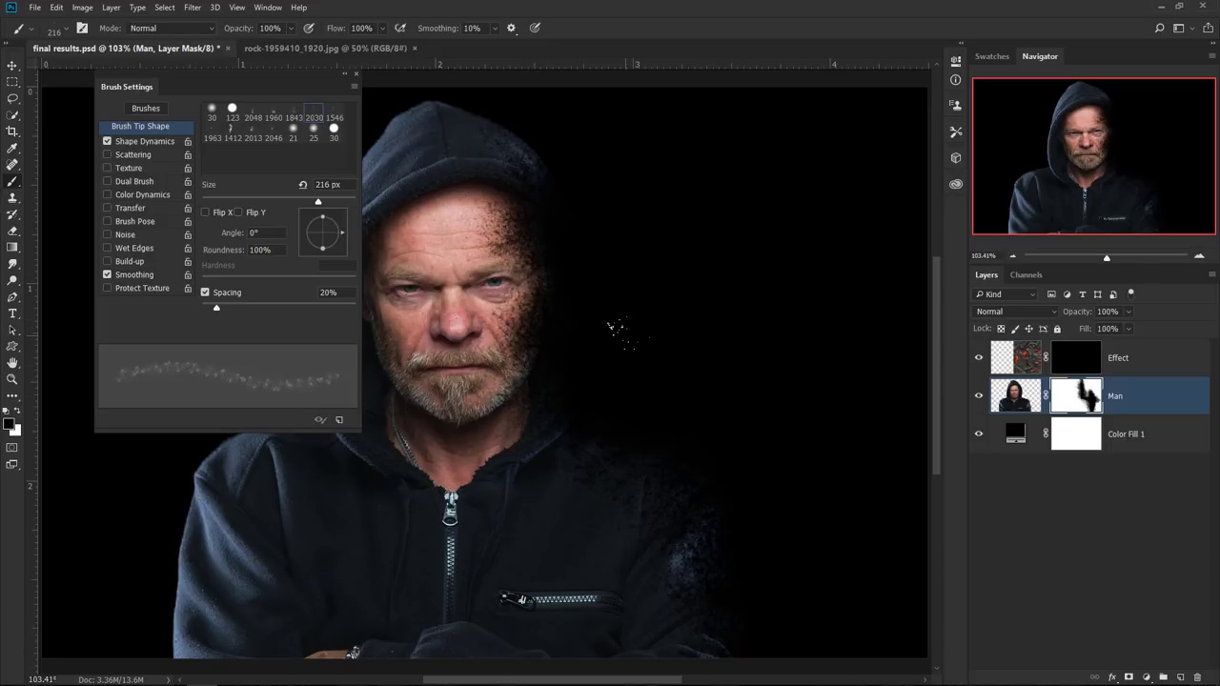
click(1133, 358)
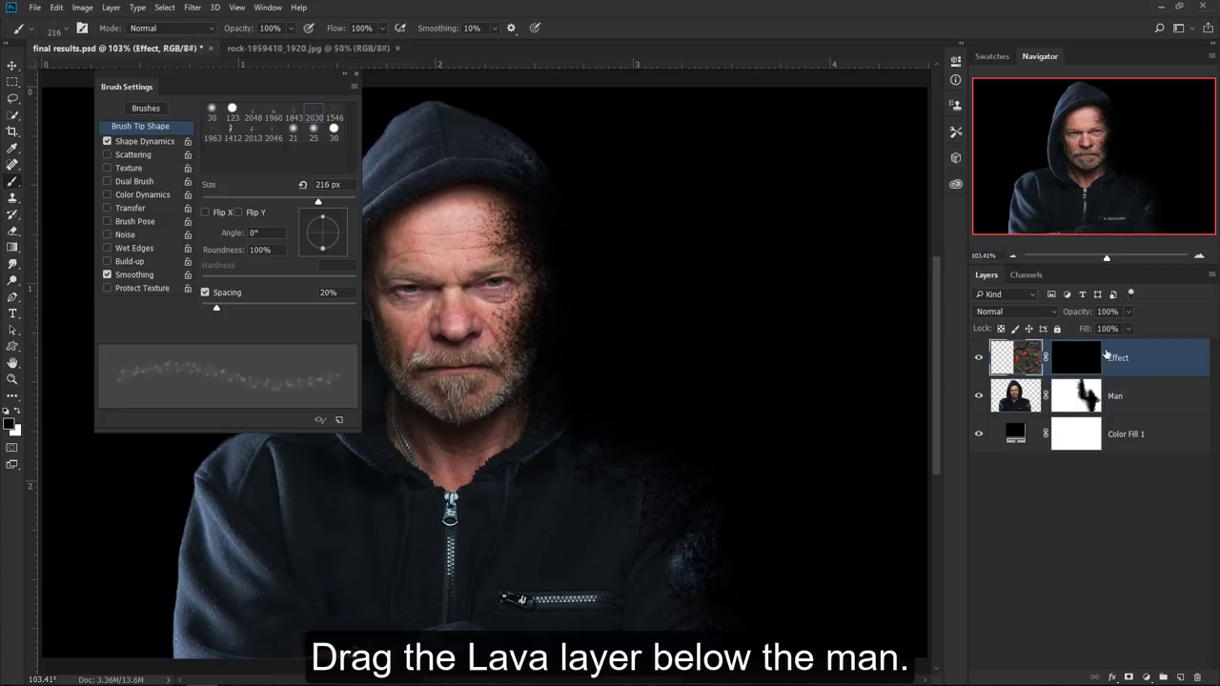
- Move the Effect layer below Man and target its mask with white as foreground
drag(1139, 359, 1146, 413)
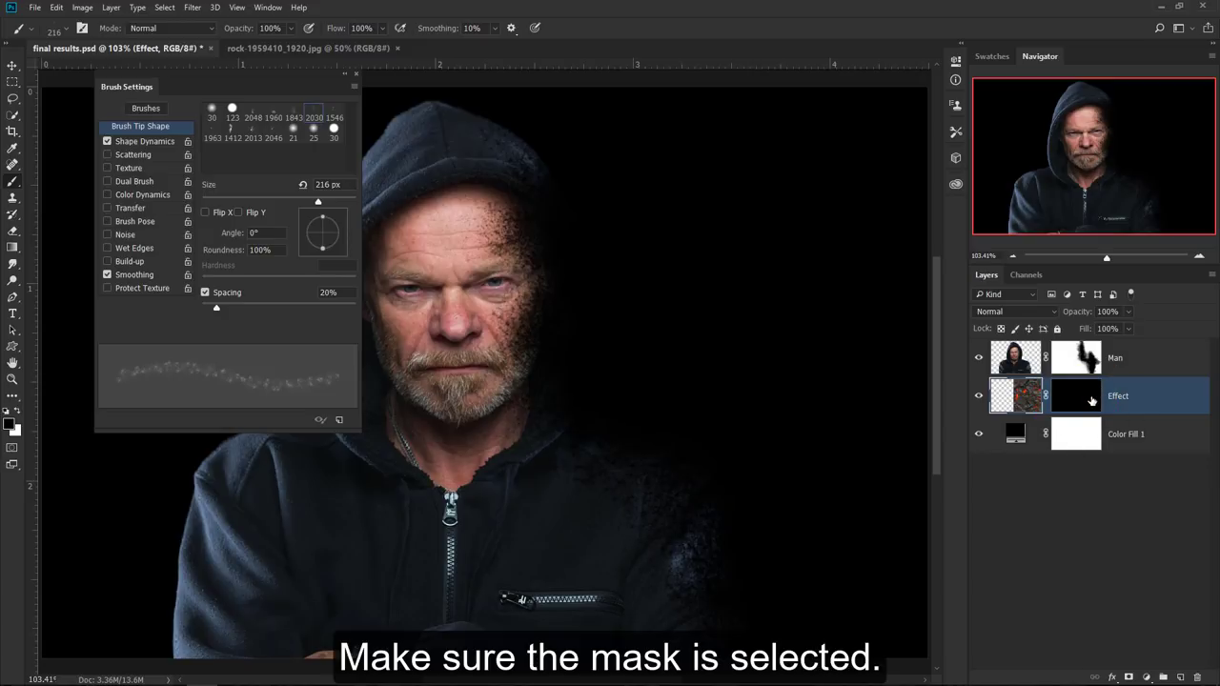
click(1091, 401)
key(x)
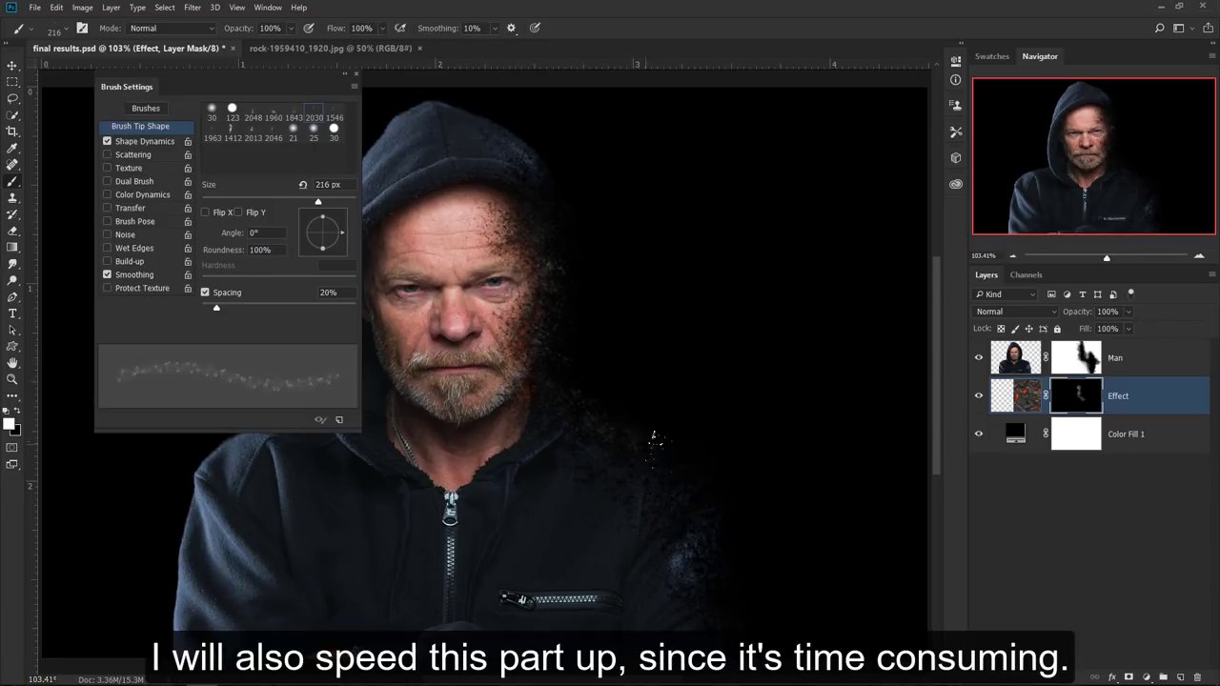
- Paint rock particles into the Effect mask around the shoulder and spreading up-right
drag(571, 388, 657, 491)
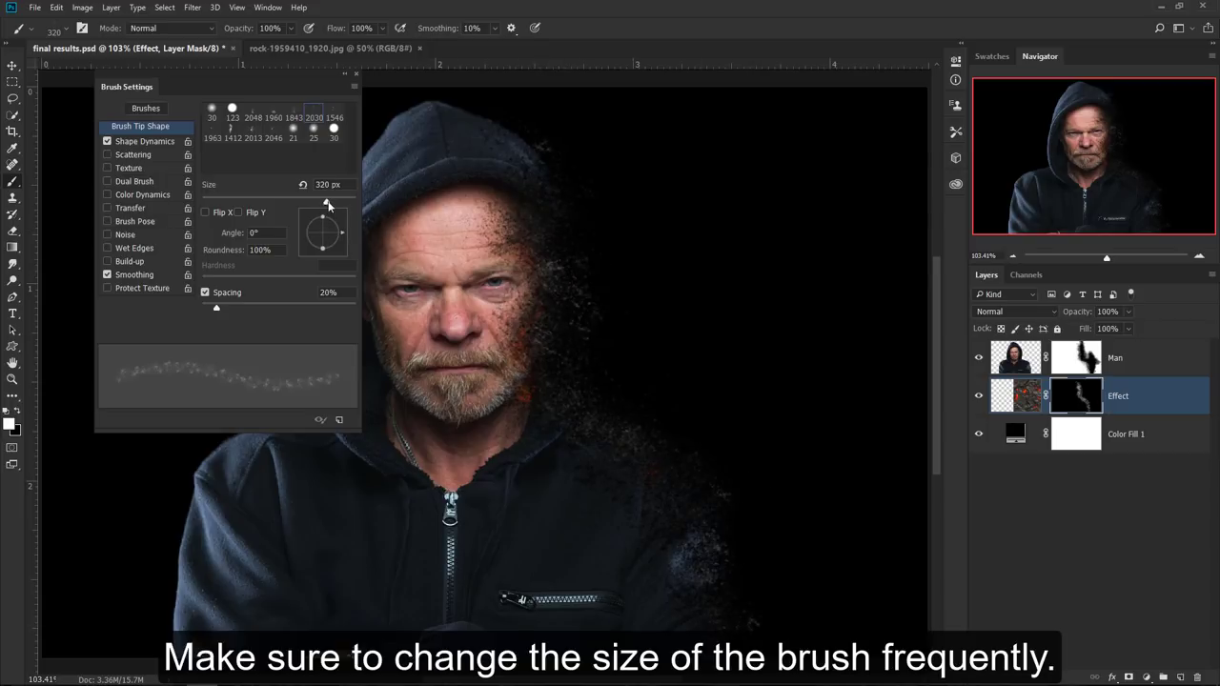
drag(334, 204, 336, 204)
drag(890, 568, 810, 553)
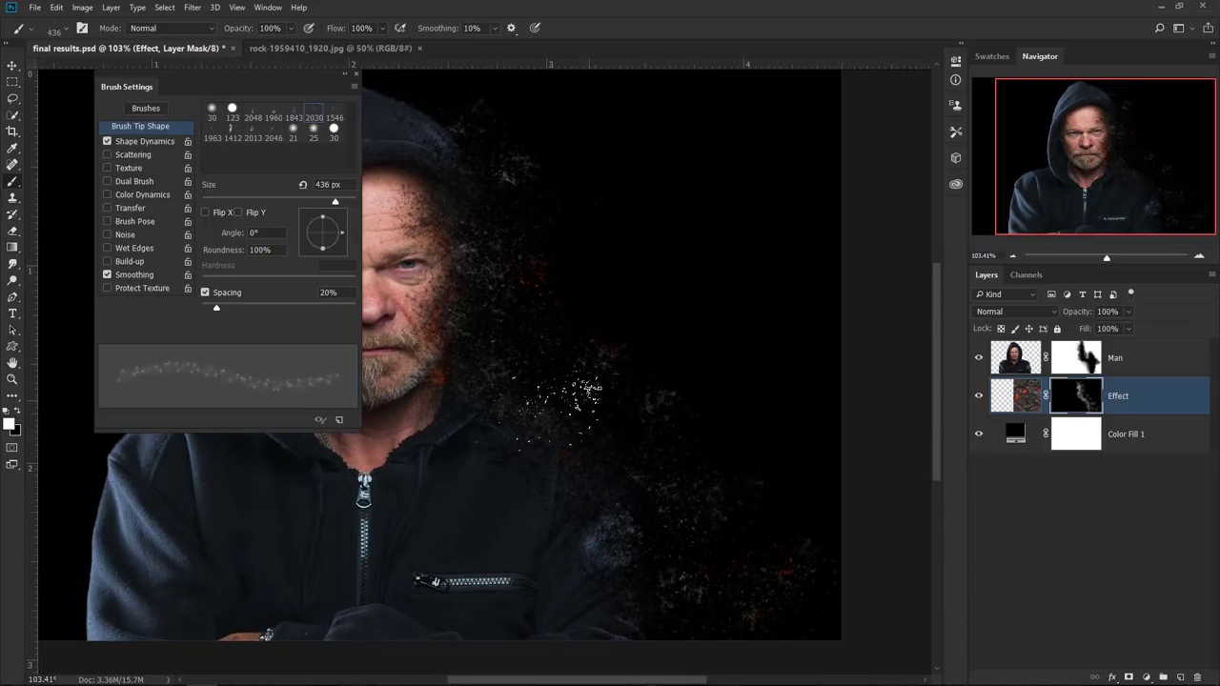
drag(612, 430, 694, 431)
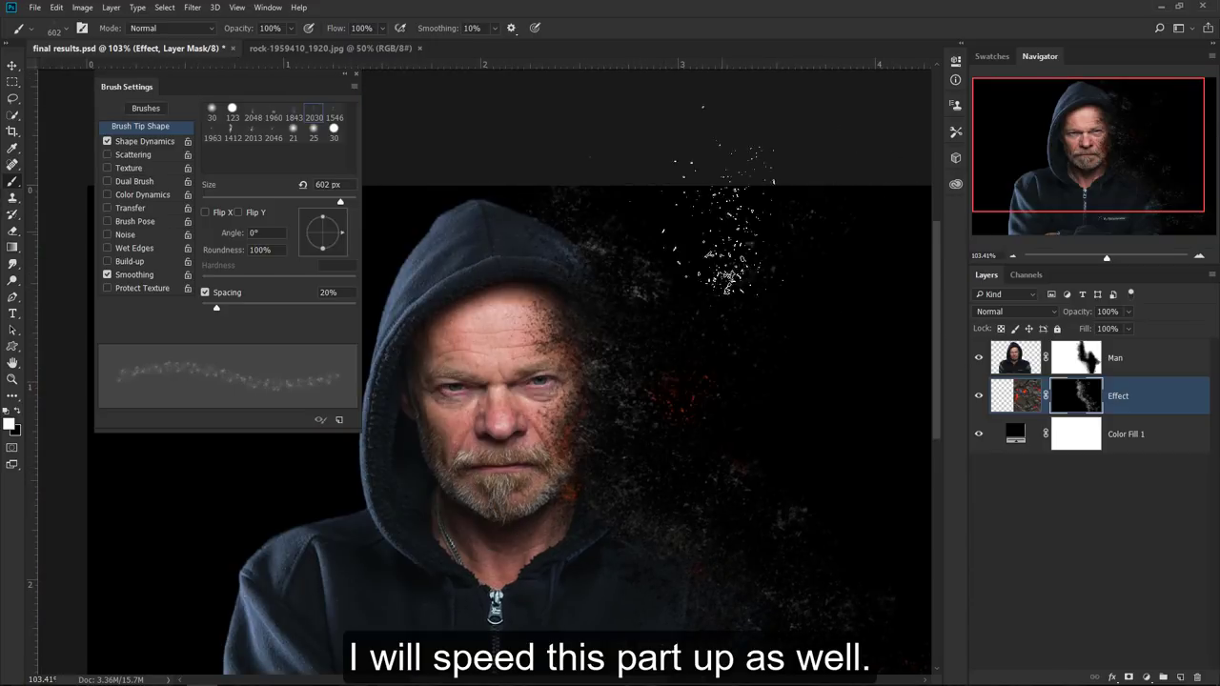
drag(853, 400, 691, 400)
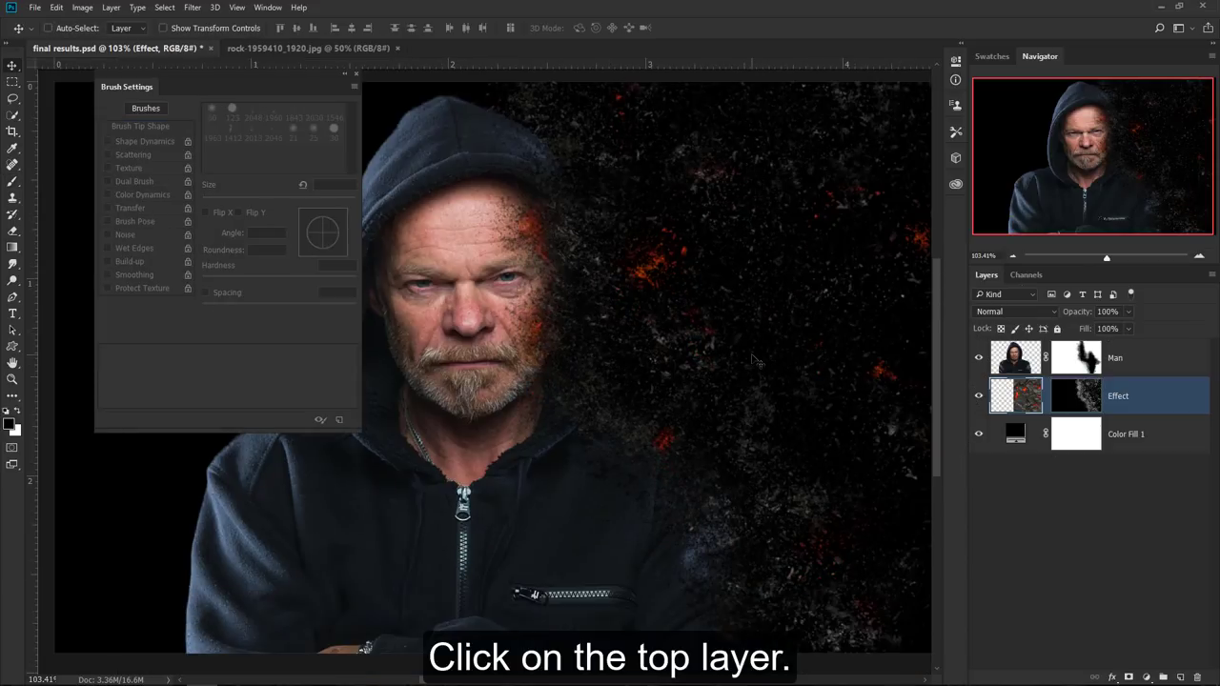
- Add a black Drop Shadow to the Man layer at 100% opacity and 0 px distance
click(1134, 358)
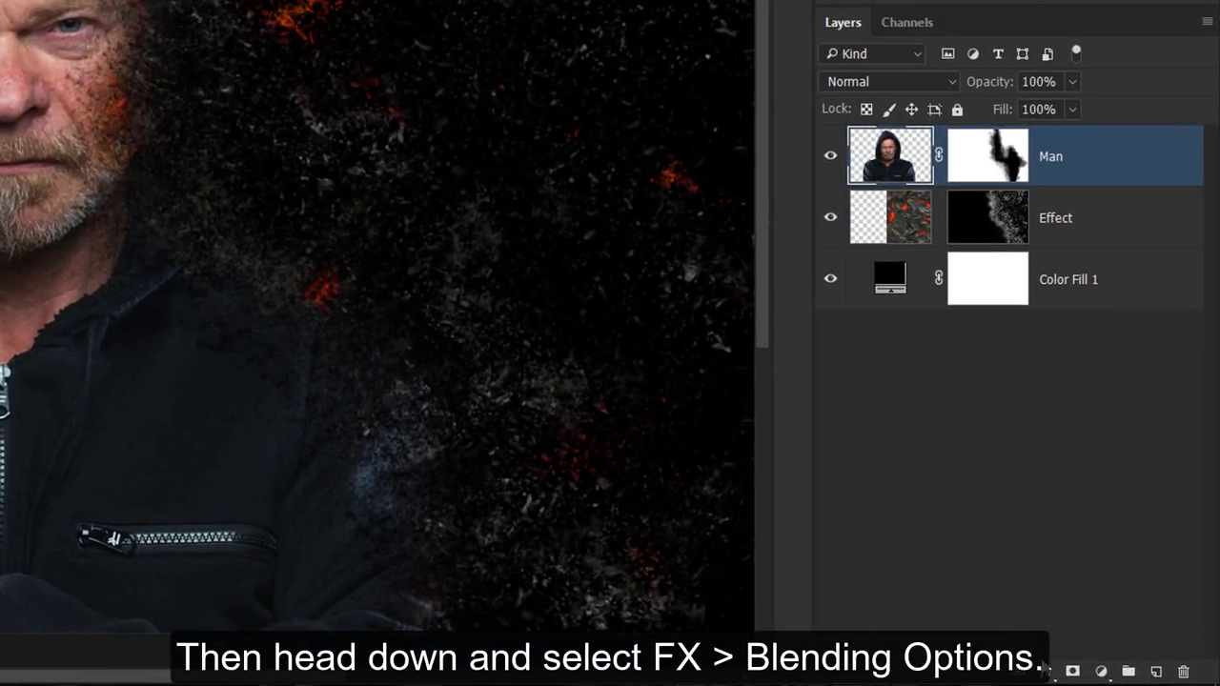
click(1045, 670)
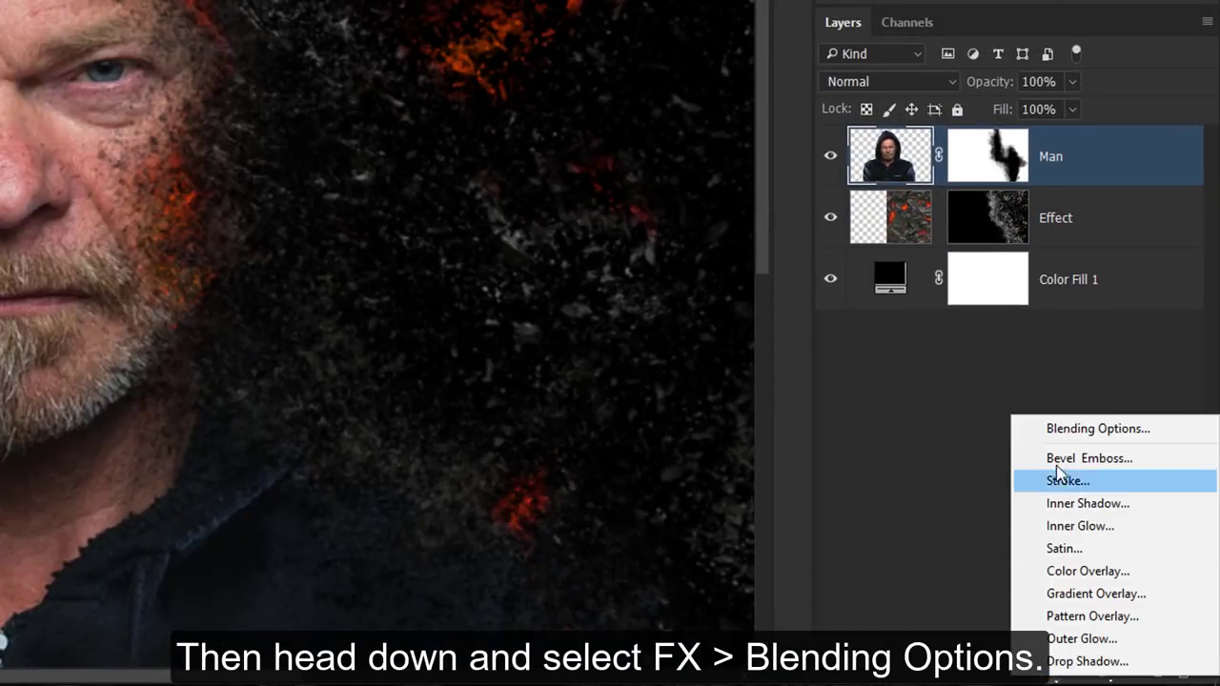
click(1054, 433)
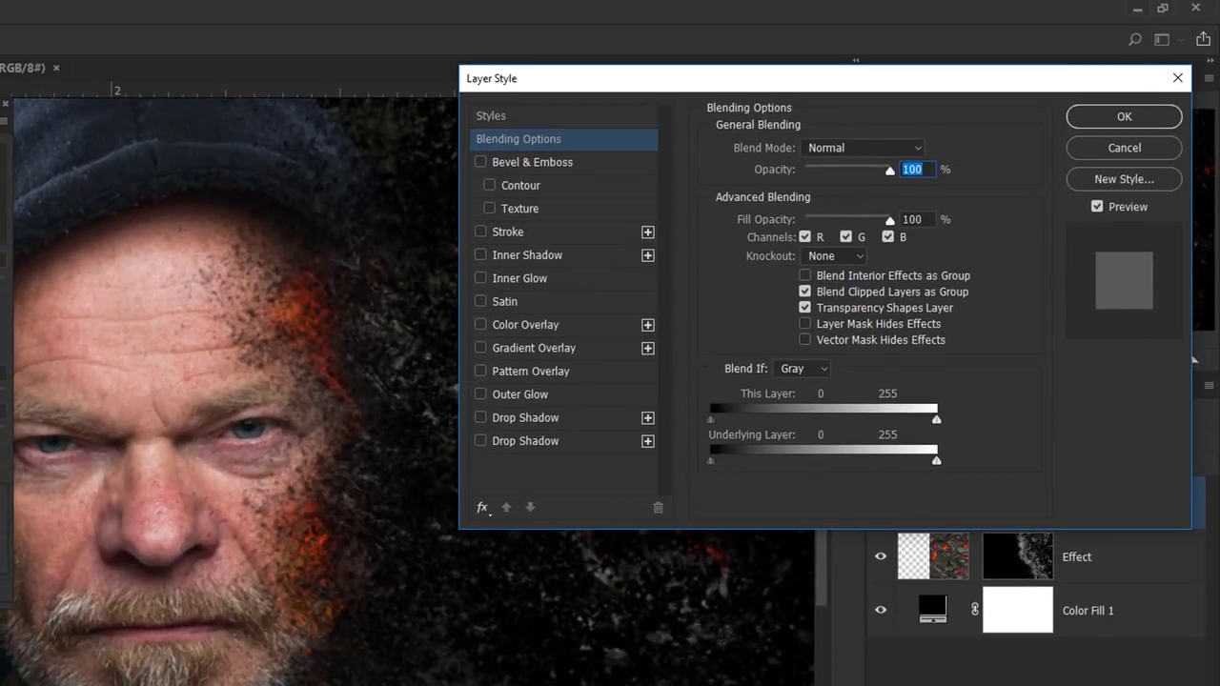
click(519, 419)
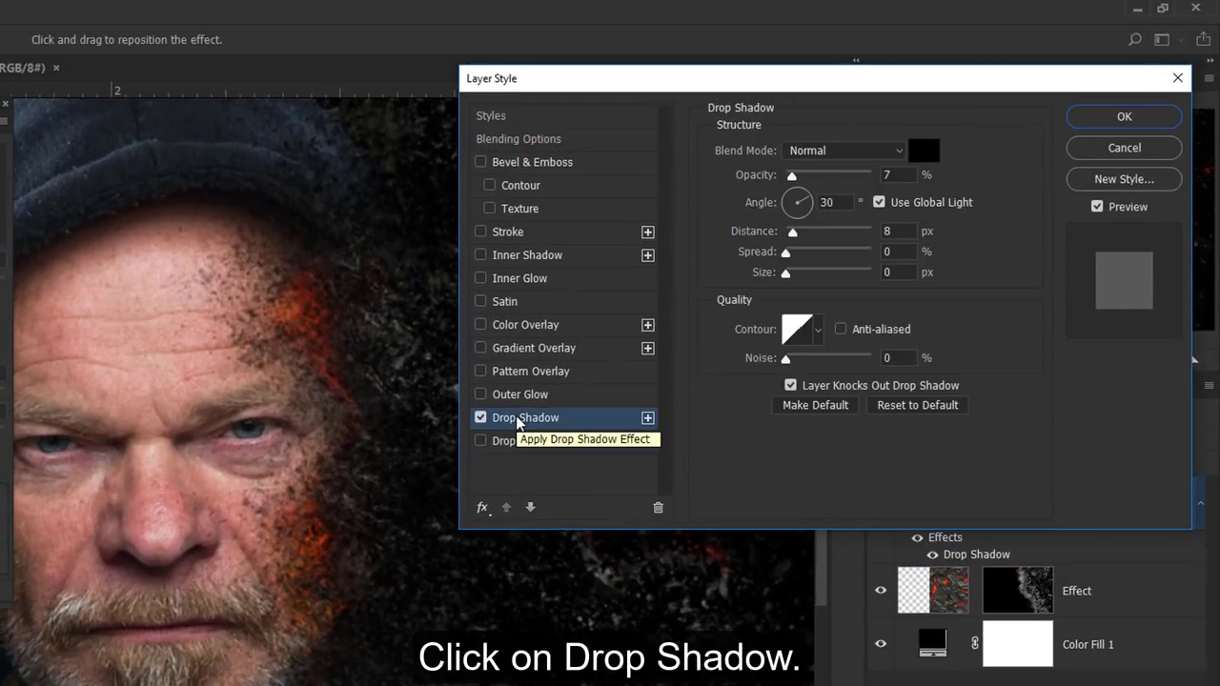
drag(792, 176, 929, 180)
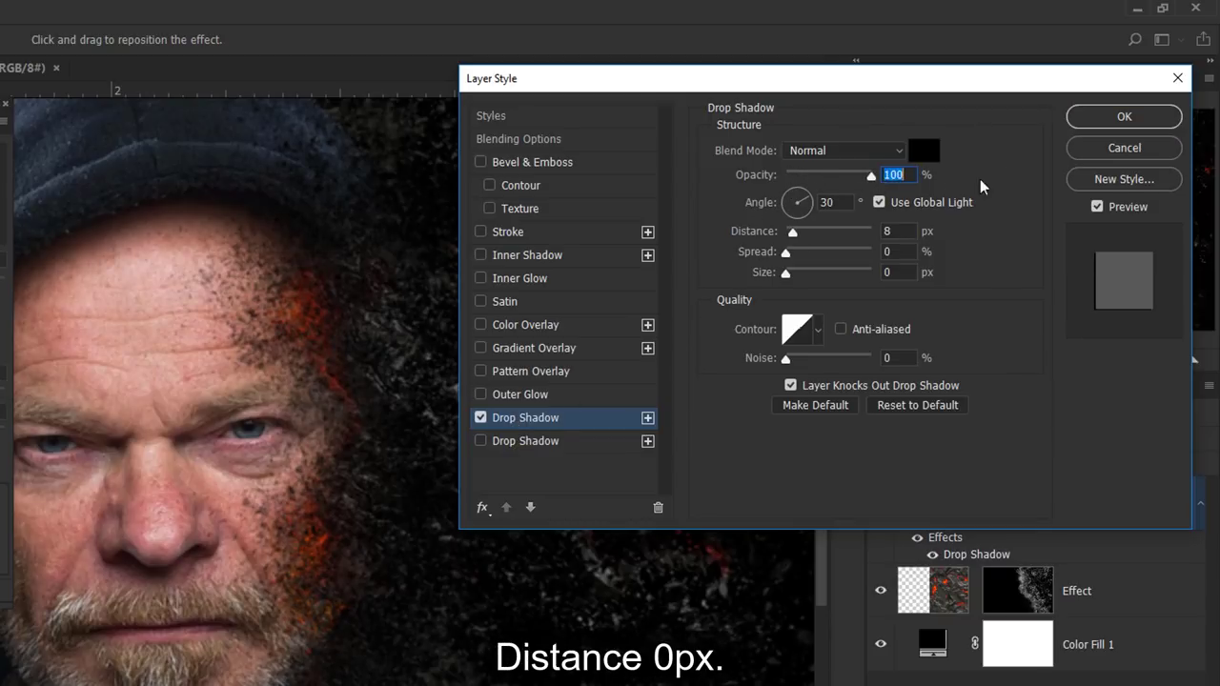
drag(792, 232, 784, 236)
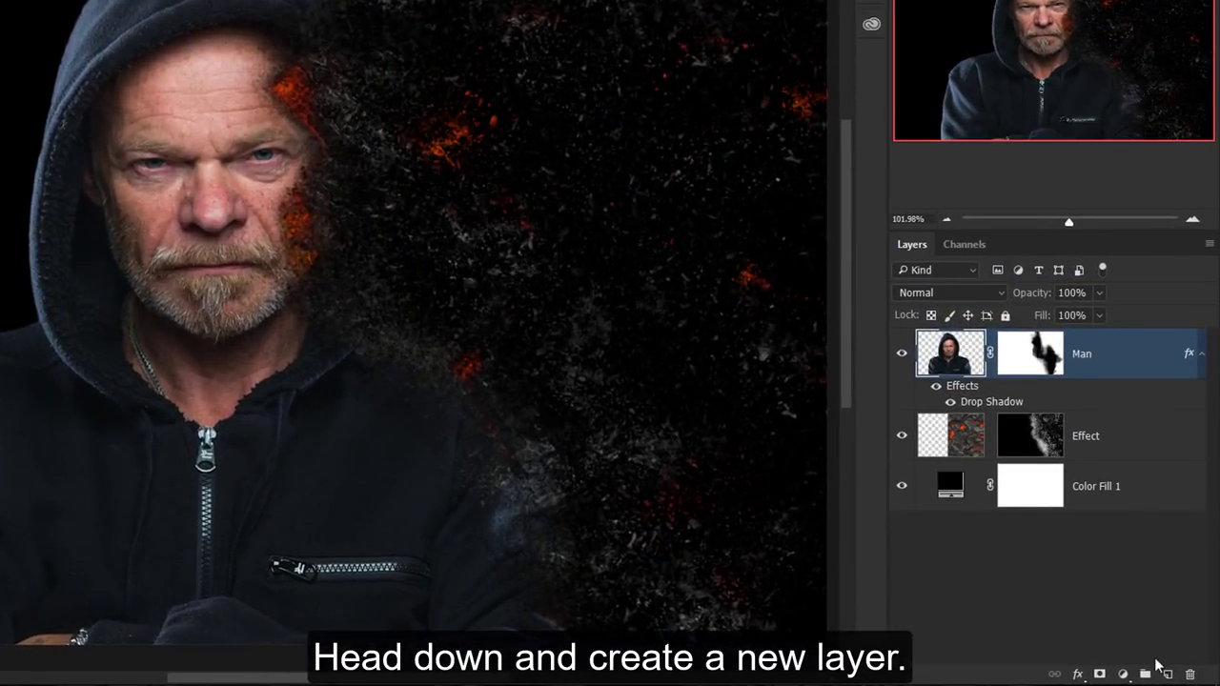
- Create a new empty layer above Man named Shadow
click(1166, 674)
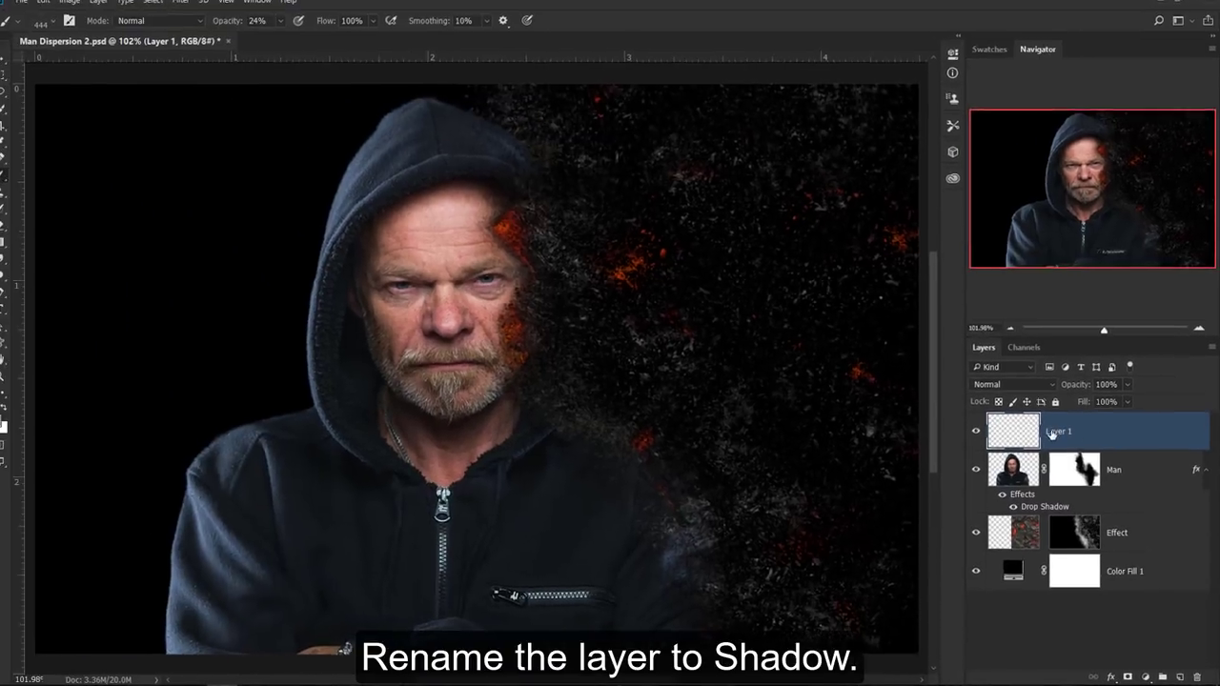
double_click(1056, 432)
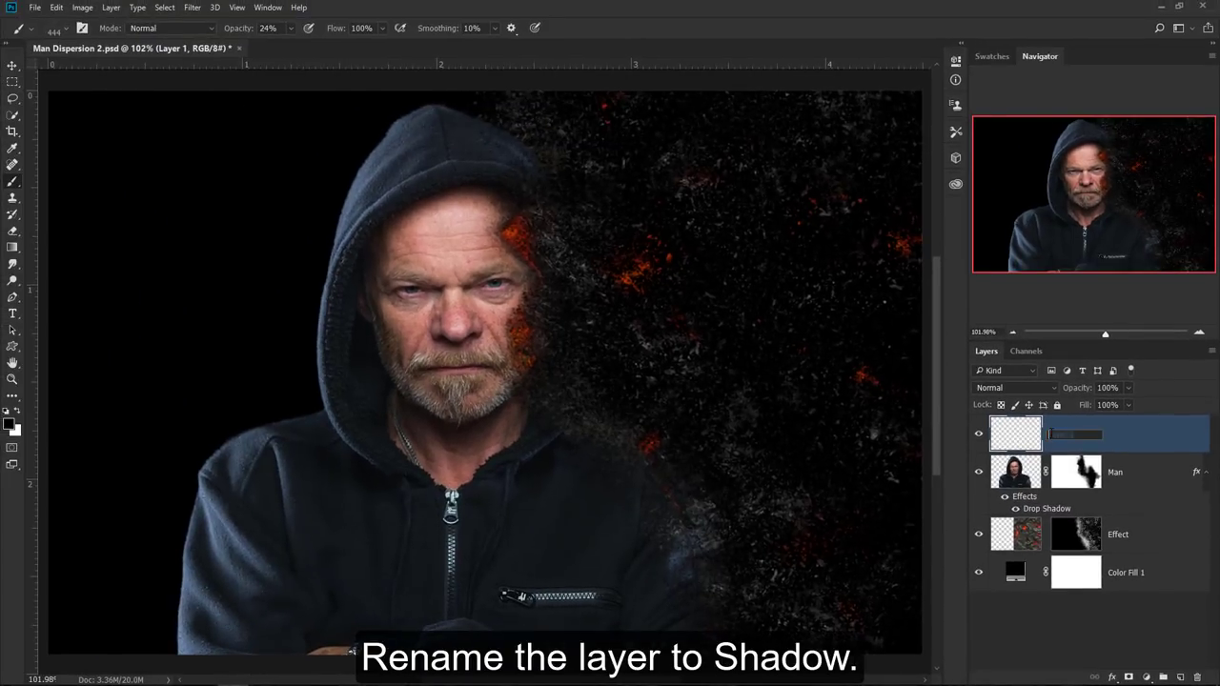
text(Shadow)
key(Return)
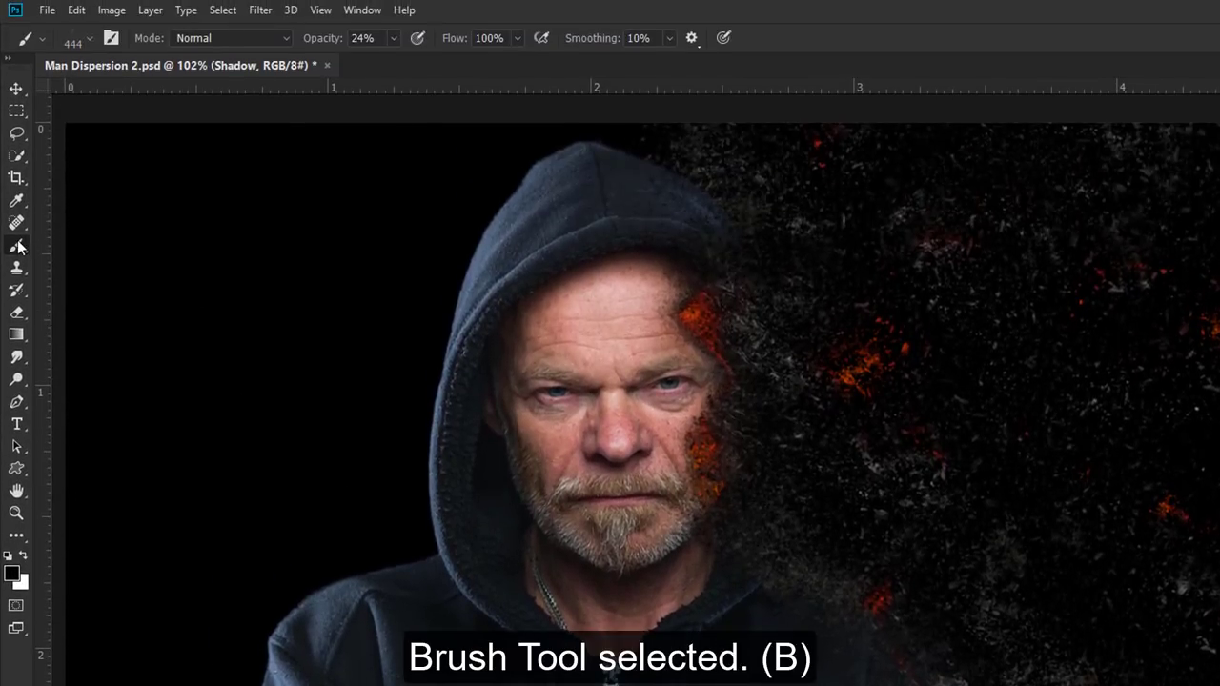
- Paint black over the lower-left hoodie with a 503 px Soft Round brush at 100% opacity
right_click(16, 245)
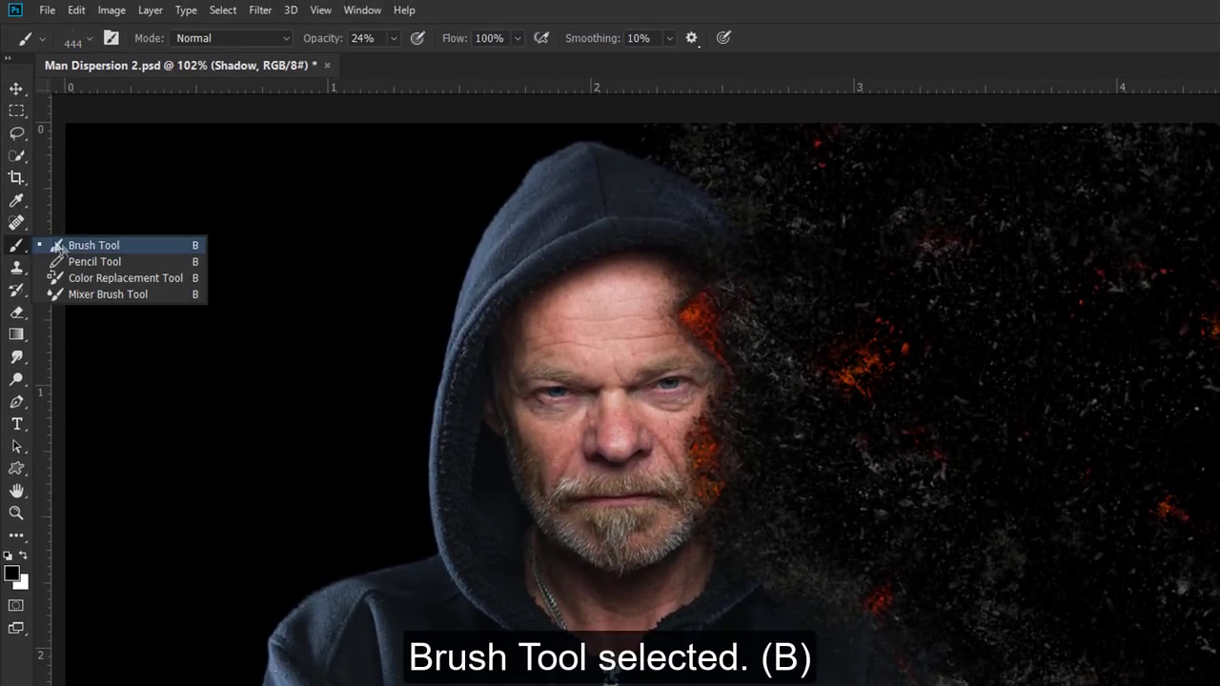
click(61, 244)
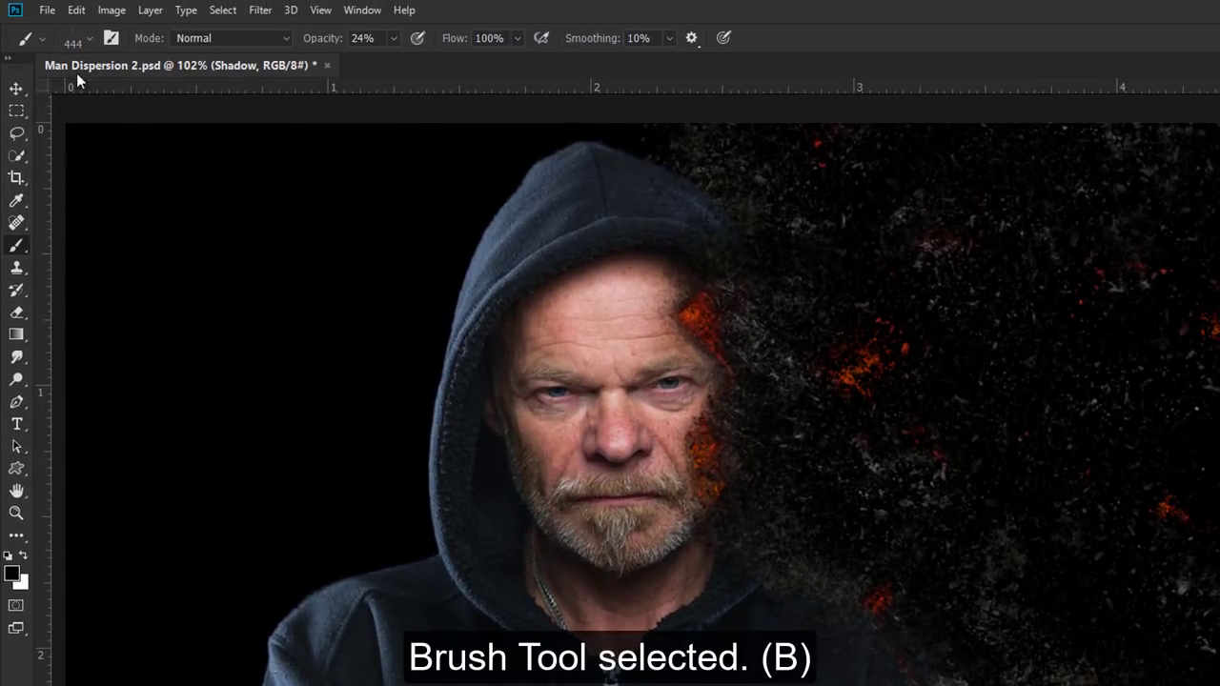
click(89, 37)
drag(359, 461, 354, 202)
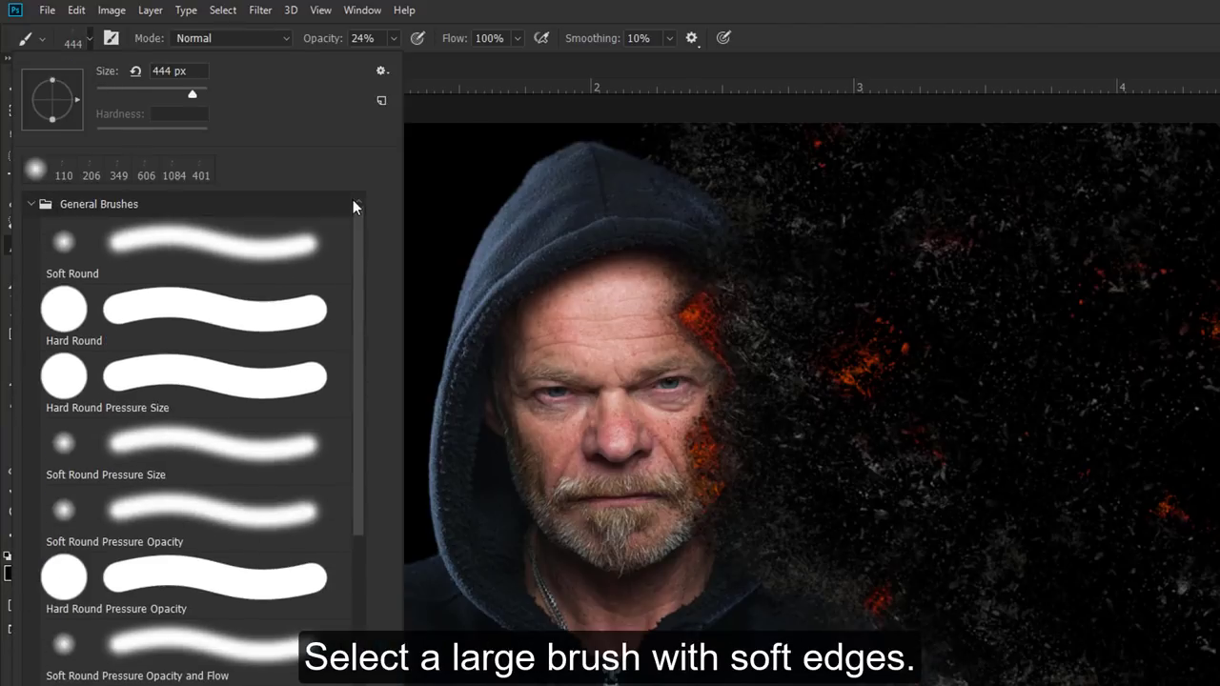
click(64, 244)
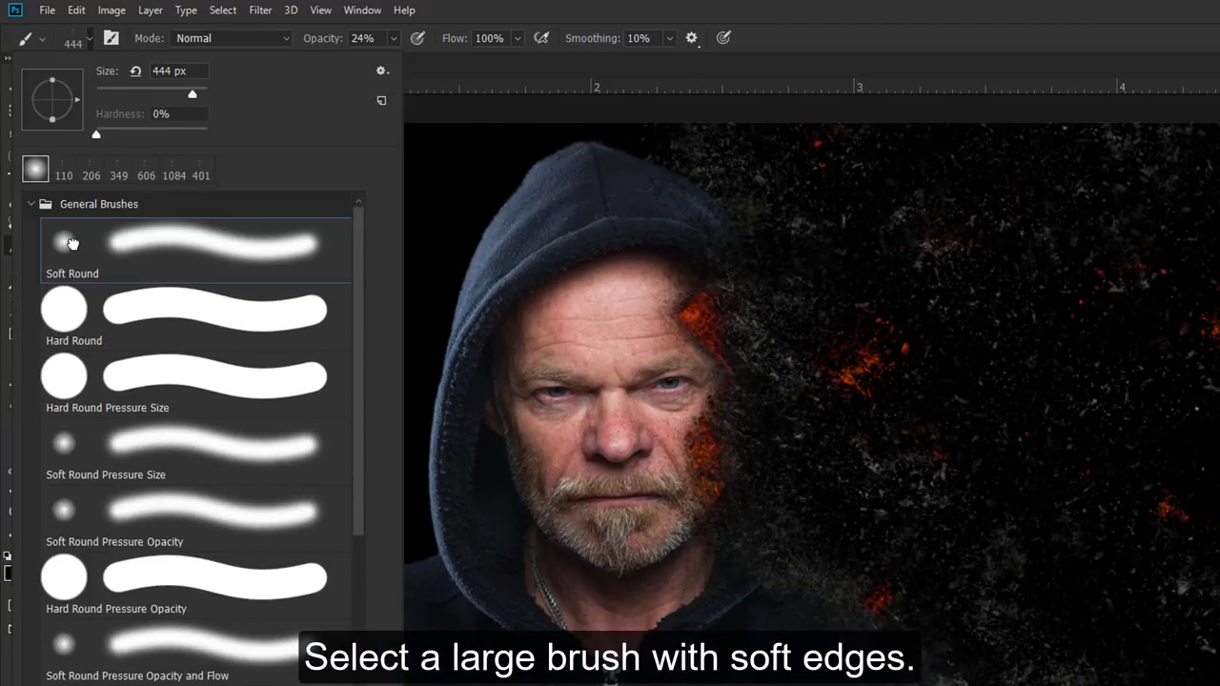
key(Return)
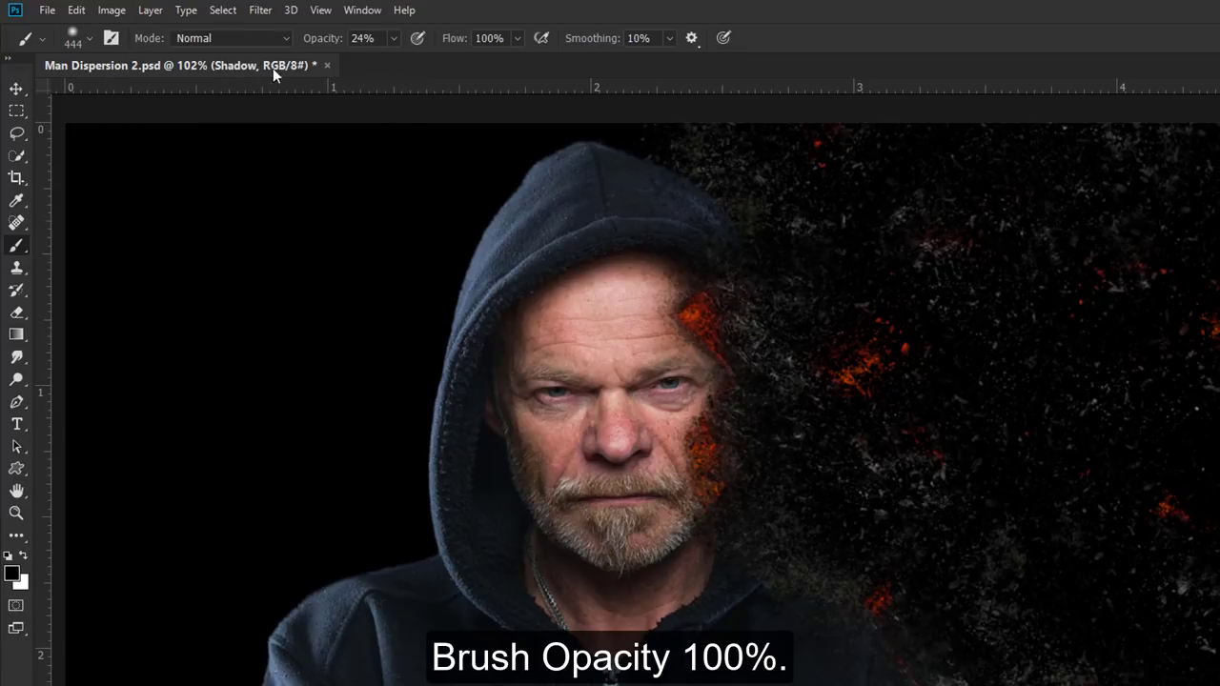
drag(325, 45, 510, 50)
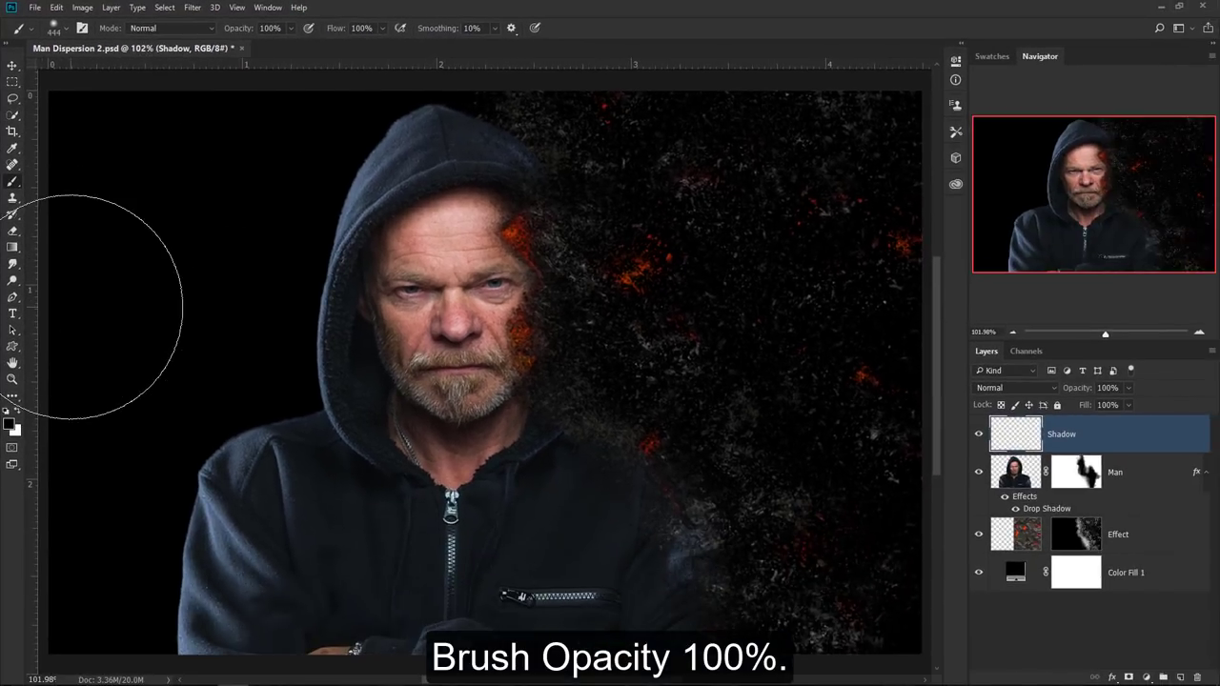
drag(110, 324, 128, 324)
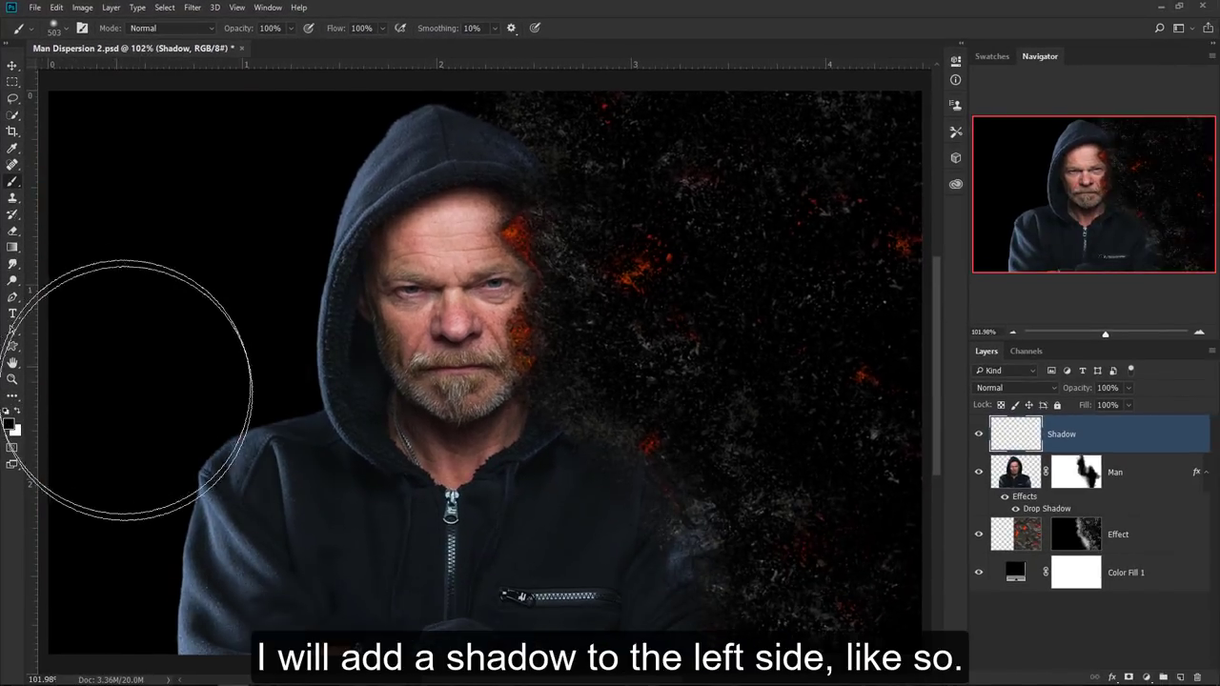
mouse_move(162, 505)
mouse_down()
mouse_move(258, 585)
mouse_move(503, 667)
mouse_move(204, 598)
mouse_move(114, 524)
mouse_move(54, 218)
mouse_move(503, 599)
mouse_move(258, 613)
mouse_move(91, 557)
mouse_up()
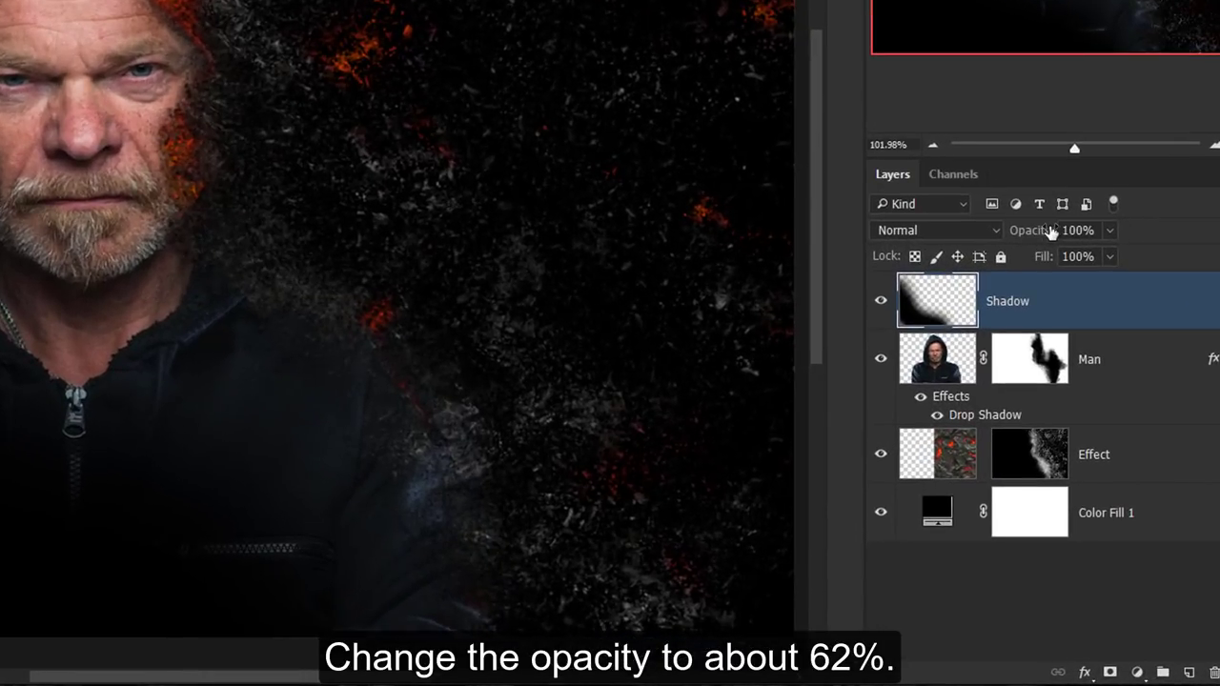
- Set the Shadow layer opacity to 62% and add another empty layer above it
drag(1050, 231, 977, 223)
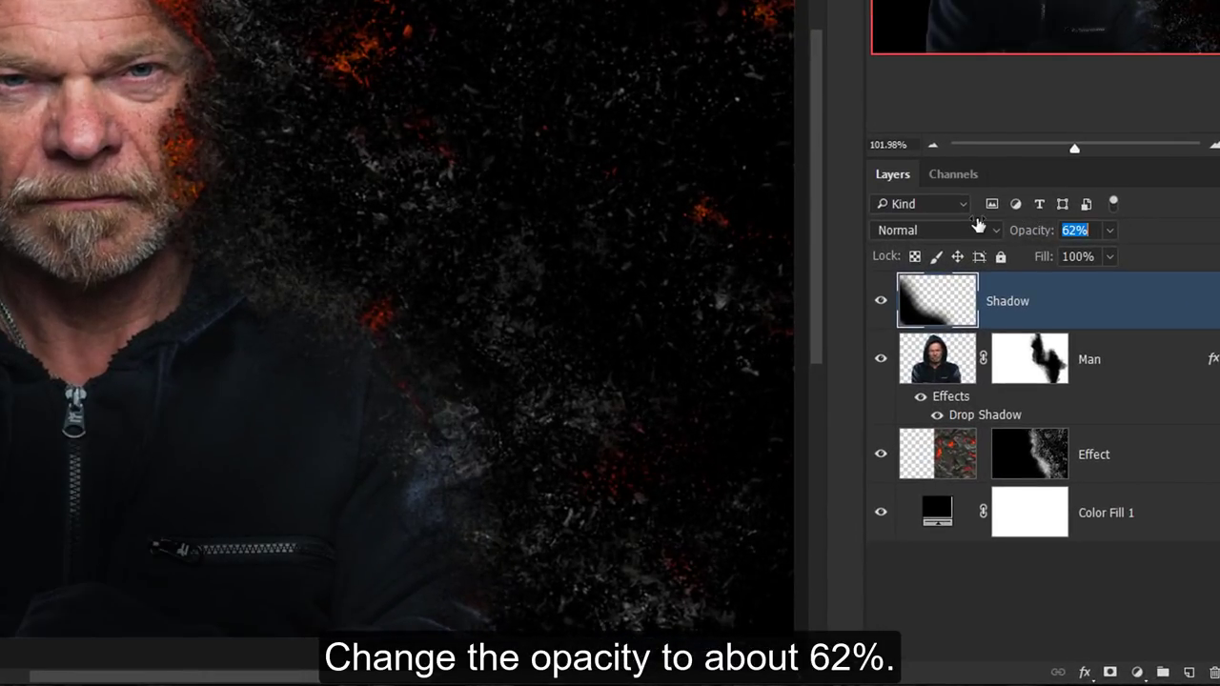
key(Return)
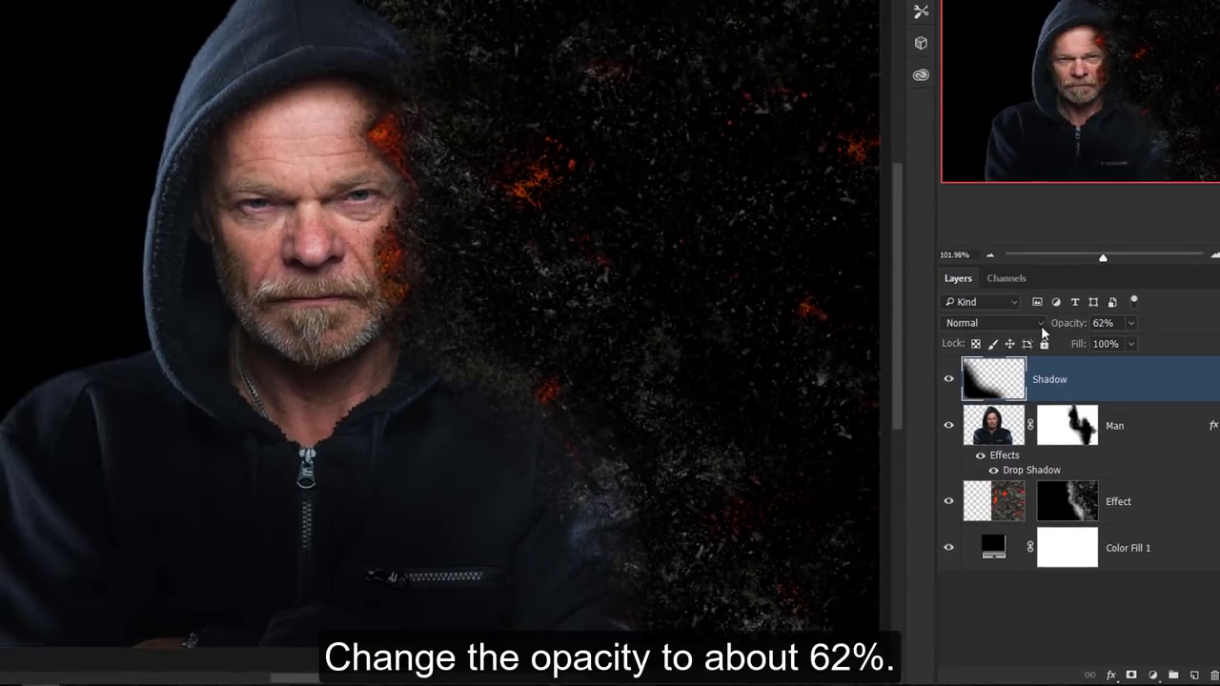
click(1175, 674)
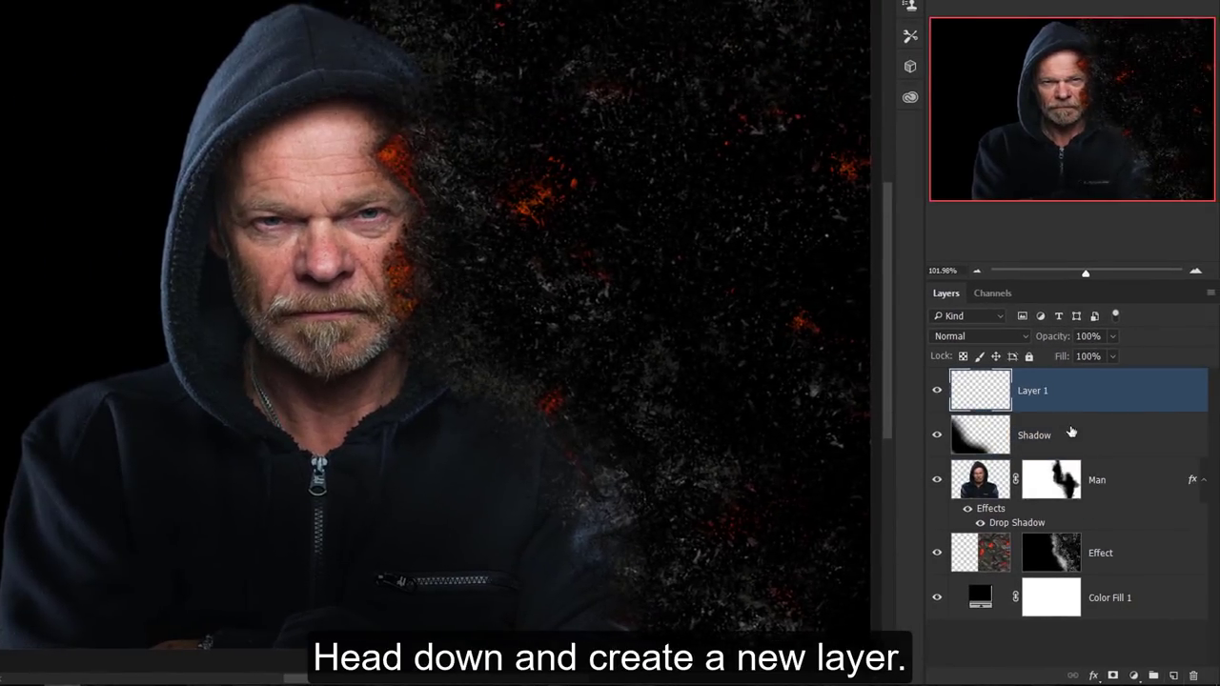
- Rename the new layer Color and set it to Linear Dodge (Add) at 10% opacity
double_click(1032, 390)
key(BackSpace)
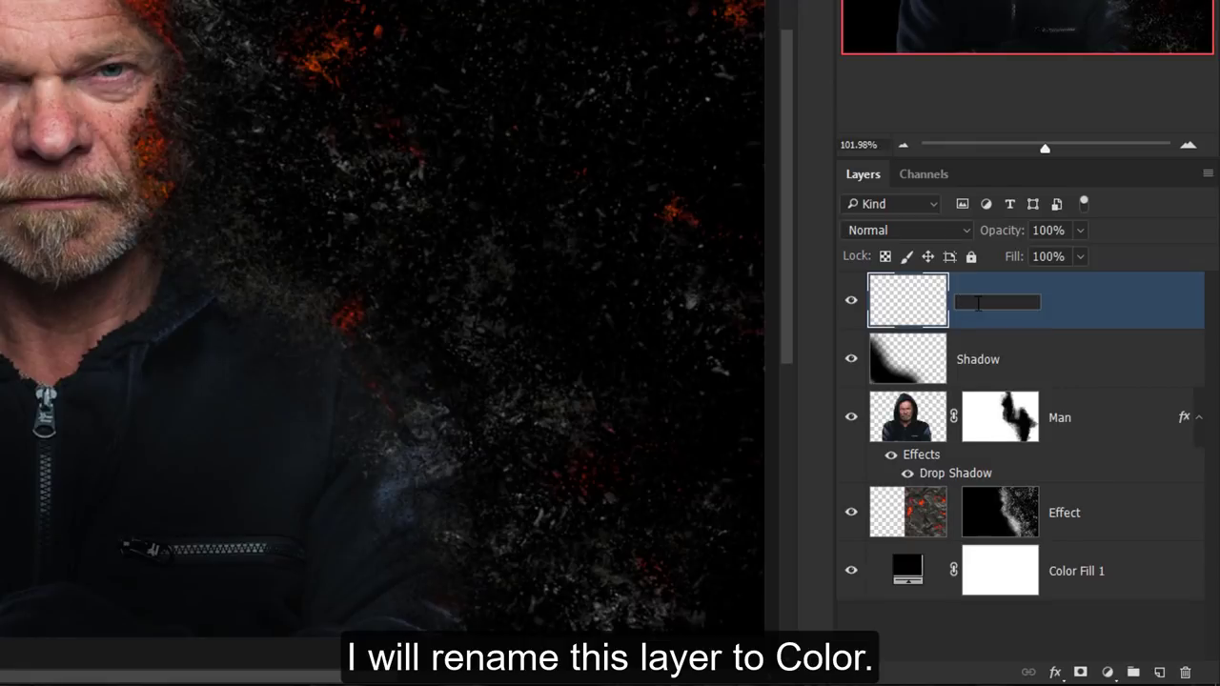
click(998, 302)
text(Color)
key(Return)
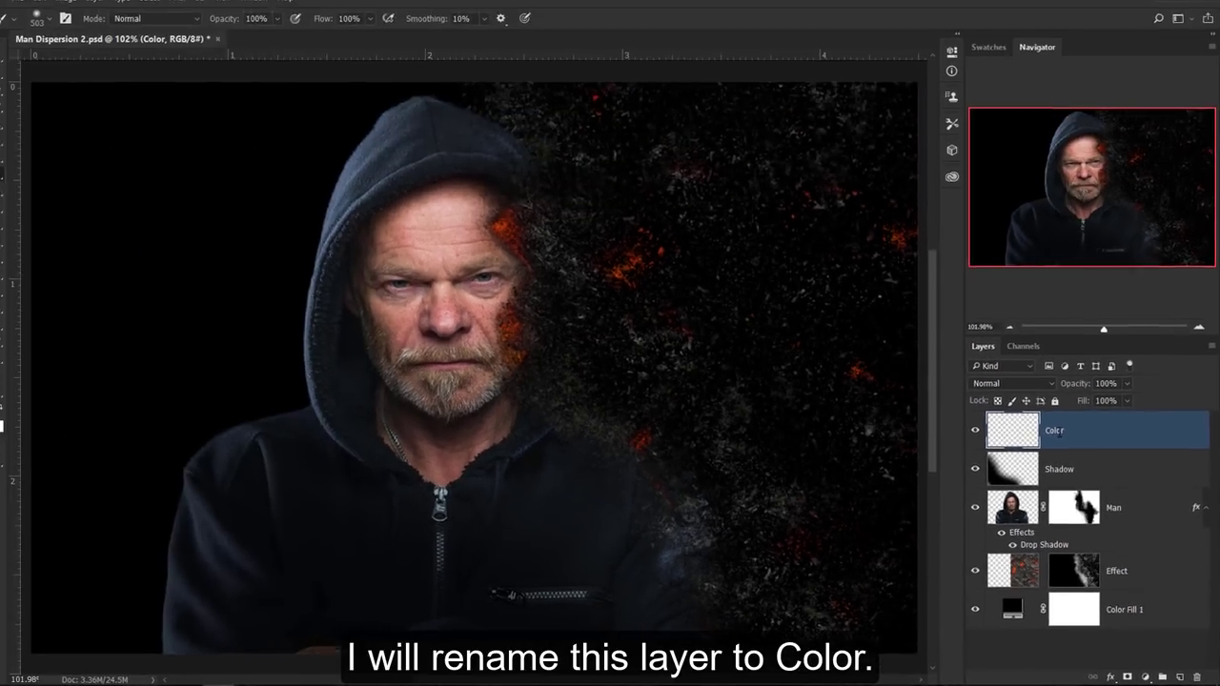
click(1030, 387)
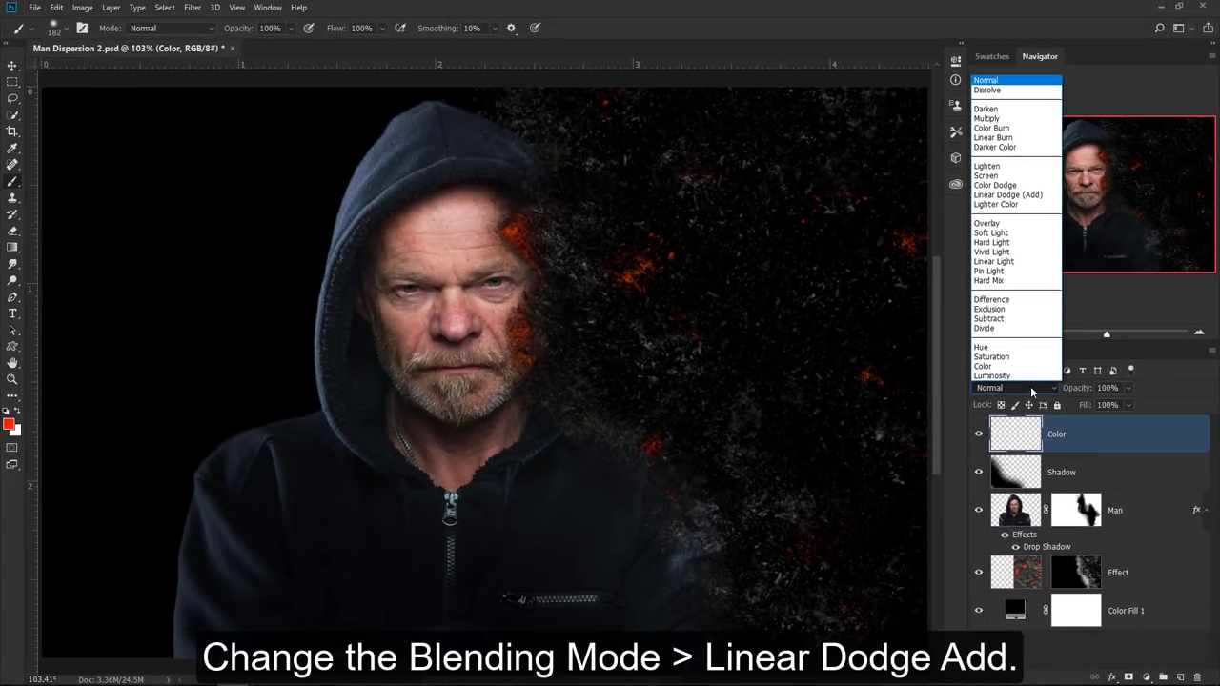
click(1004, 195)
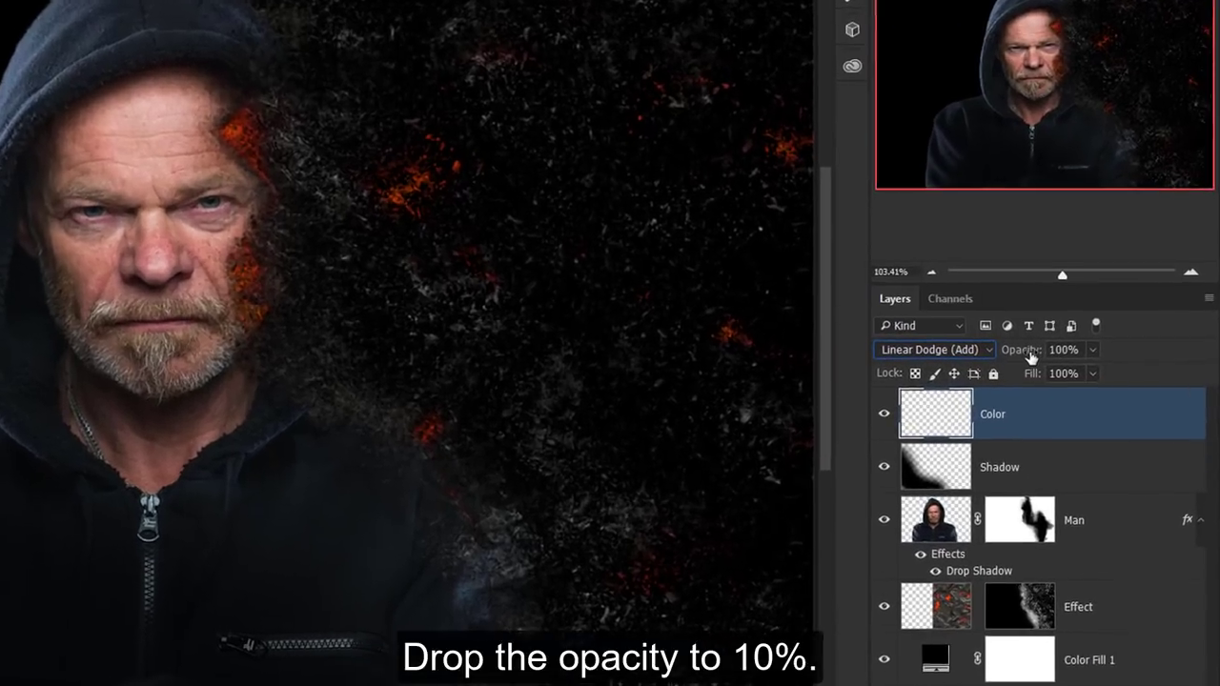
drag(1083, 388, 1075, 390)
drag(1014, 355, 949, 351)
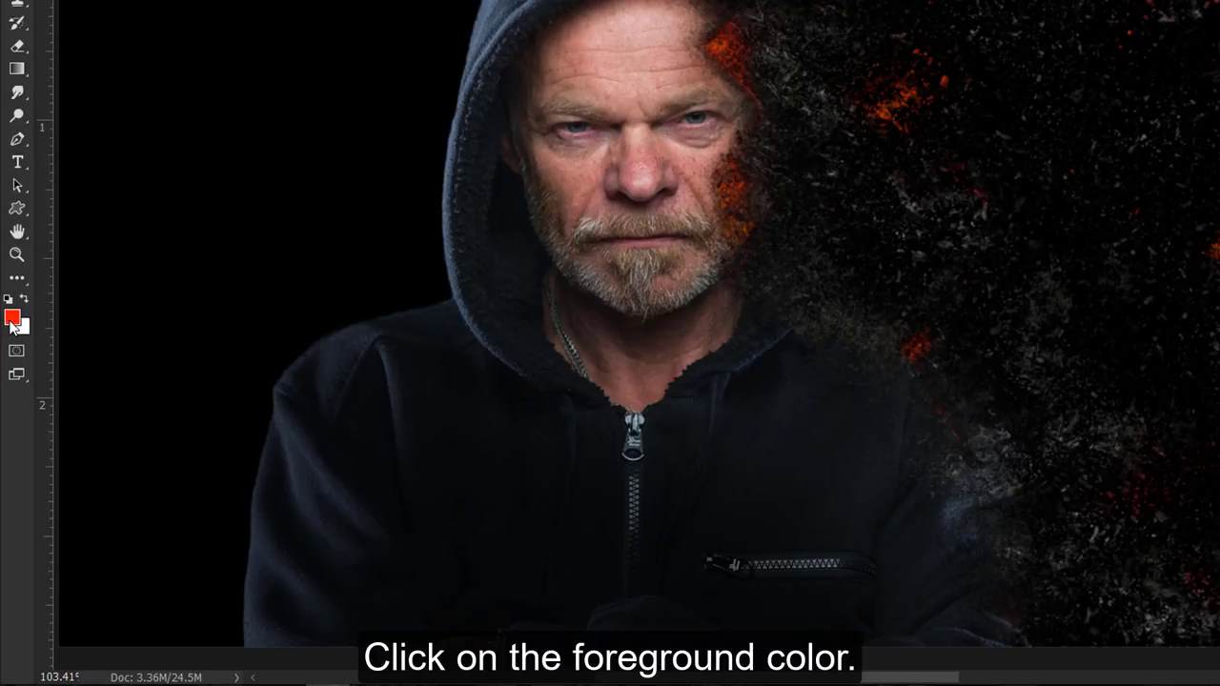
- Paint #ff2a00 glow with a Soft Round brush onto the lava by the temple
click(13, 318)
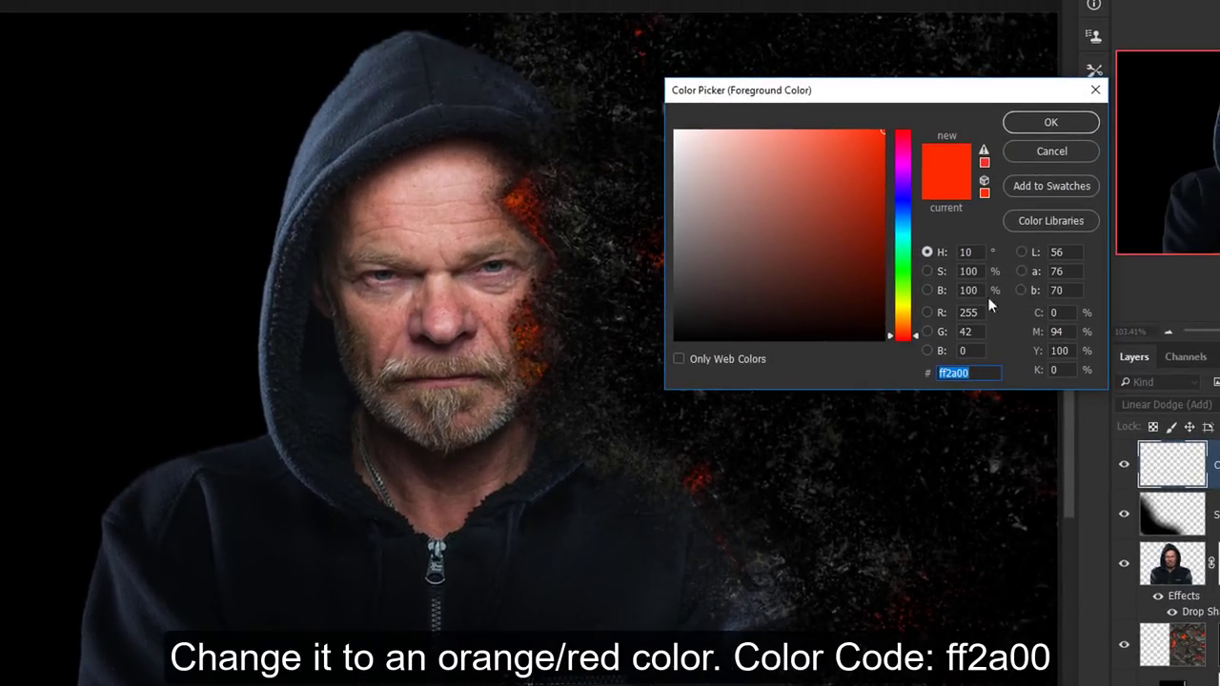
click(1077, 128)
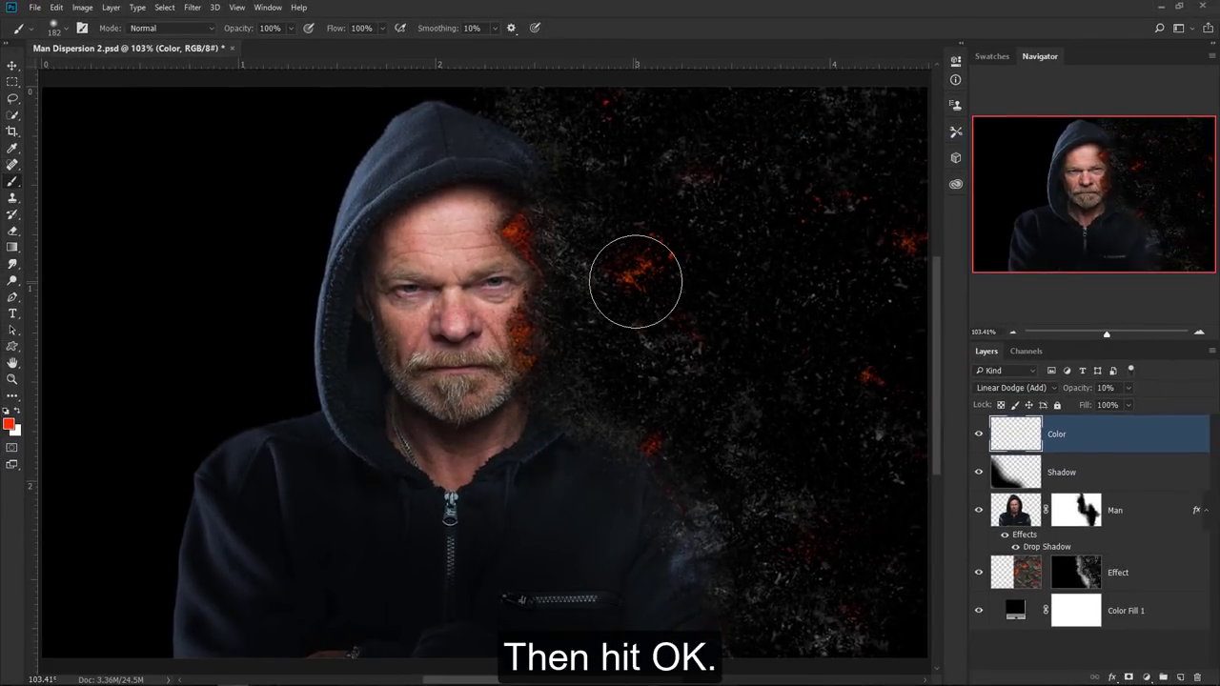
click(63, 30)
double_click(49, 187)
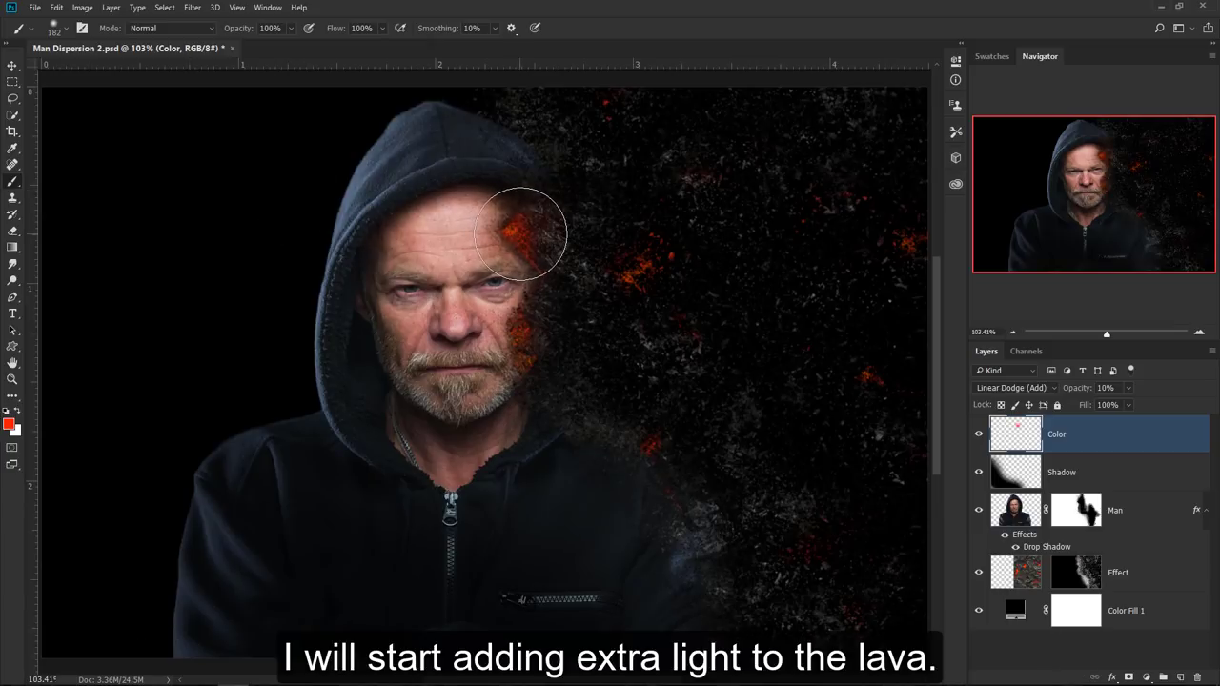
drag(582, 258, 553, 292)
drag(531, 345, 530, 356)
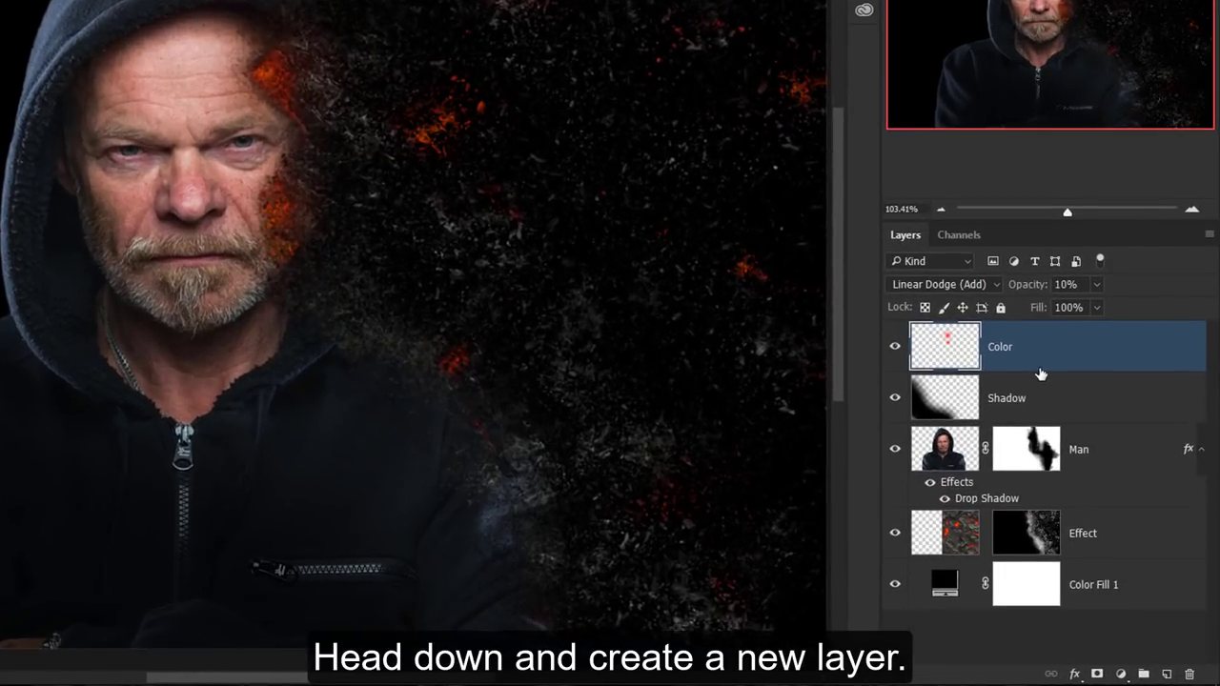
- Create a new layer named Eye set to Linear Dodge (Add)
click(1166, 674)
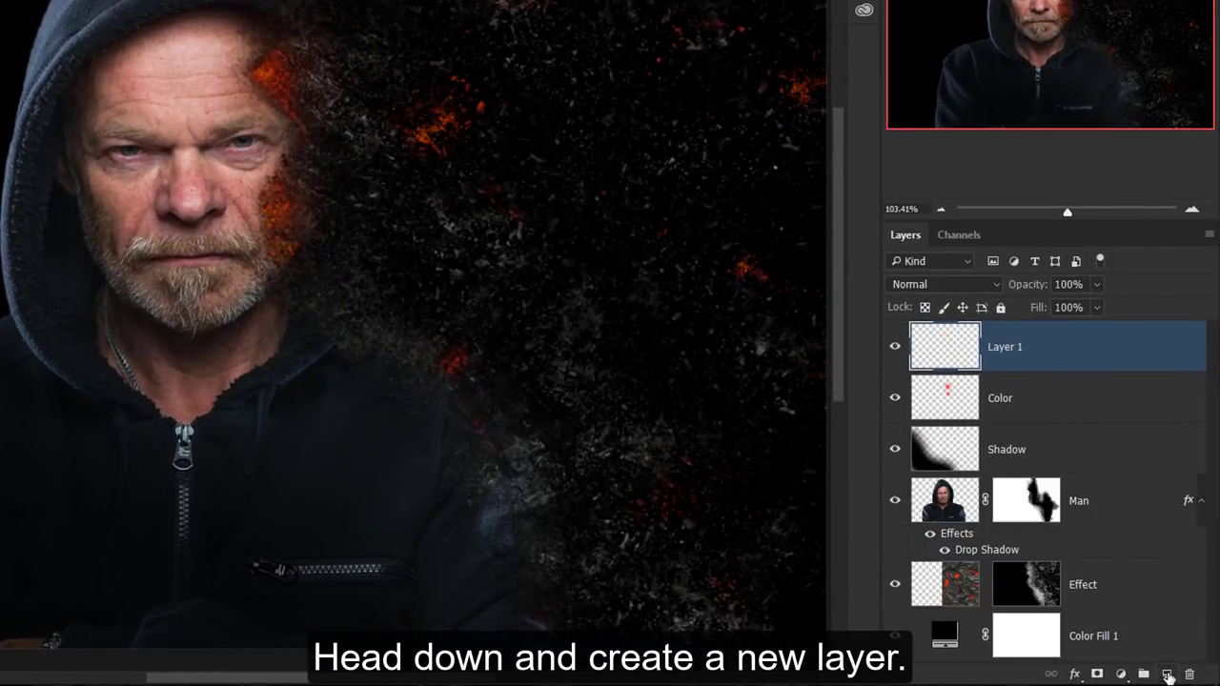
double_click(1000, 346)
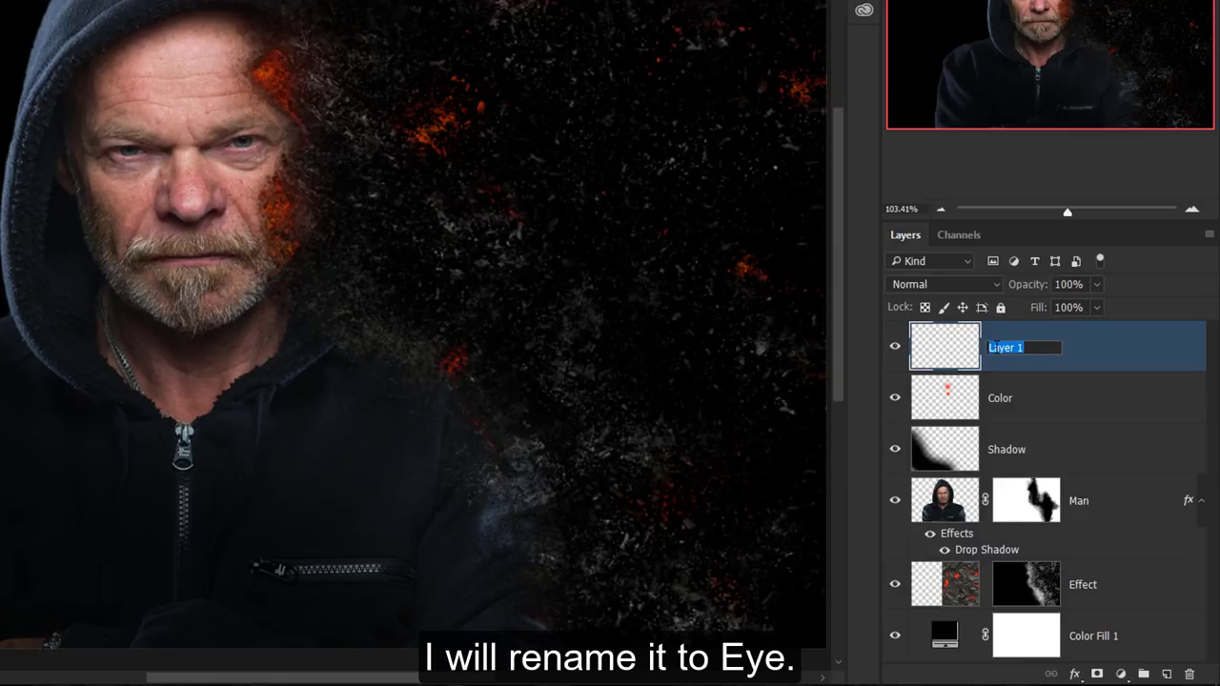
text(Eye)
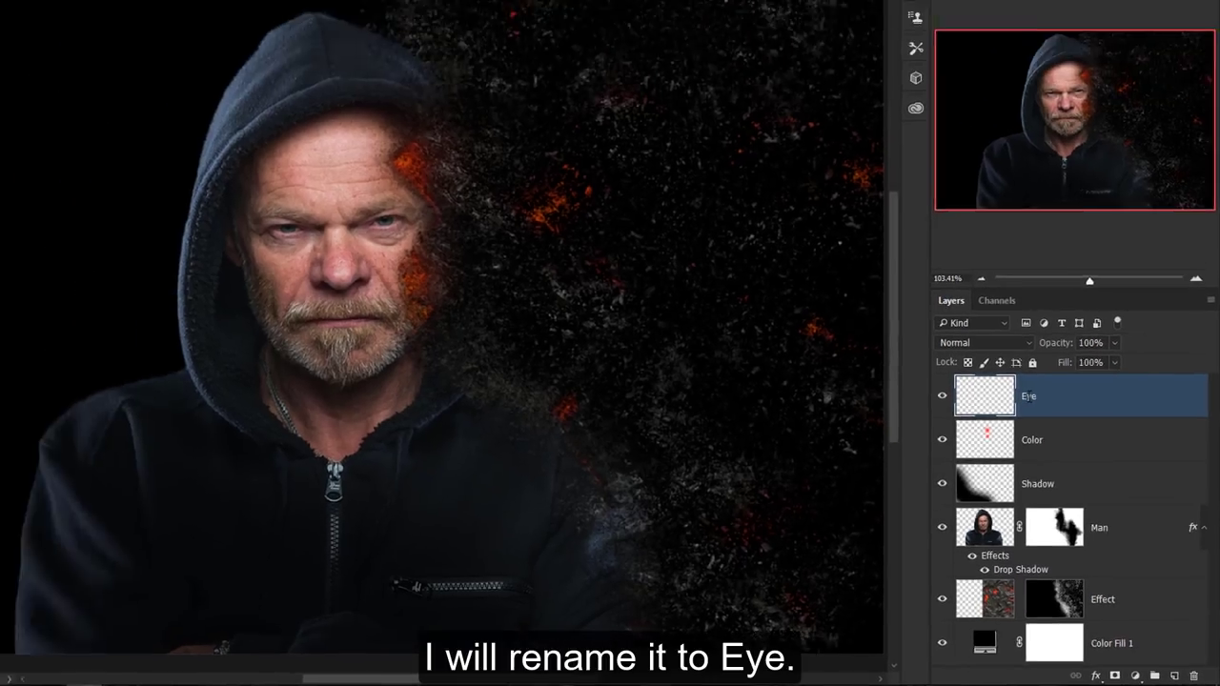
key(Return)
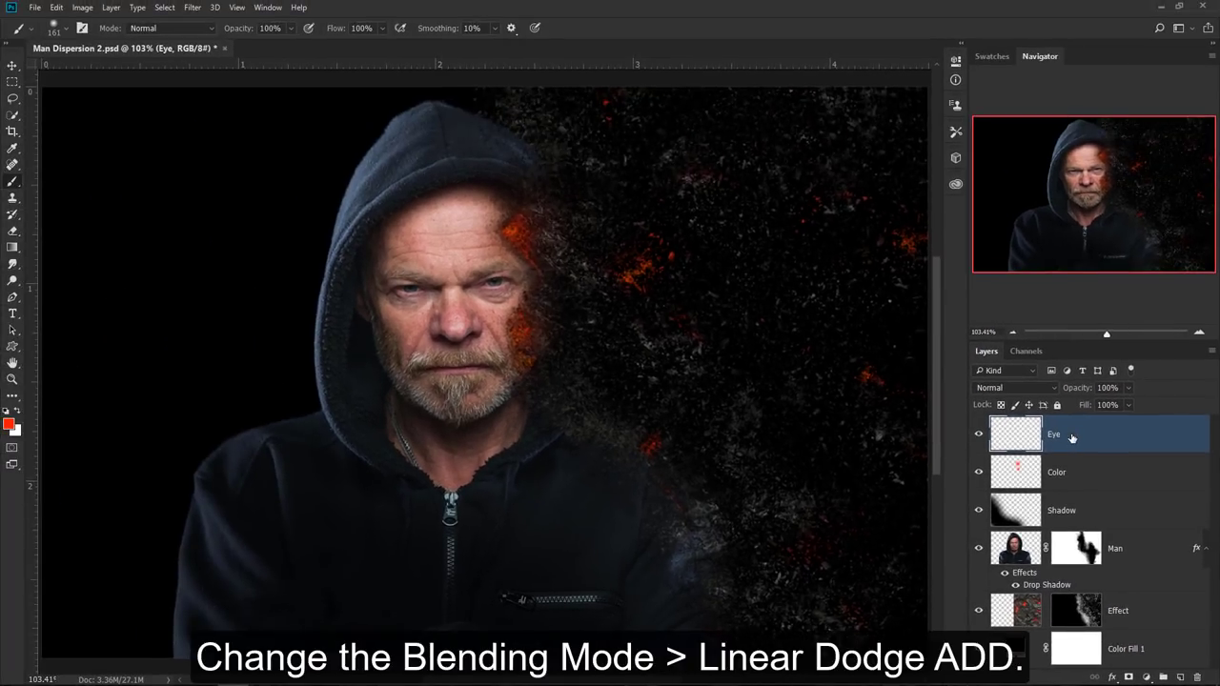
key(z)
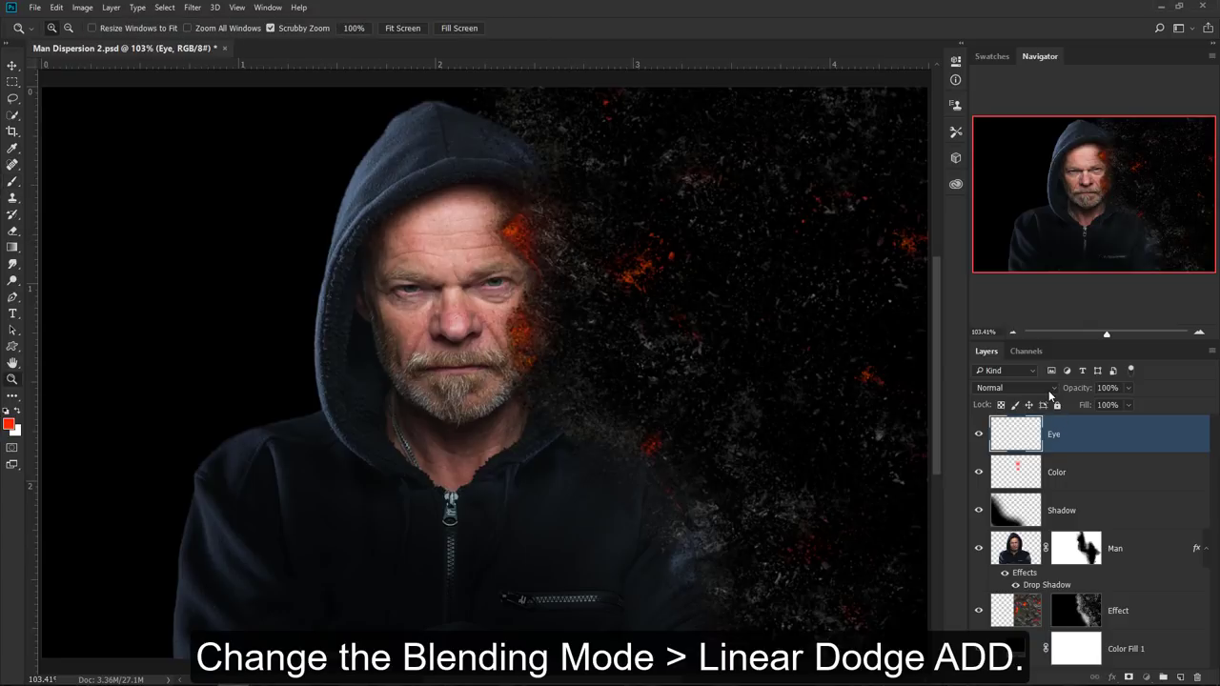
click(1050, 395)
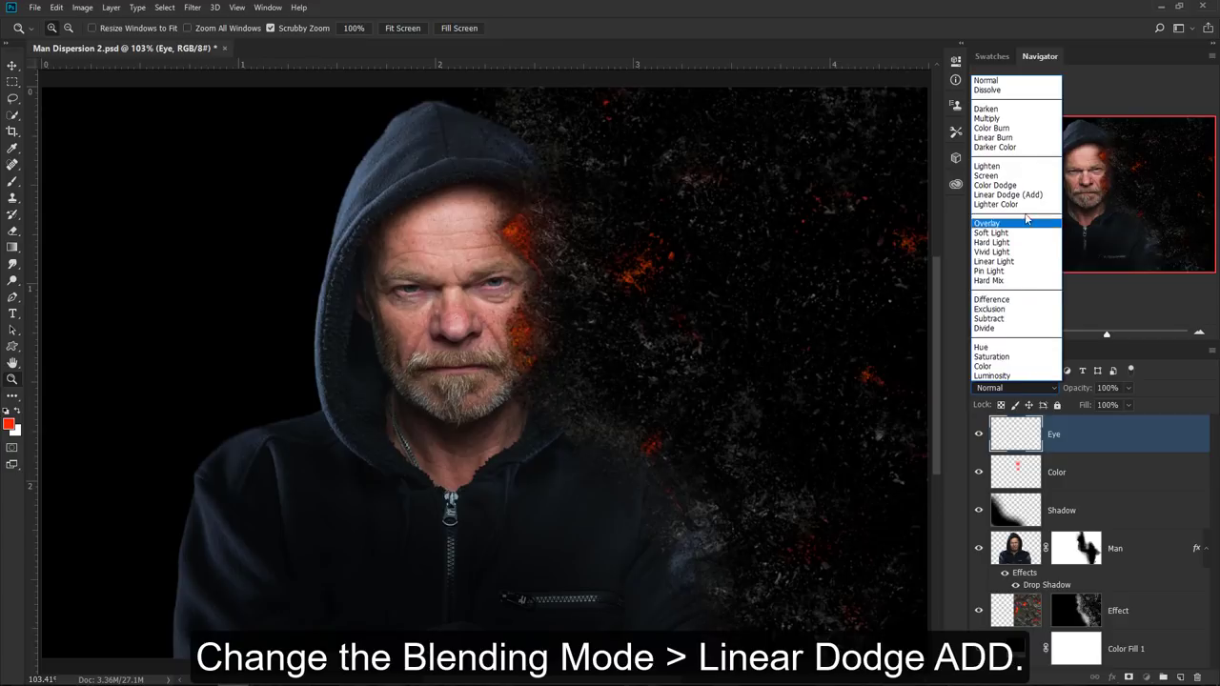
click(1024, 195)
- Zoom in and give the right eye an orange glow with a small brush, layer opacity 35%
click(441, 292)
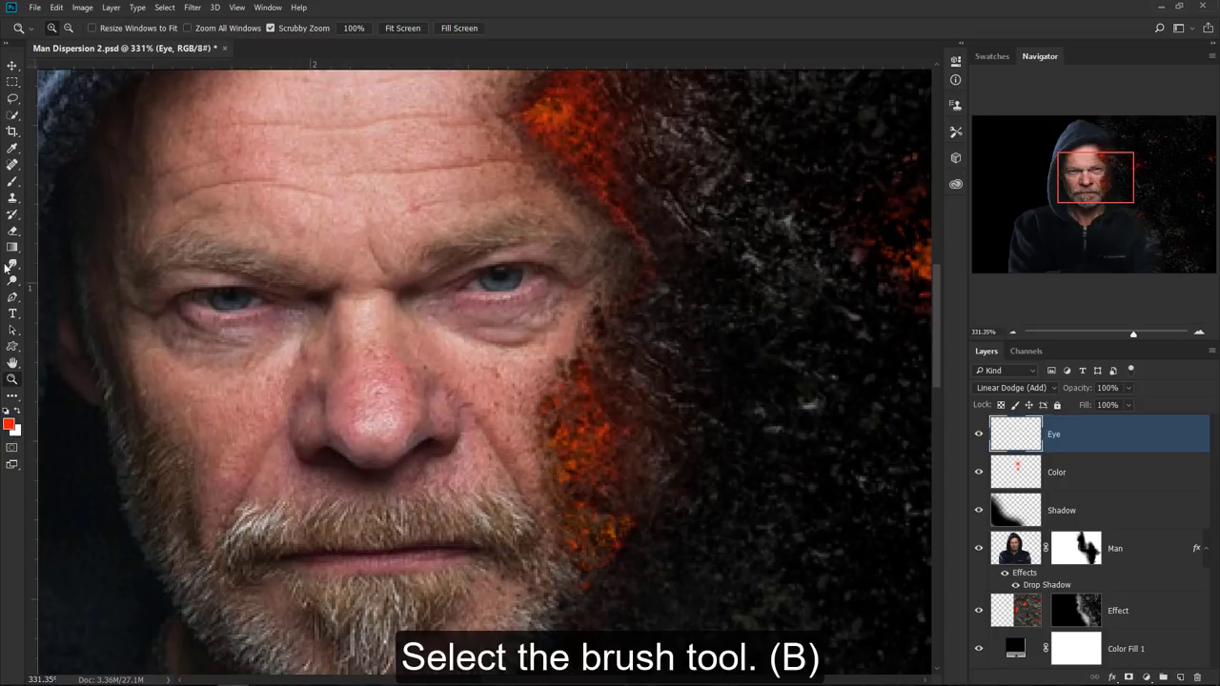
click(12, 183)
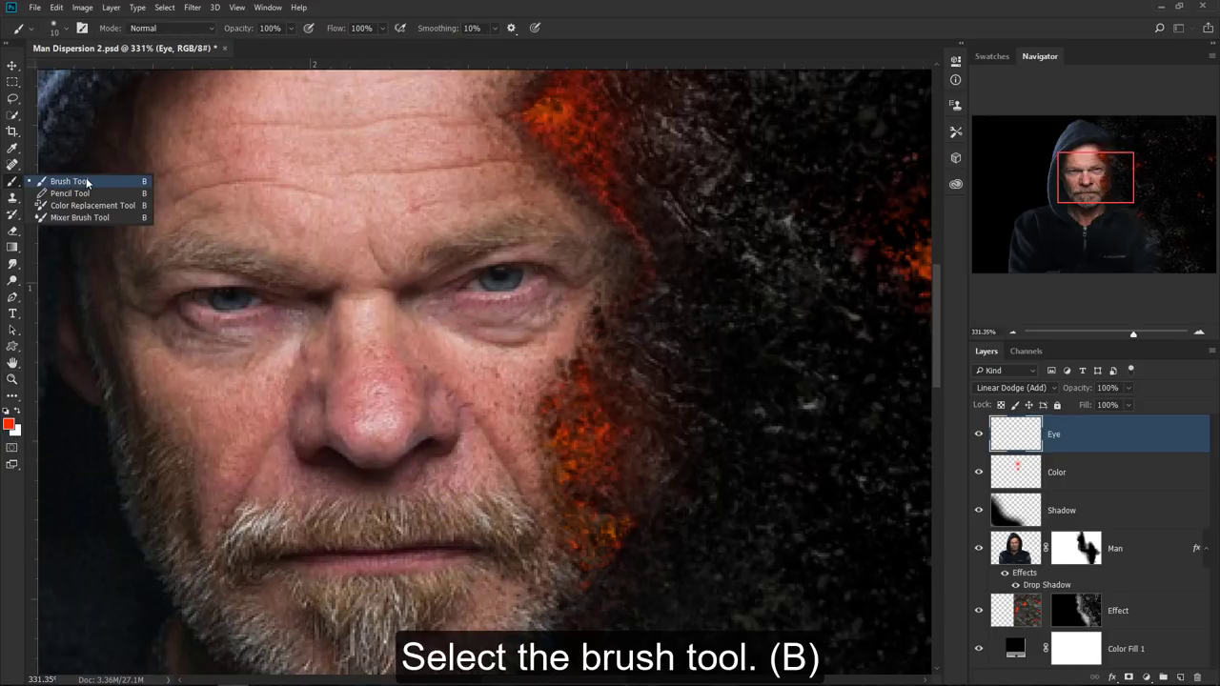
click(86, 181)
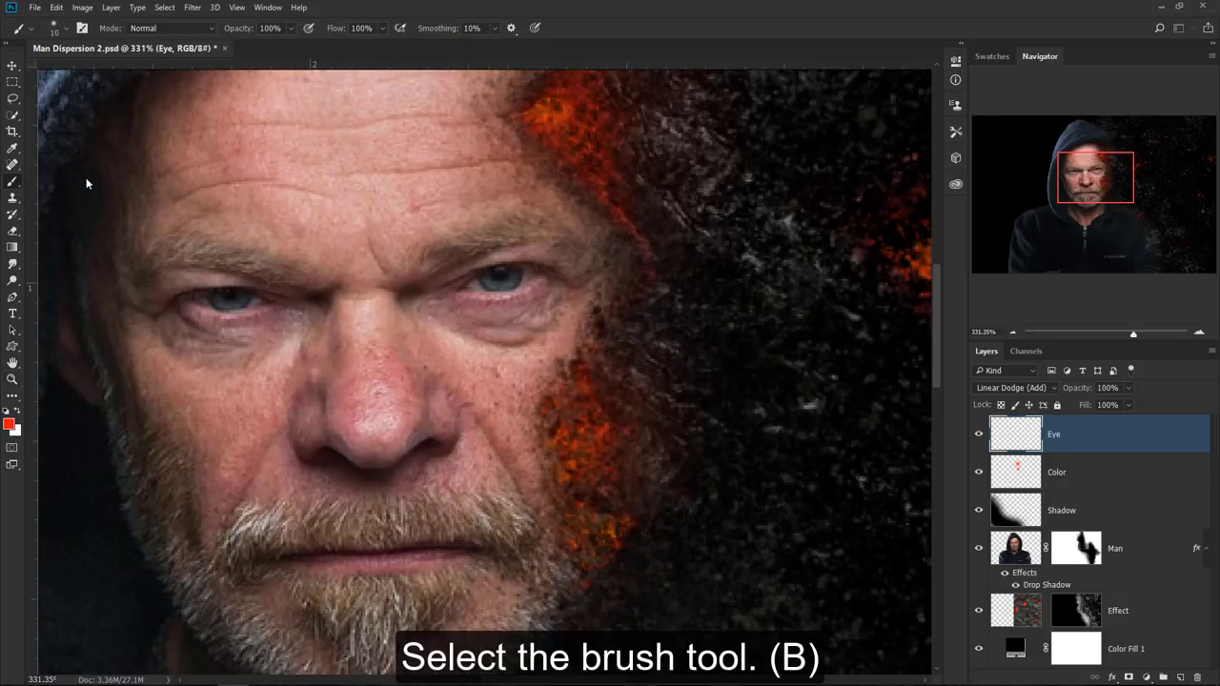
alt+right_click(489, 279)
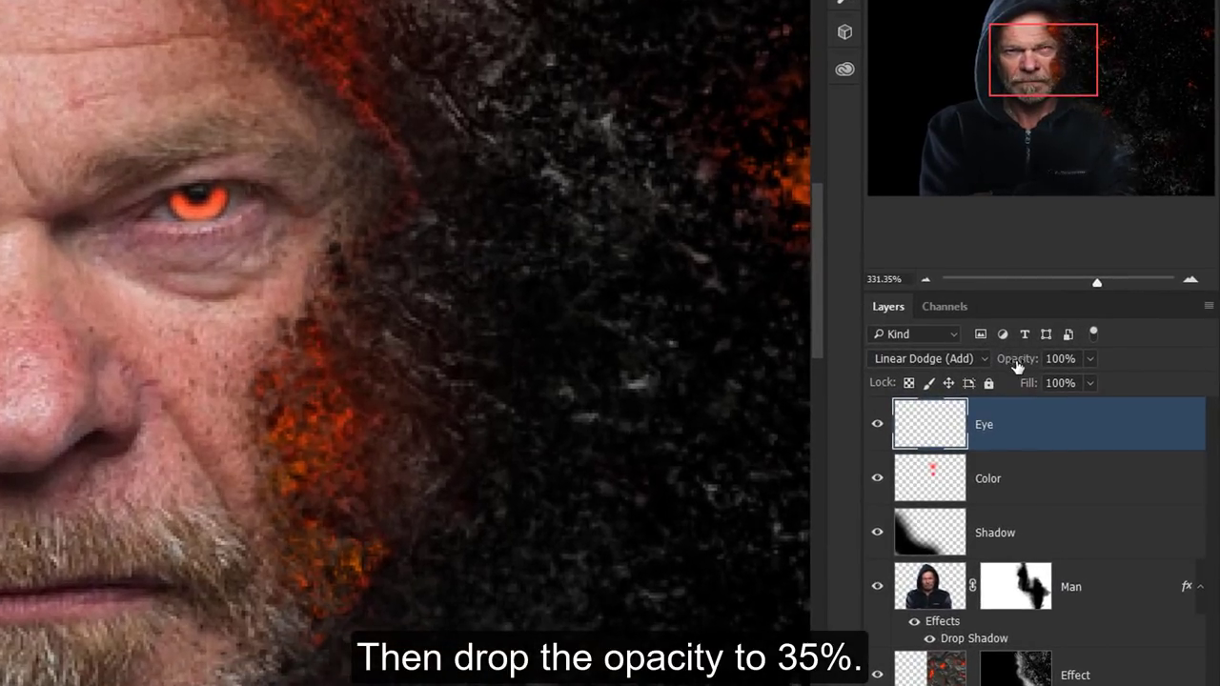
drag(1009, 358, 958, 362)
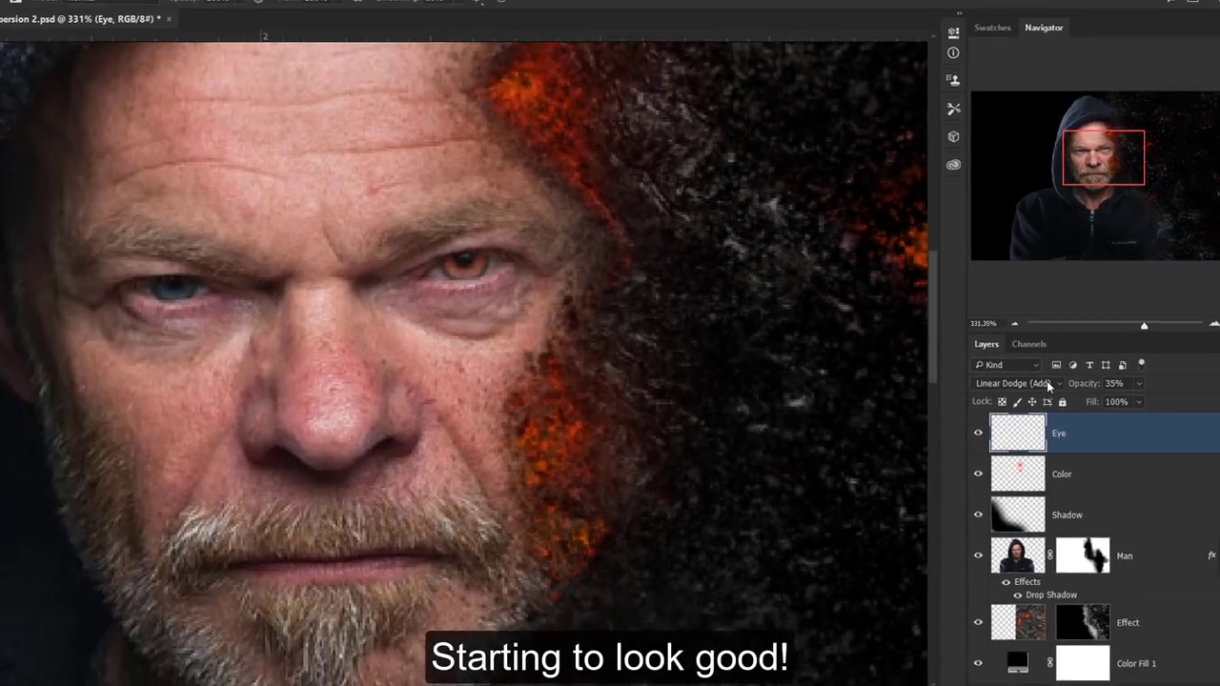
key(ctrl+0)
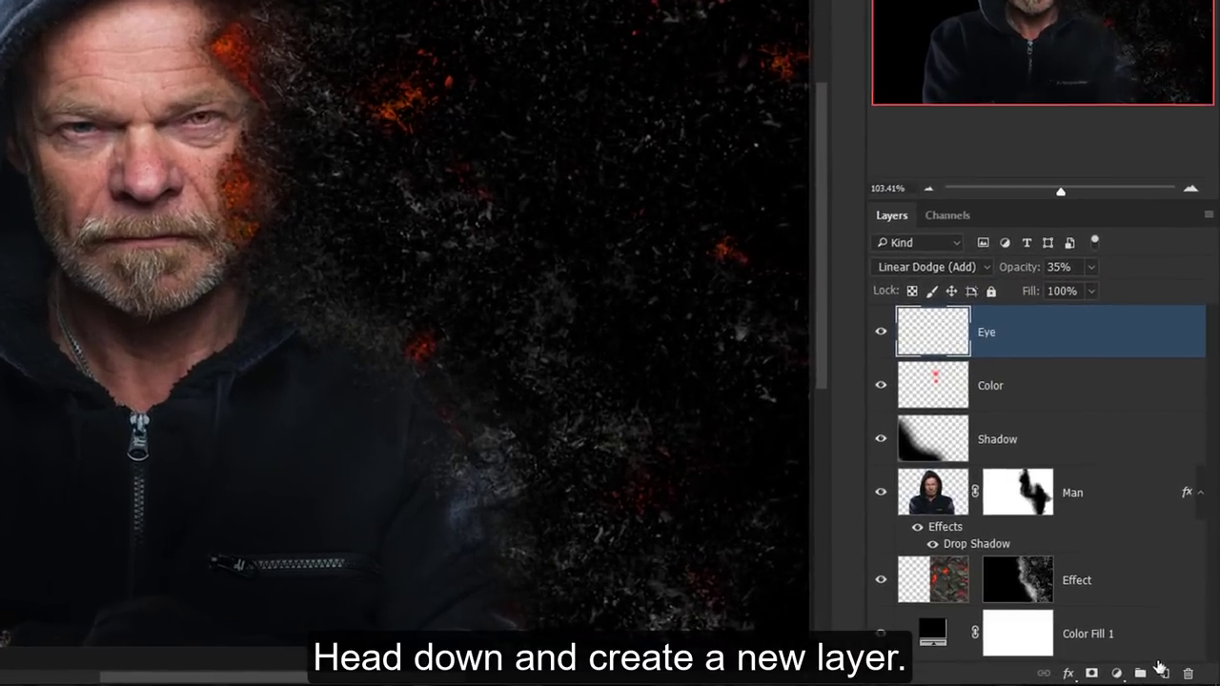
- Create a new empty layer above Eye named Clouds
click(1178, 675)
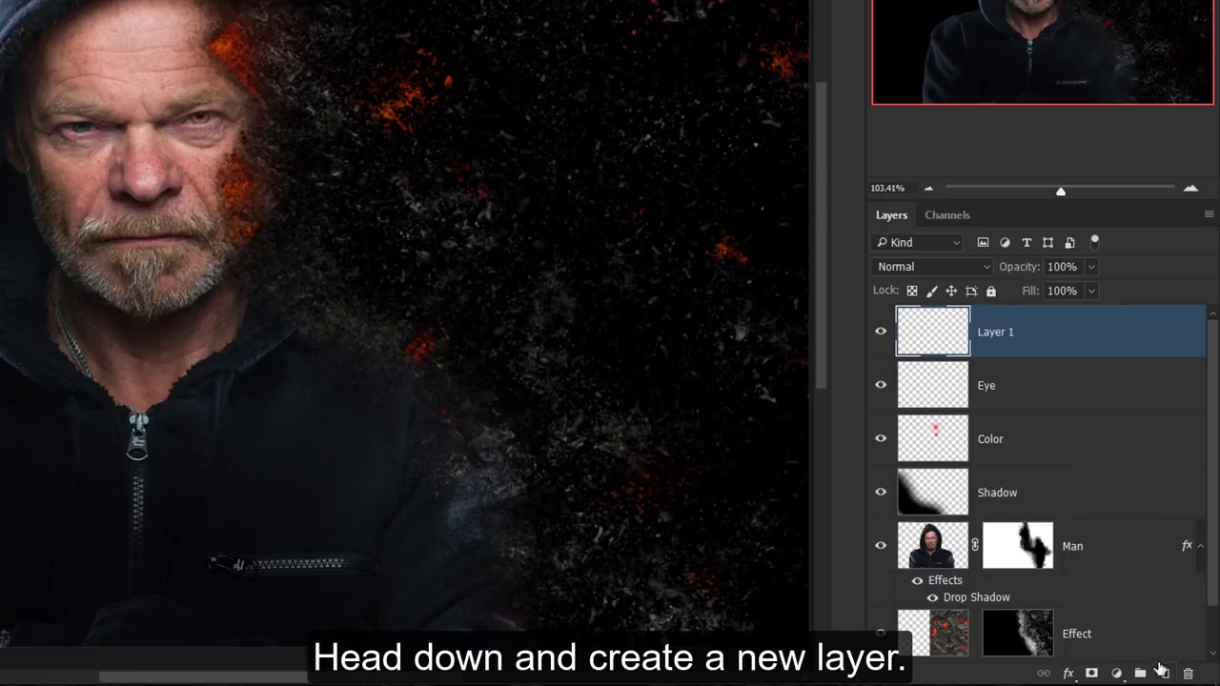
double_click(995, 332)
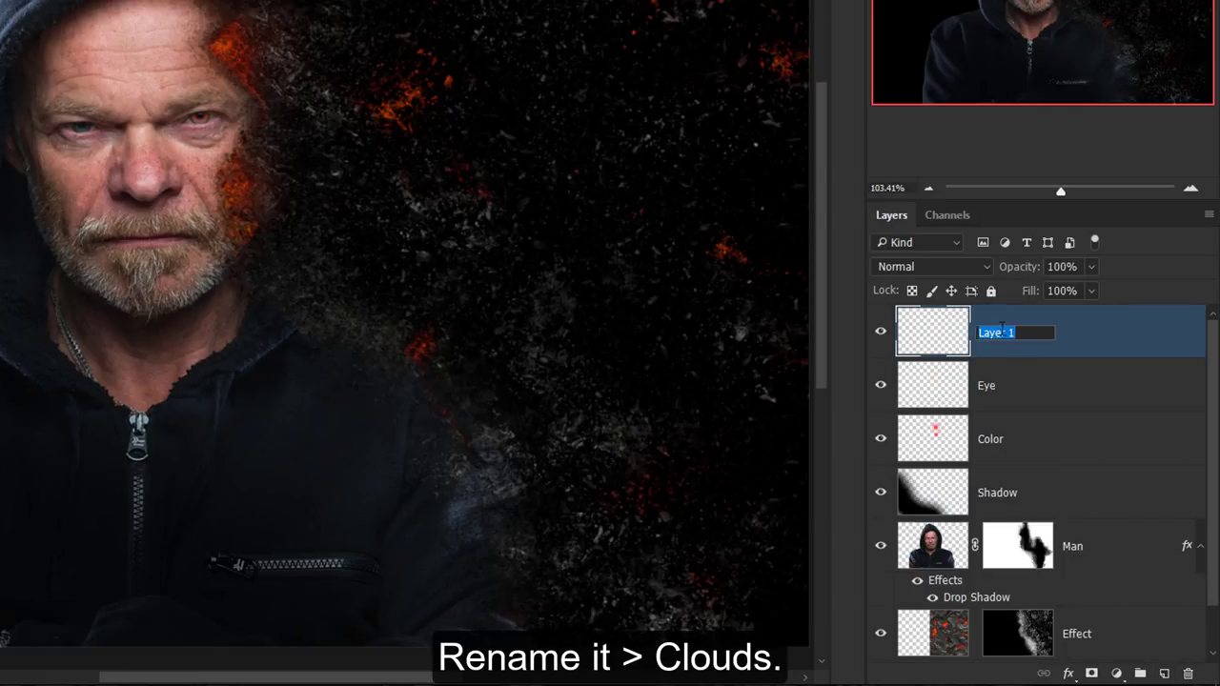
text(Clouds)
key(Return)
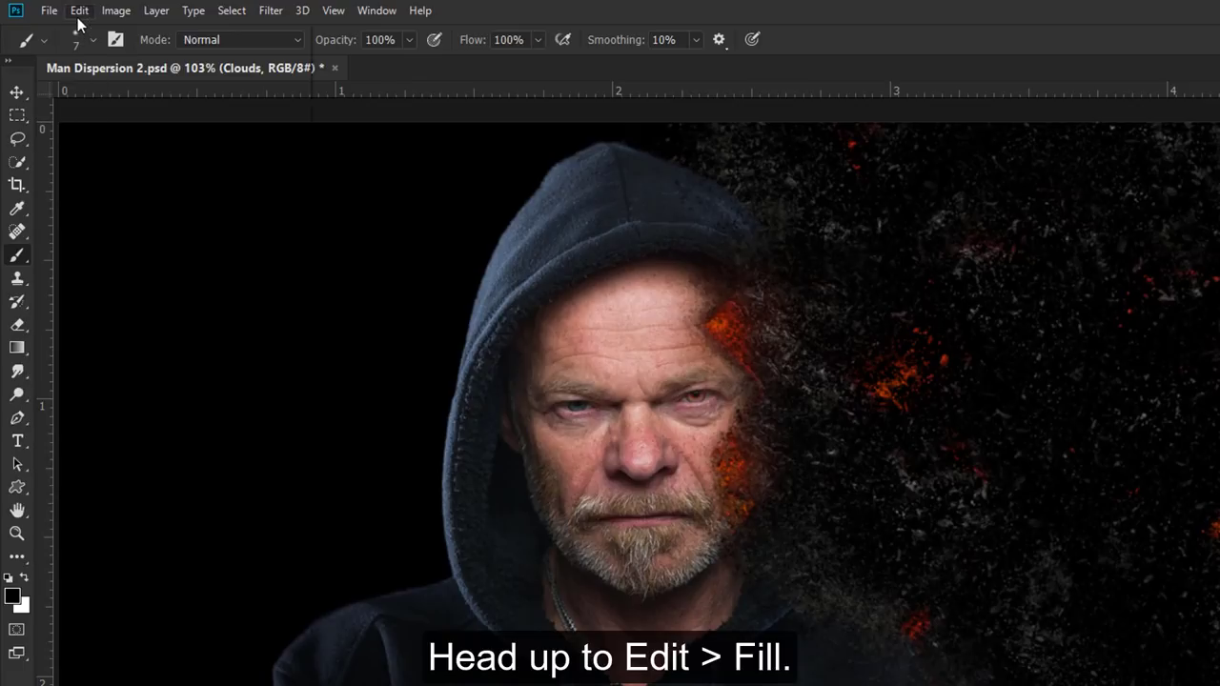
- Fill the Clouds layer with black and render Clouds over it
click(79, 11)
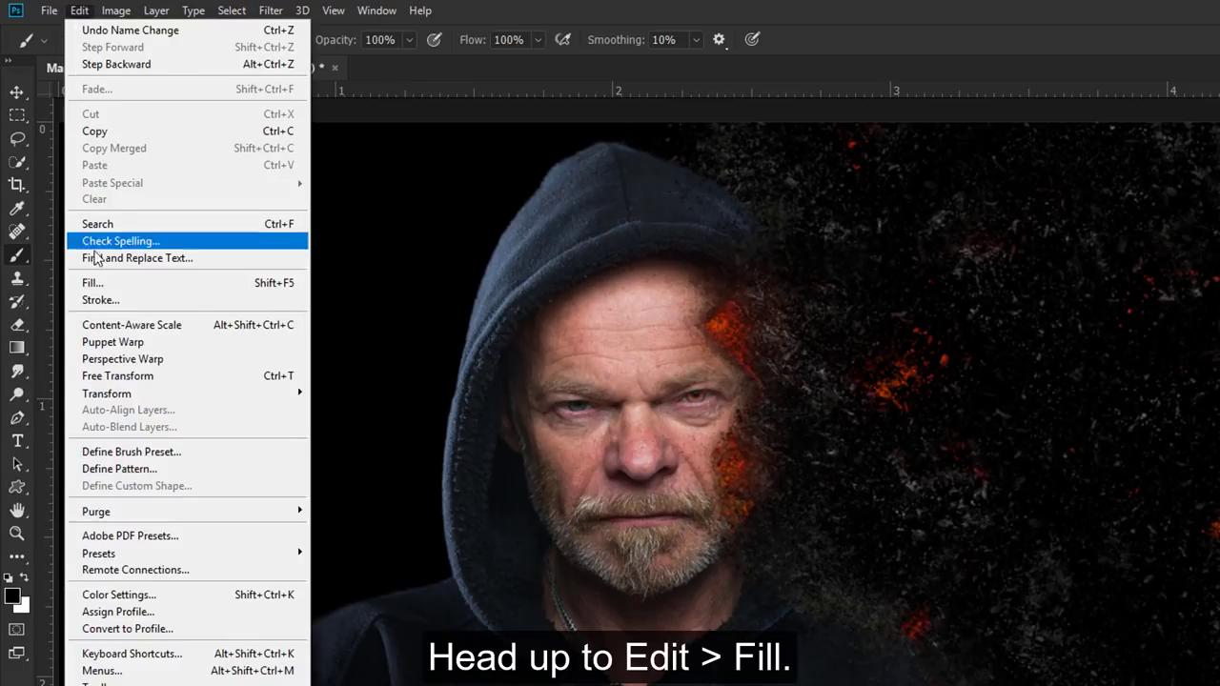
click(93, 283)
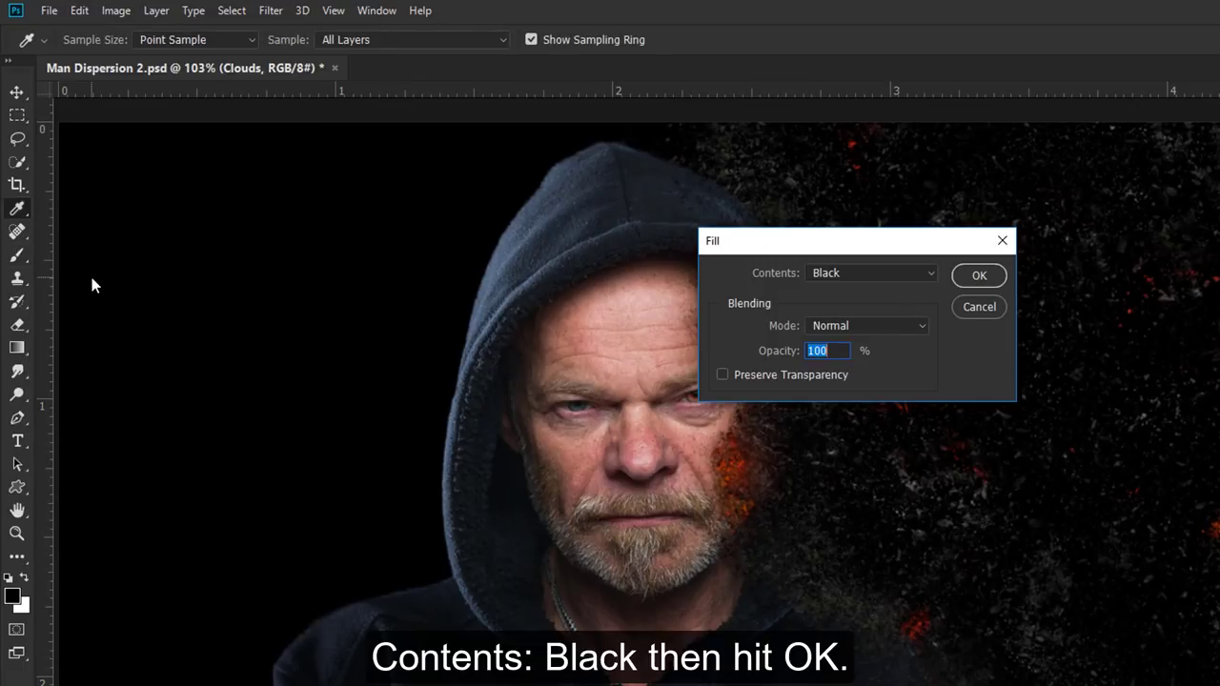
click(874, 274)
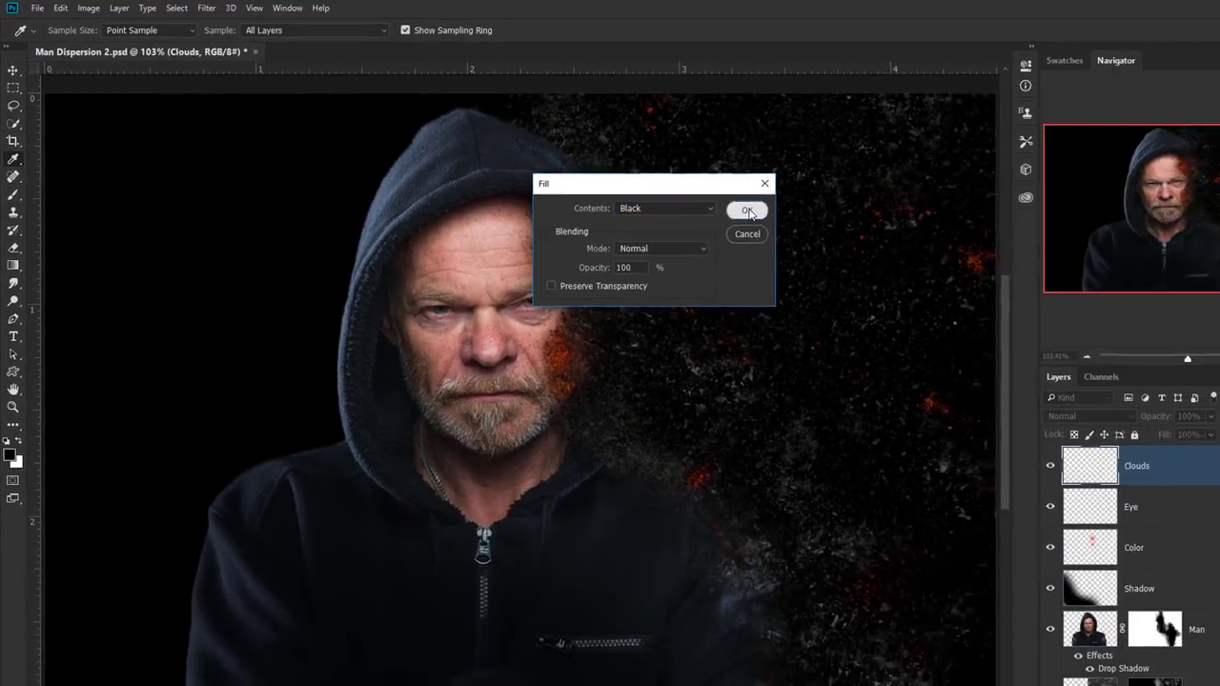
click(979, 275)
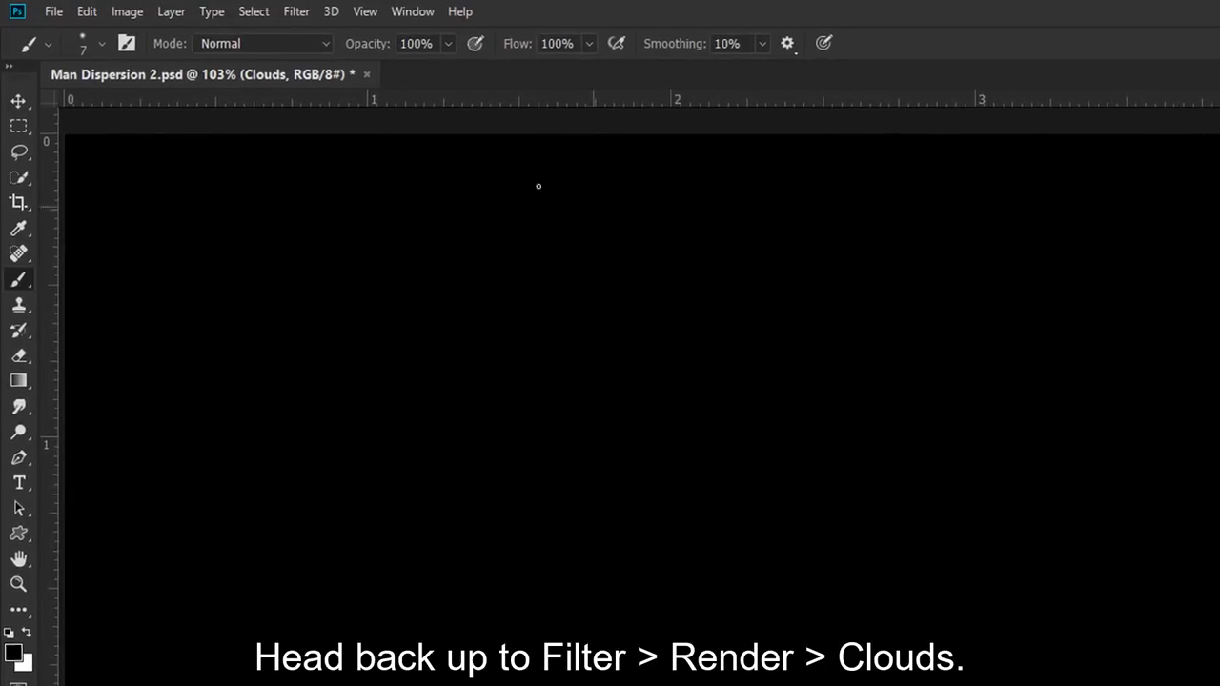
click(297, 13)
mouse_move(316, 321)
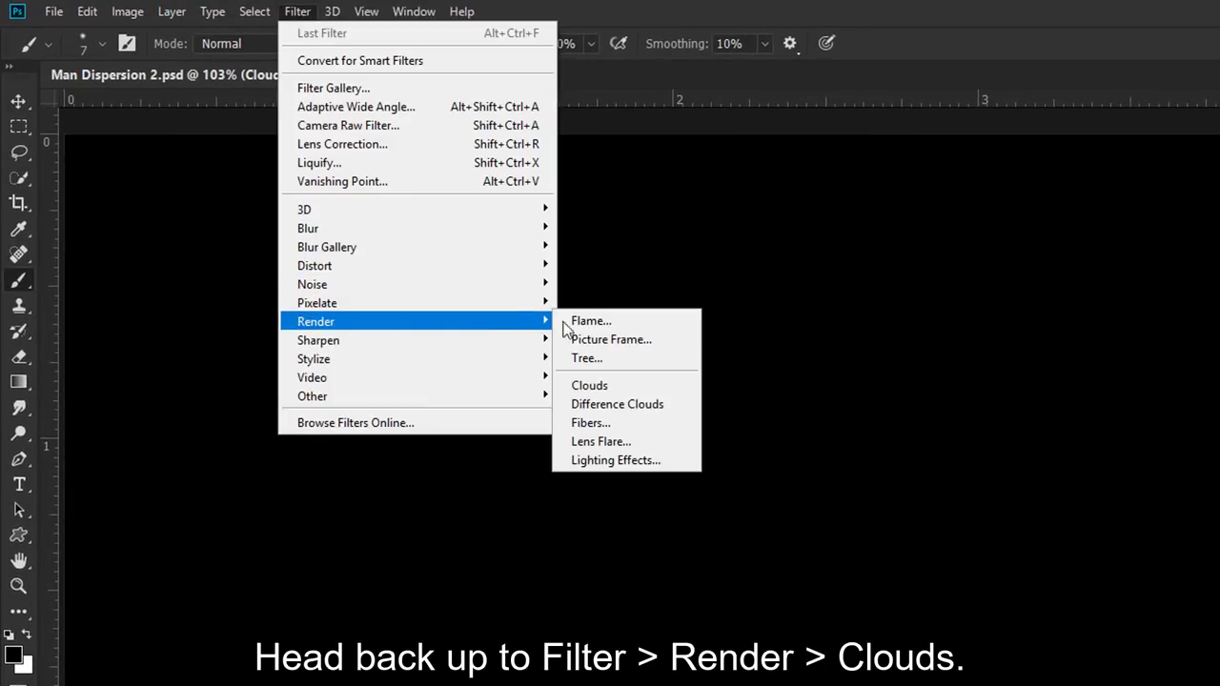
click(639, 387)
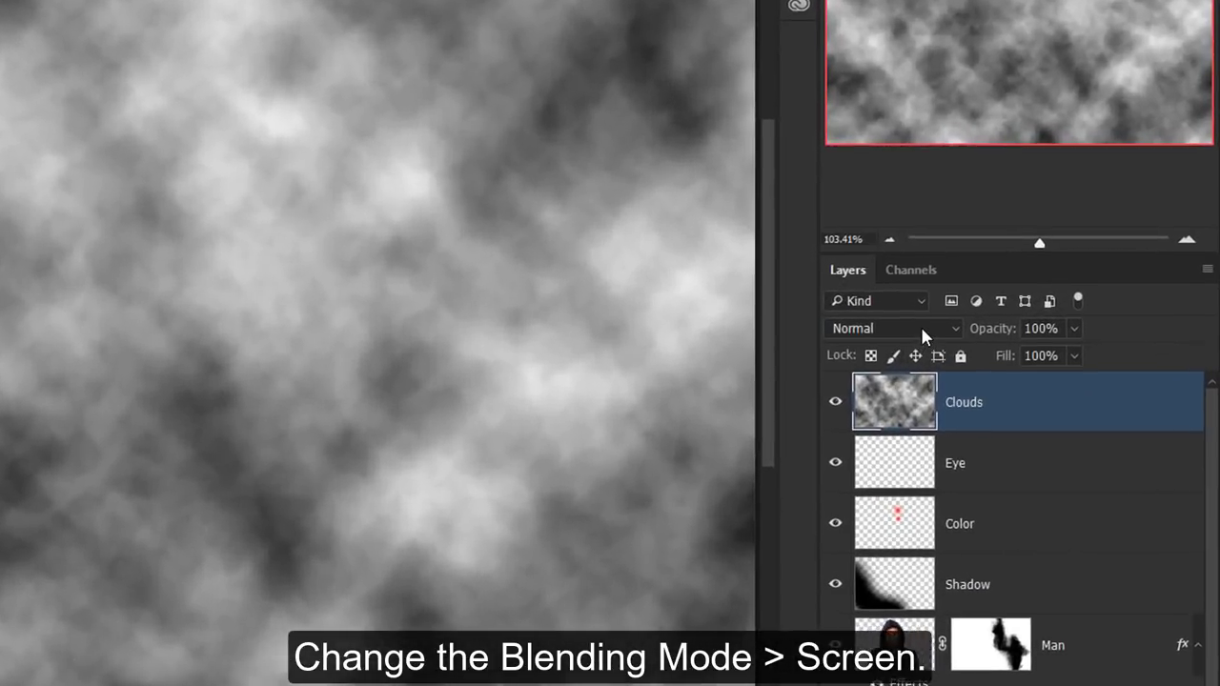
- Set the Clouds layer to Screen blending at 10% opacity
click(1032, 391)
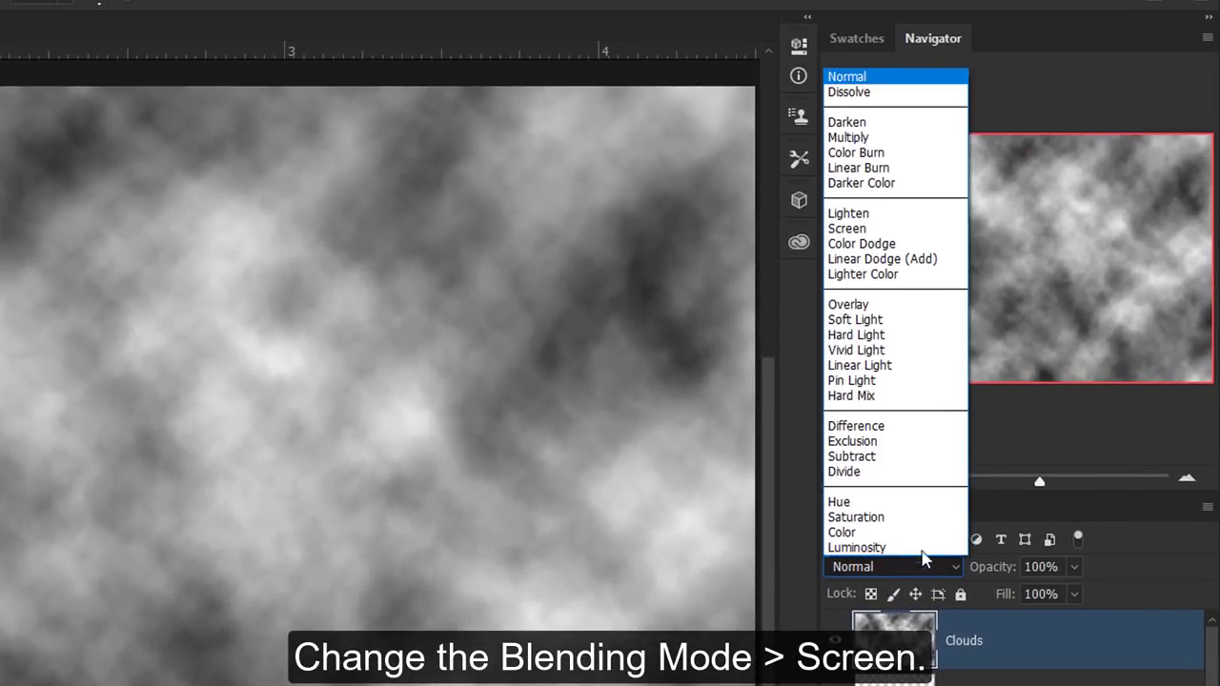
click(910, 234)
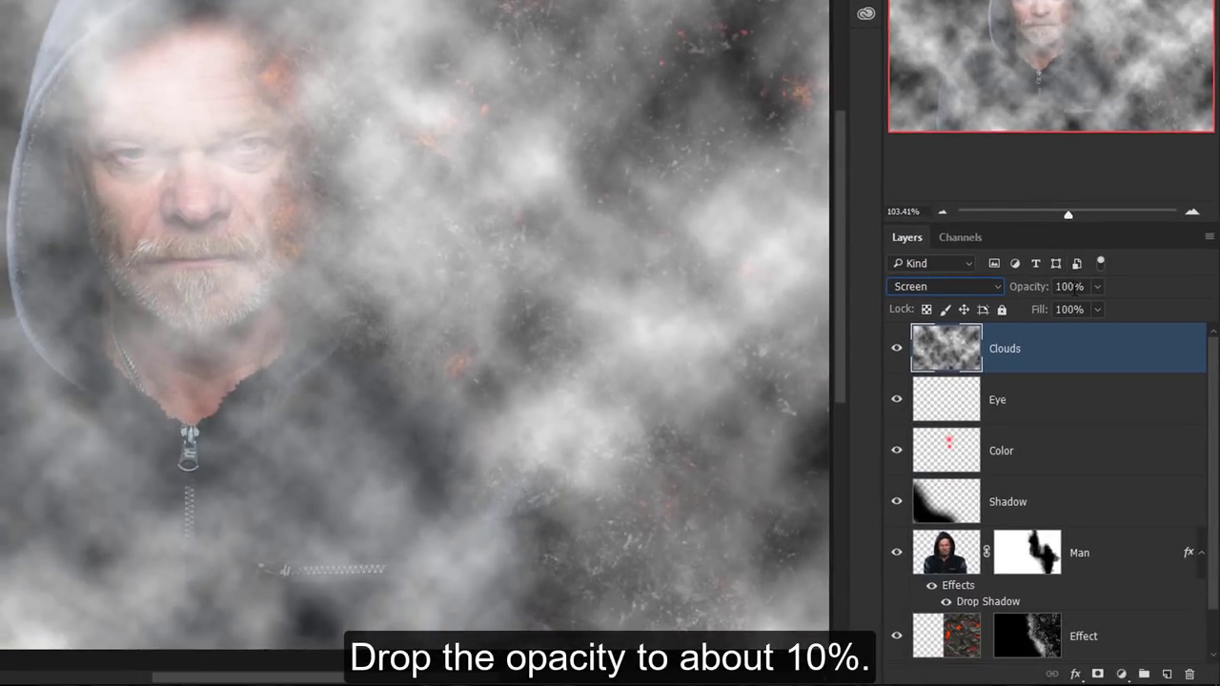
click(1073, 287)
text(10)
key(Return)
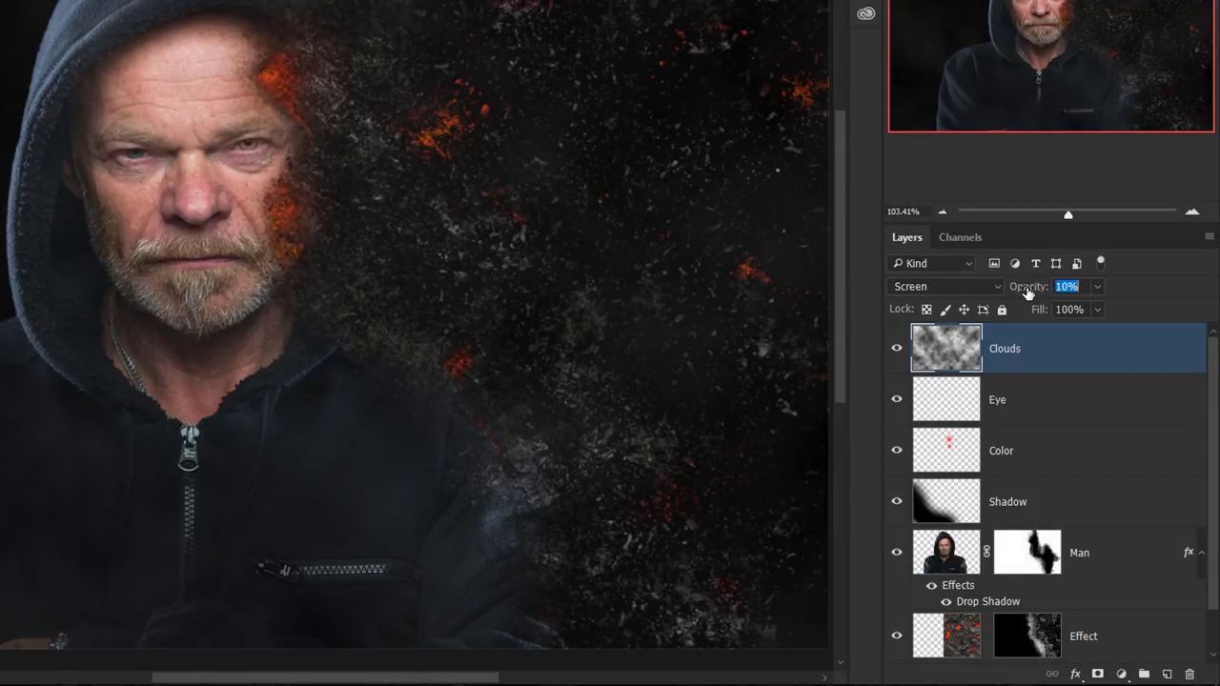
key(Return)
- Add a hide-all mask to Clouds and paint white Soft Round strokes to reveal clouds on the left
alt+click(1095, 674)
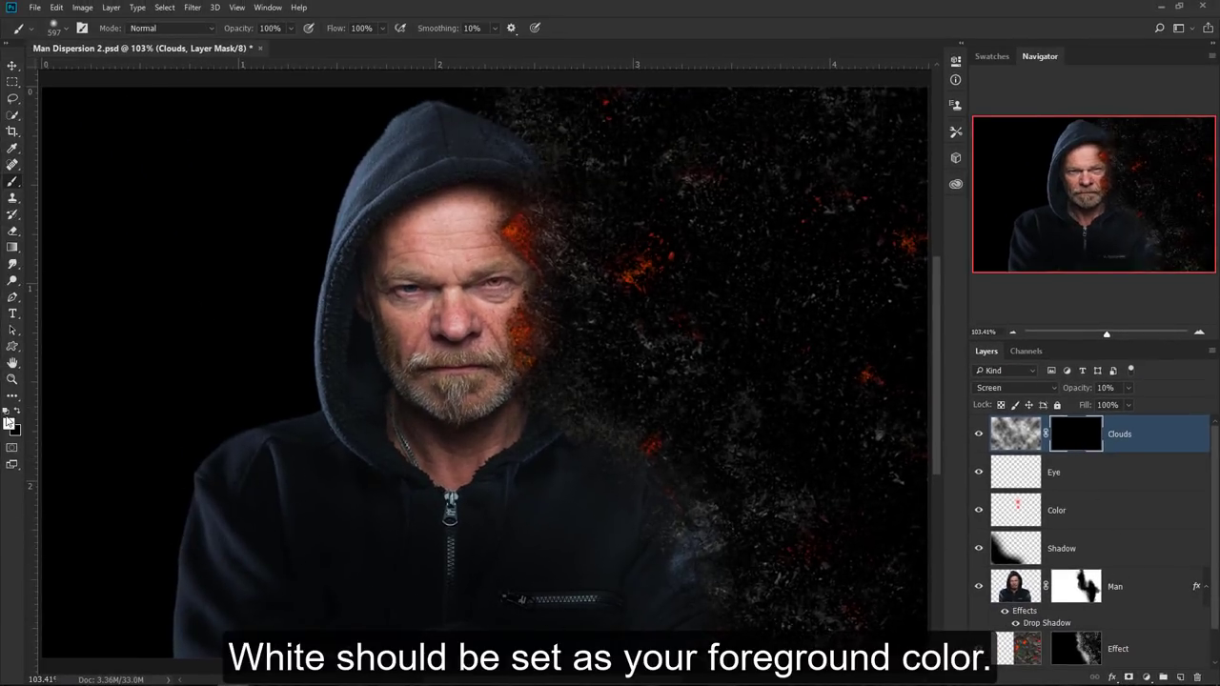
key(x)
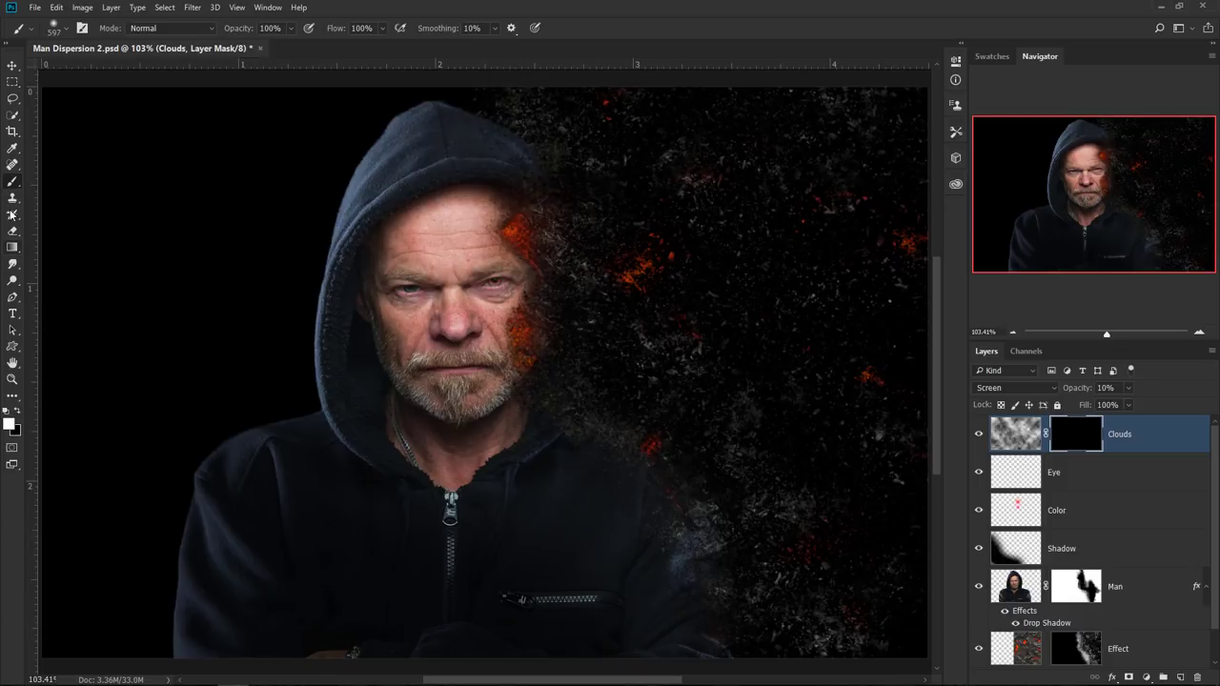
key(b)
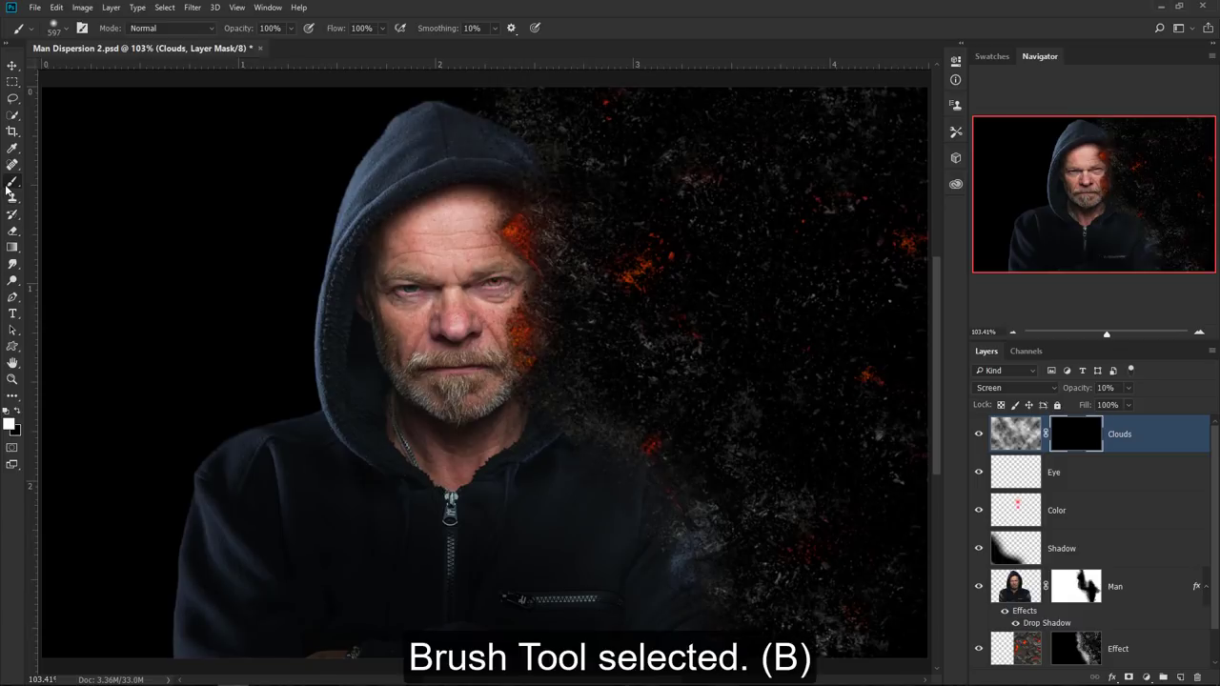
click(63, 32)
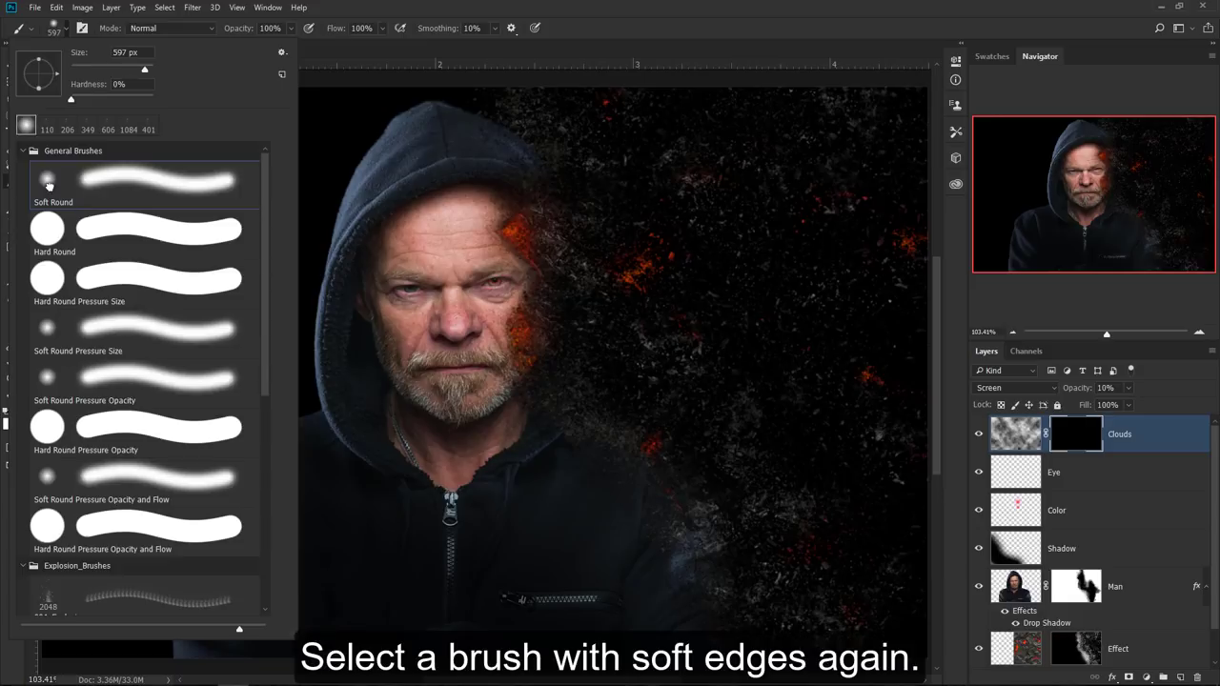
double_click(47, 186)
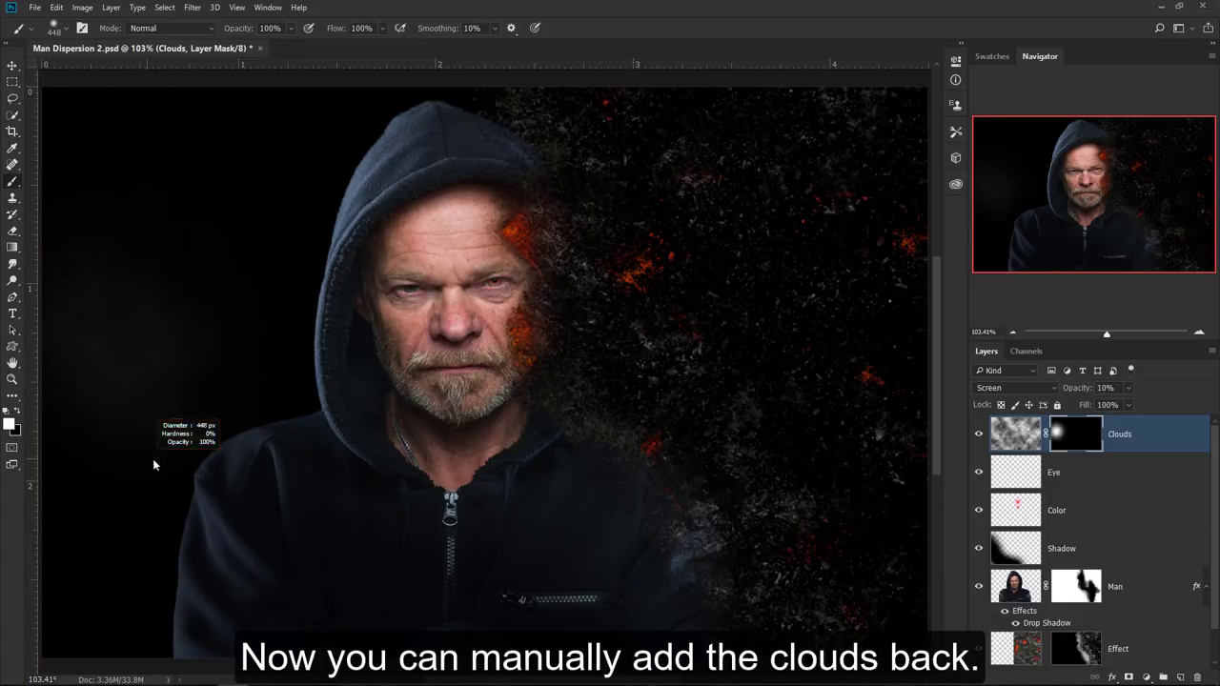
mouse_move(163, 362)
mouse_down()
mouse_move(141, 371)
mouse_move(336, 617)
mouse_move(449, 572)
mouse_move(609, 624)
mouse_move(387, 544)
mouse_move(544, 517)
mouse_move(458, 428)
mouse_move(176, 474)
mouse_up()
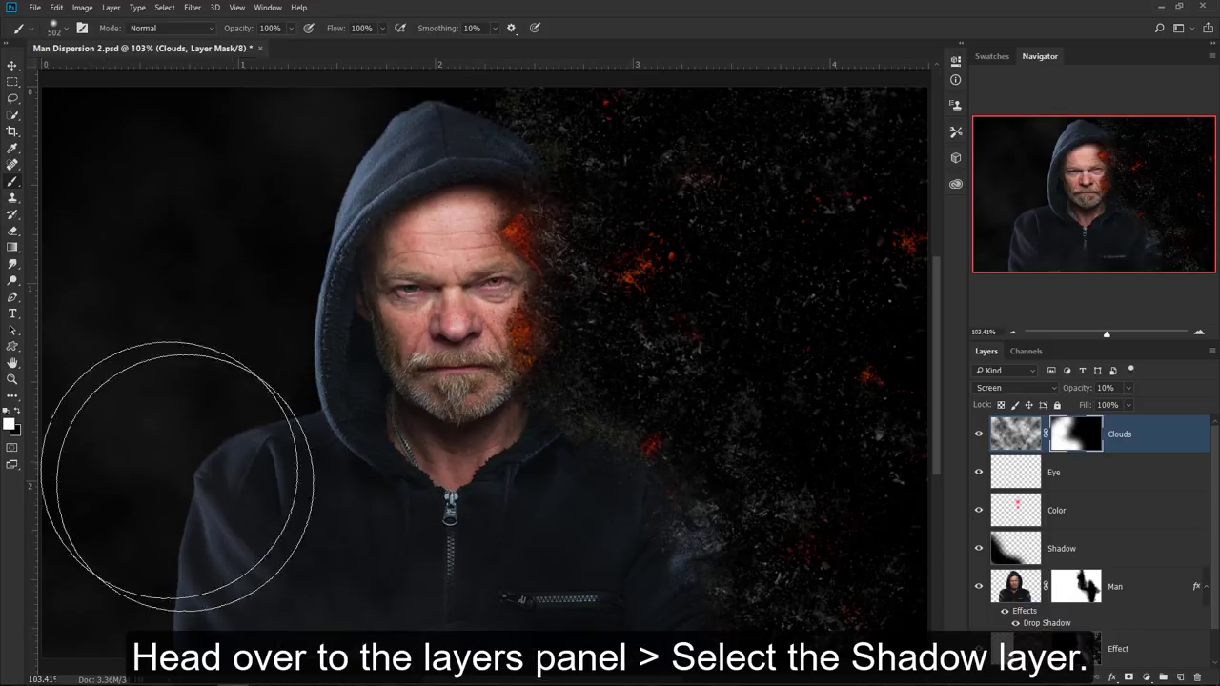
- Scrub the Shadow layer's opacity to 100%, then reselect Clouds with the Move tool
click(1093, 548)
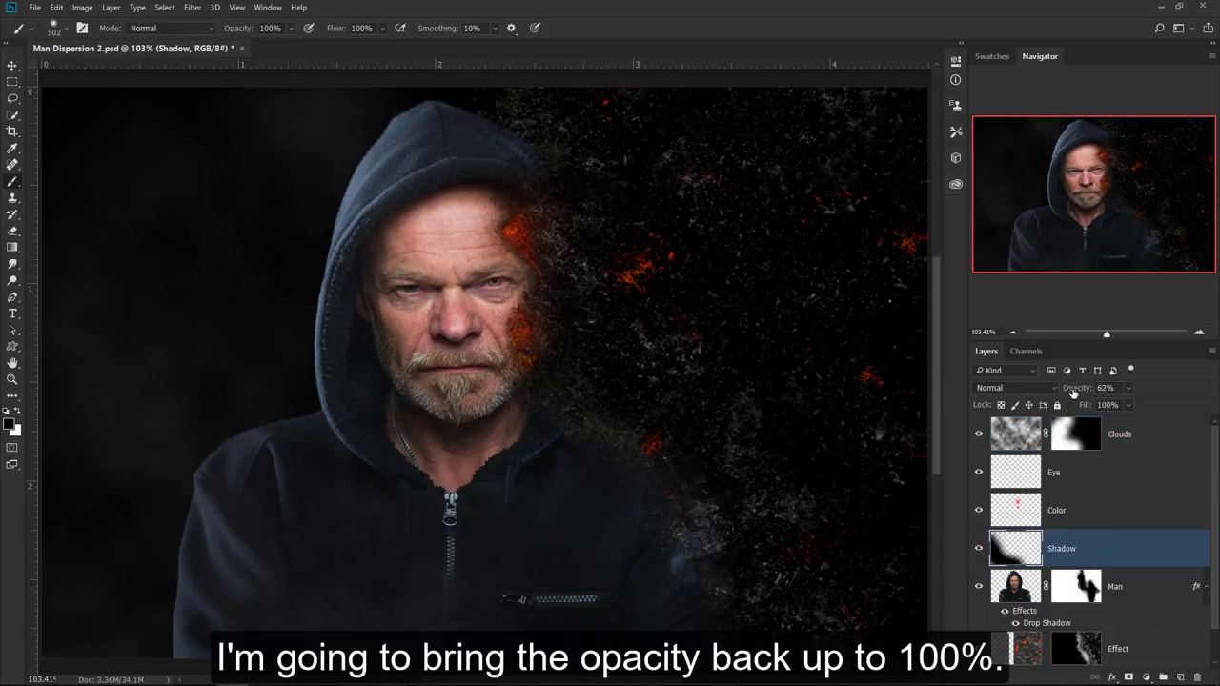
drag(1071, 392, 1119, 396)
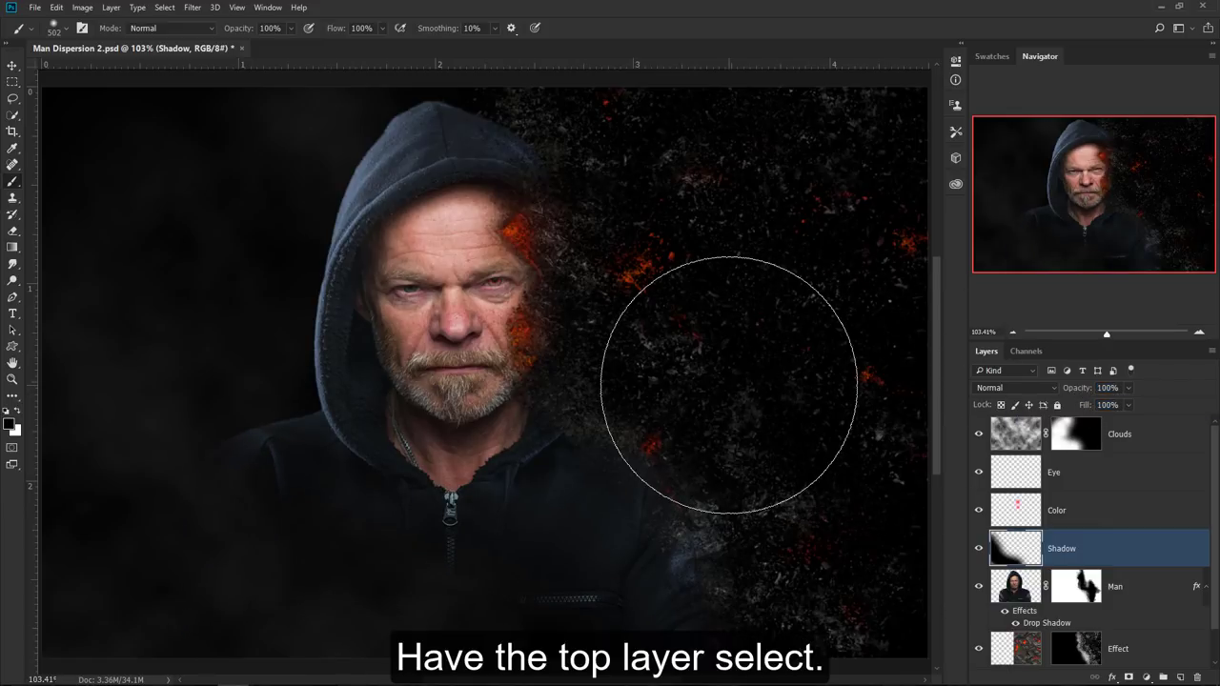
key(v)
click(1167, 435)
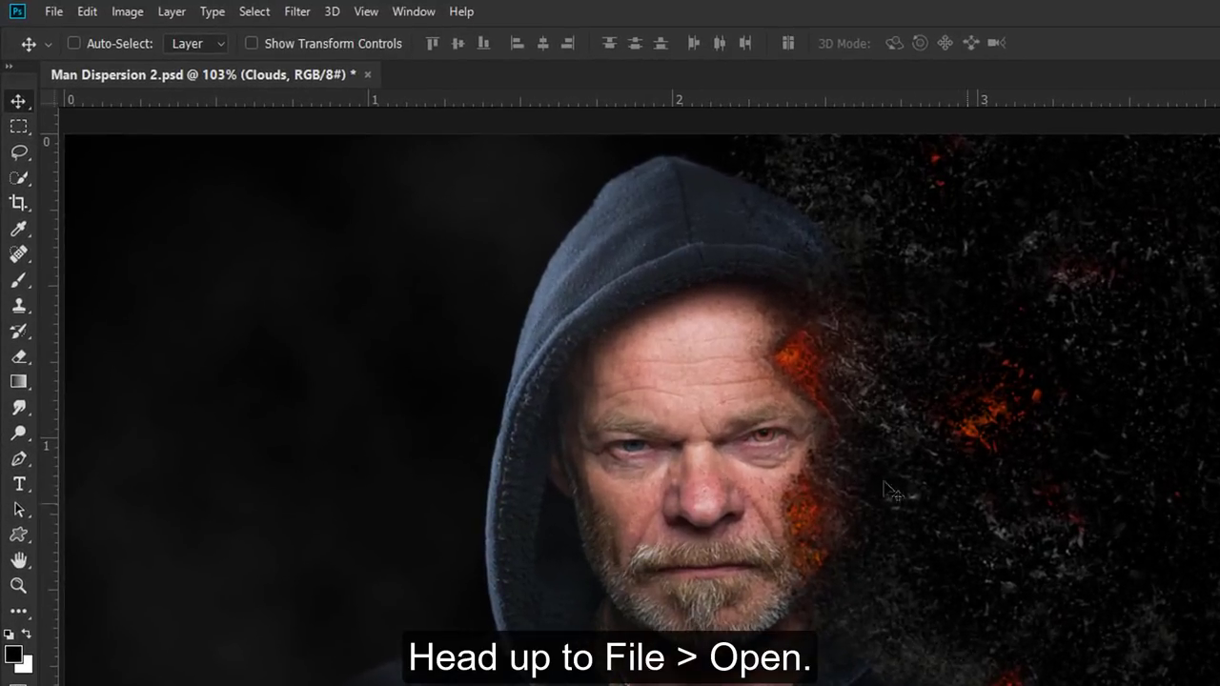
- Open Particles.png and drag it onto the Man Dispersion document as a top layer
click(53, 11)
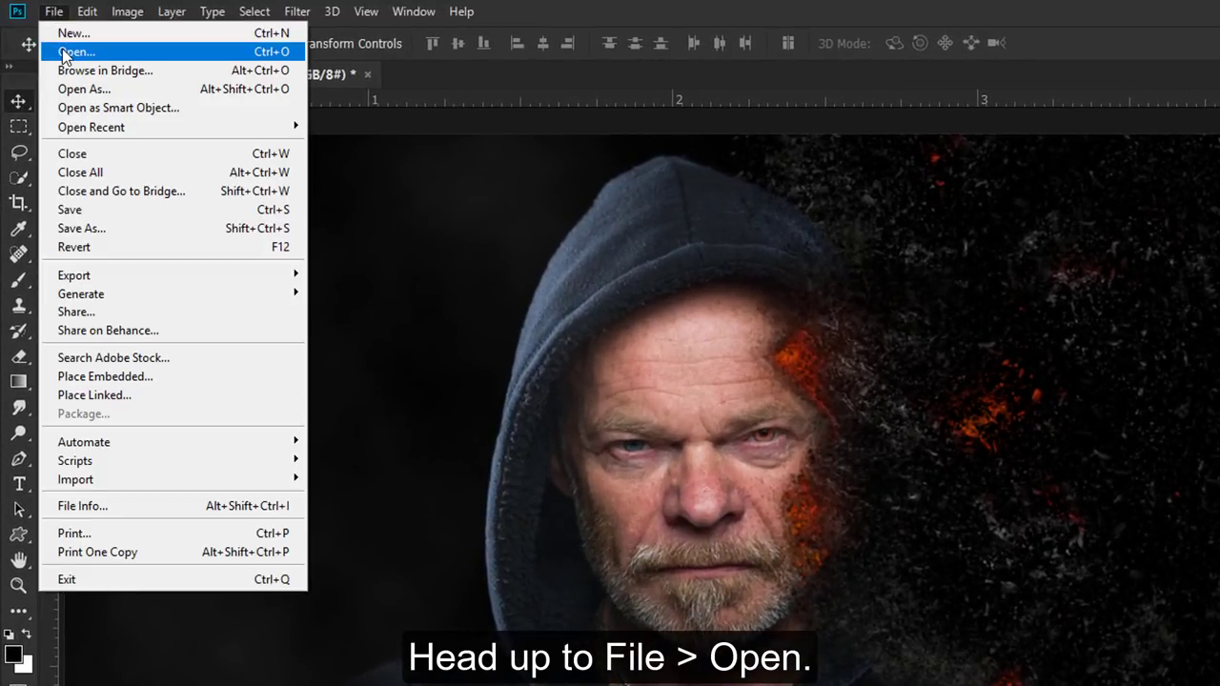
click(64, 52)
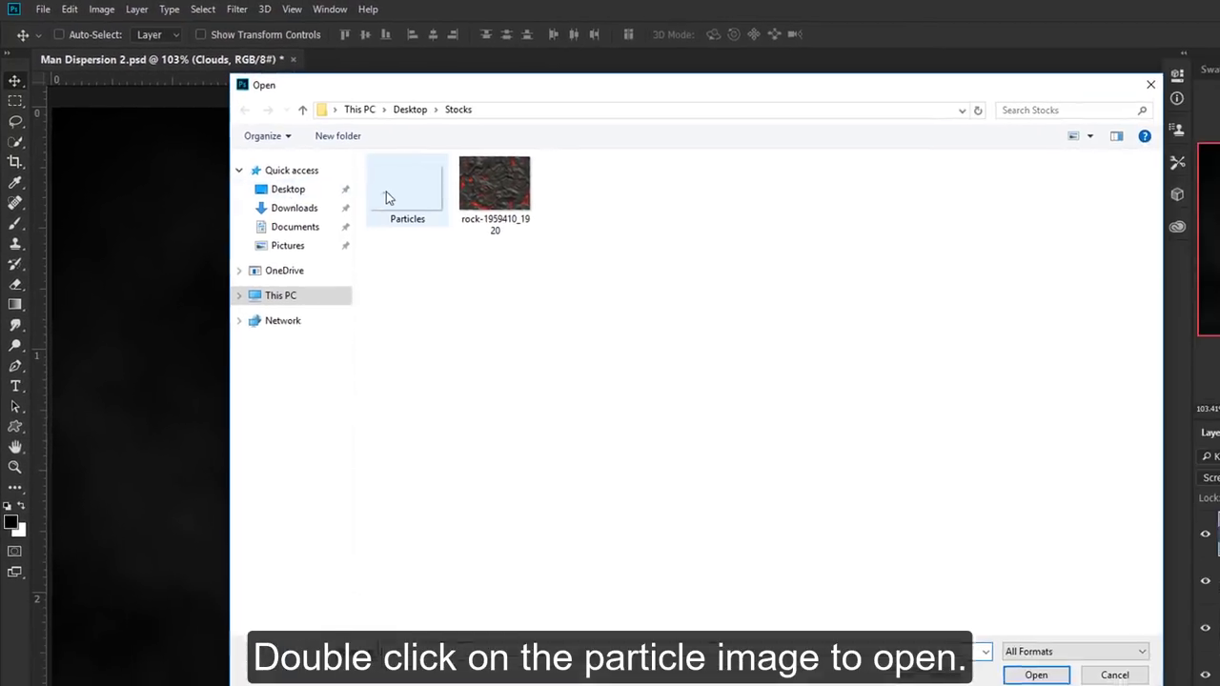
double_click(386, 192)
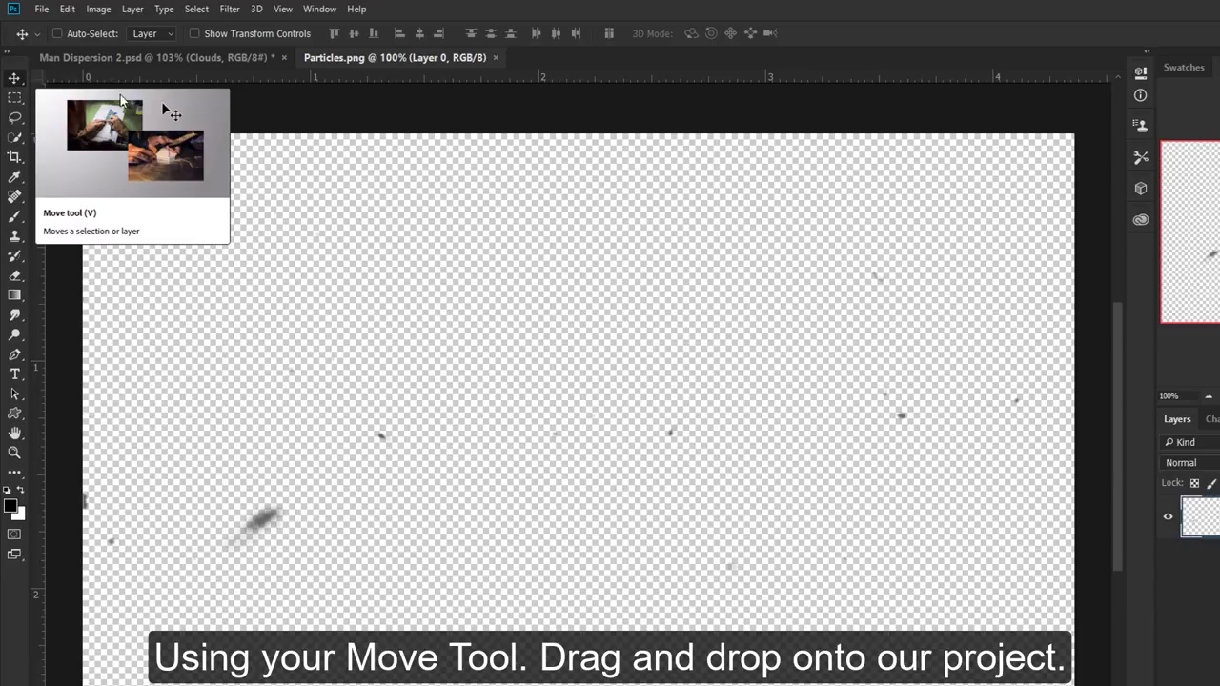
drag(314, 233, 388, 338)
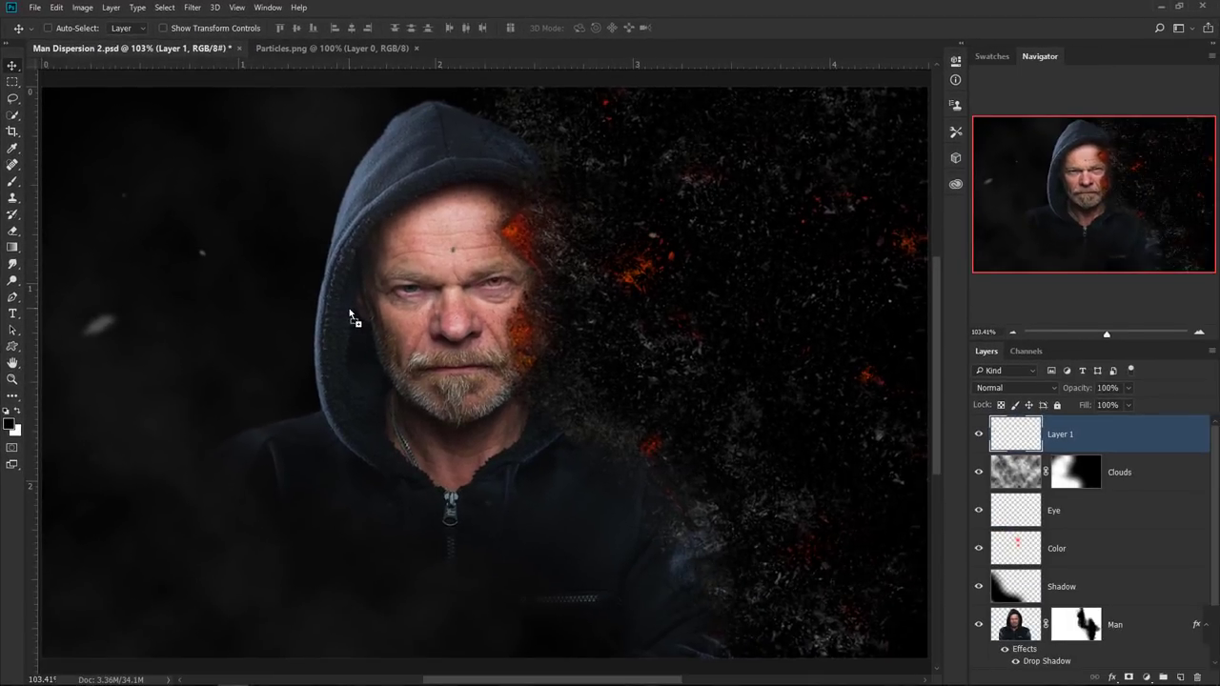
drag(353, 318, 425, 303)
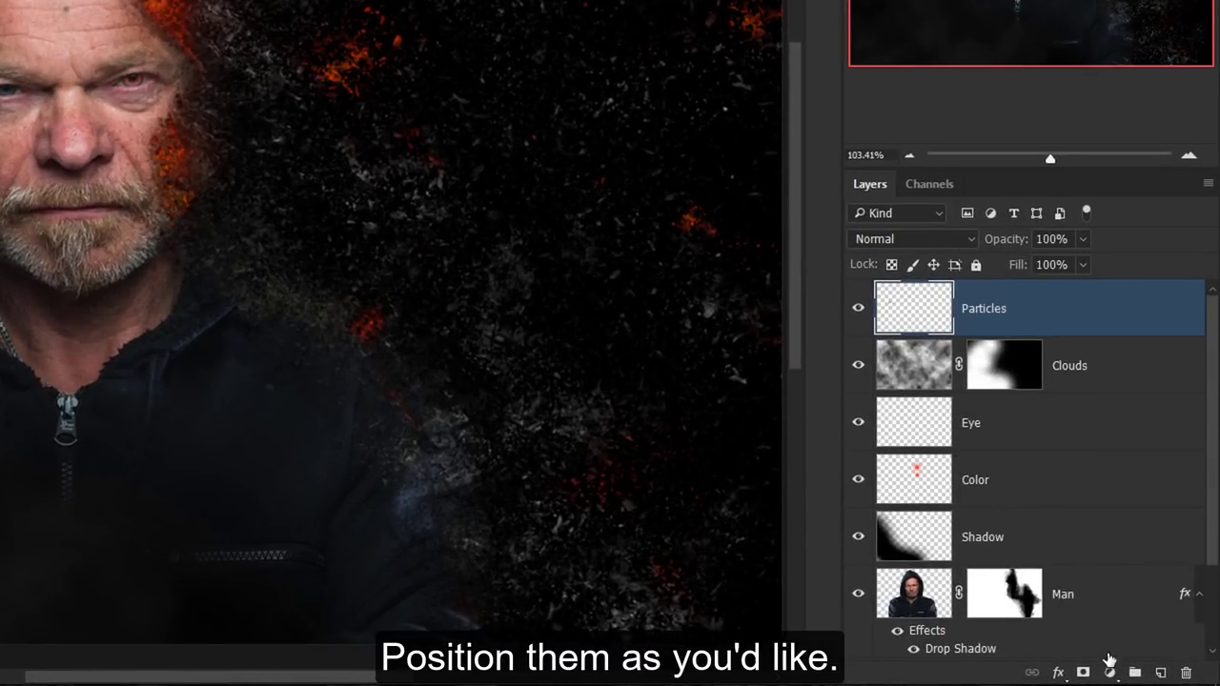
- Add a Gradient Map adjustment layer using the purple-to-blue gradient preset
click(1109, 673)
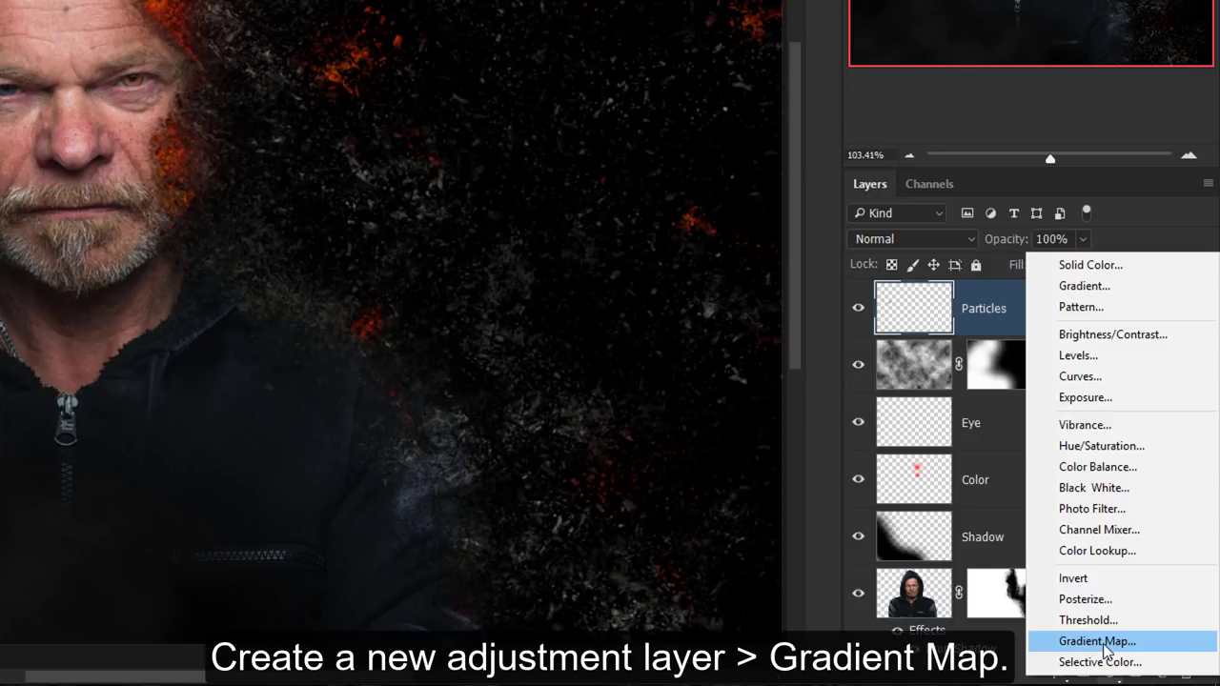
click(1096, 641)
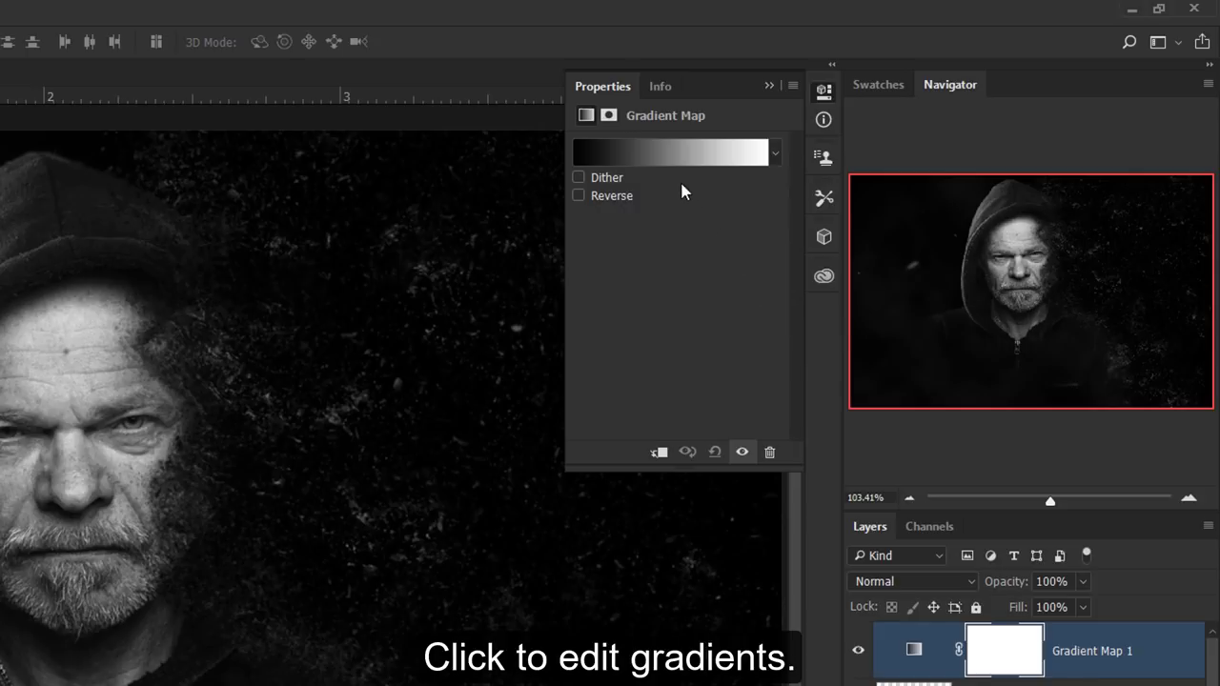
click(672, 152)
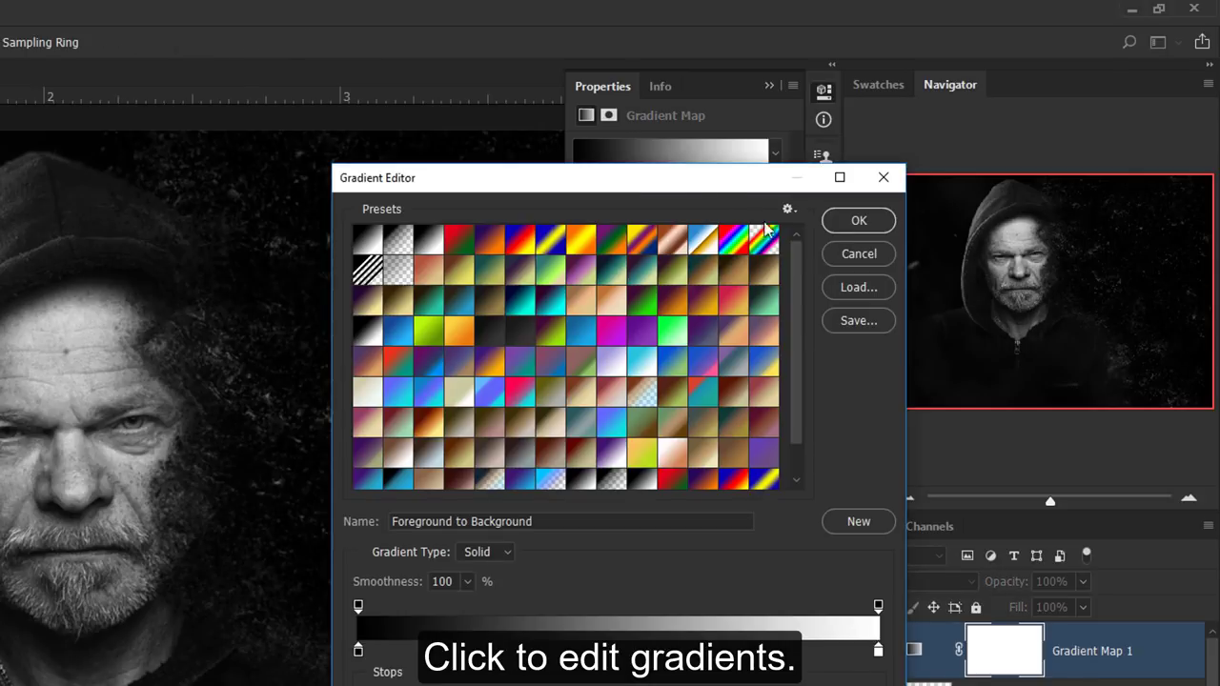
scroll(805, 295, down, 1)
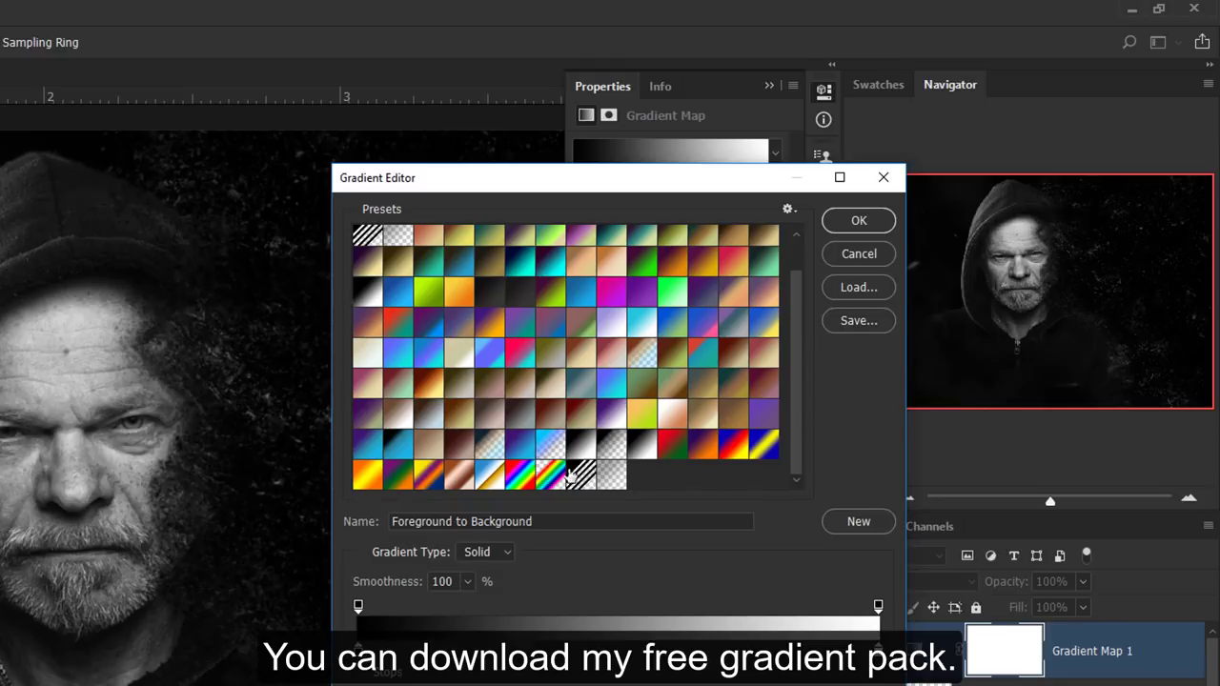
click(368, 448)
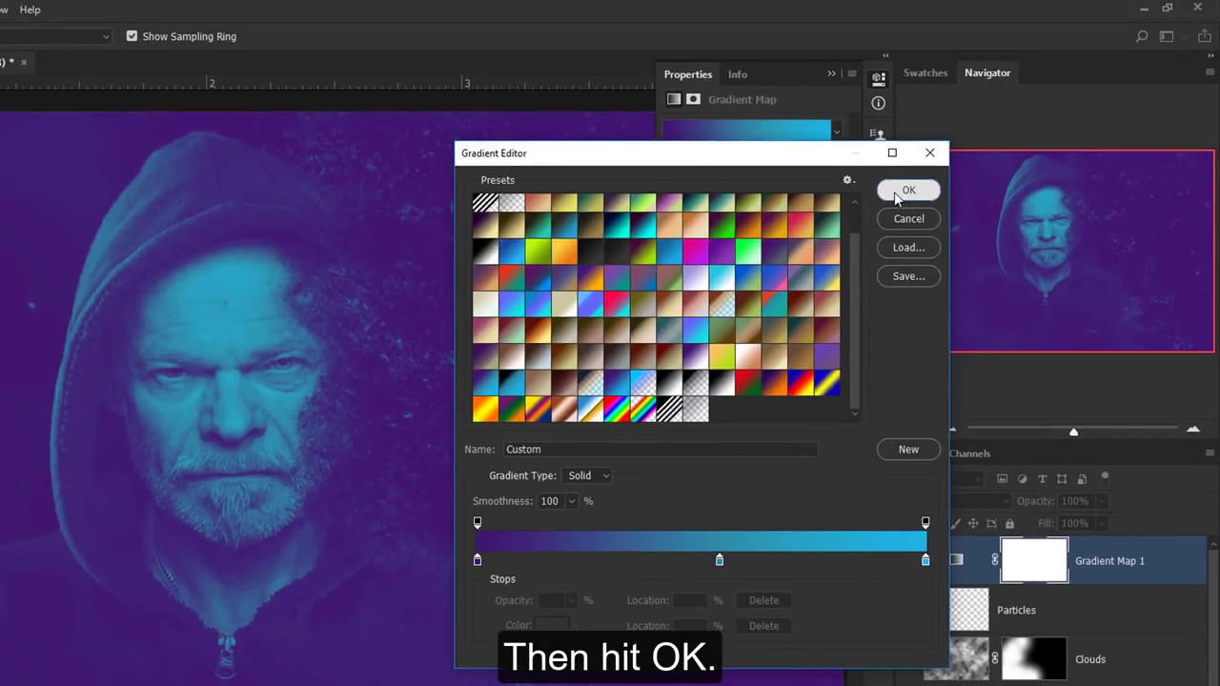
click(906, 190)
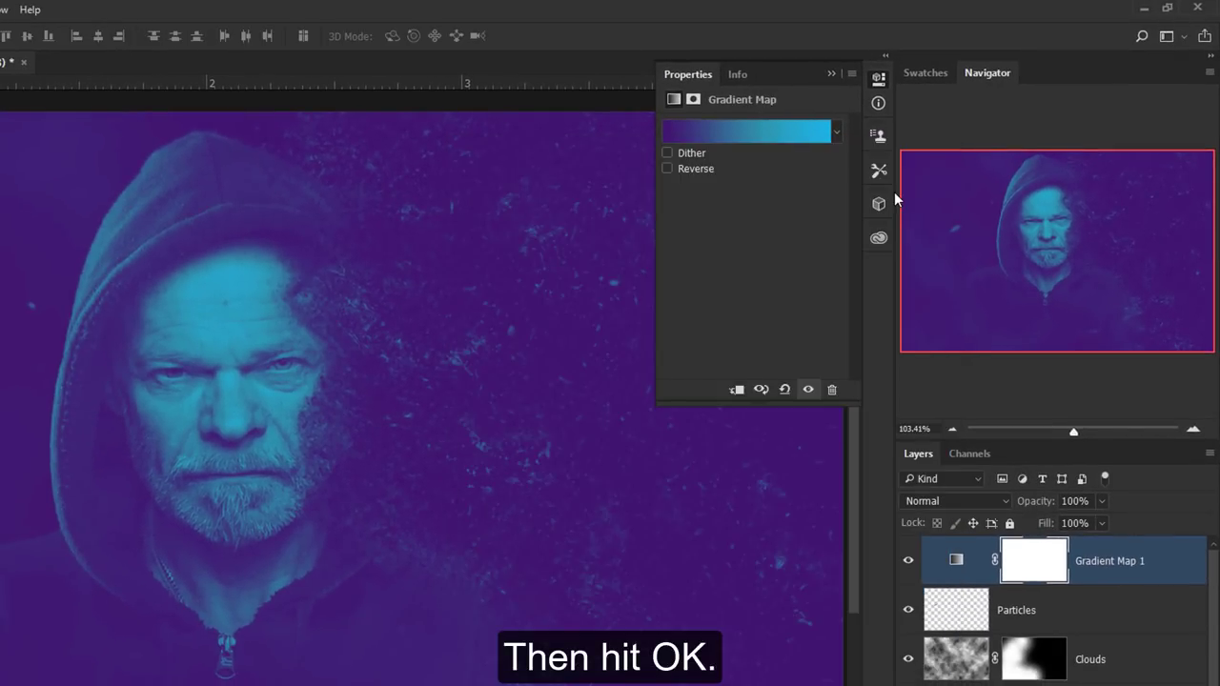
- Blend the gradient map in Soft Light mode at 40% opacity
click(966, 502)
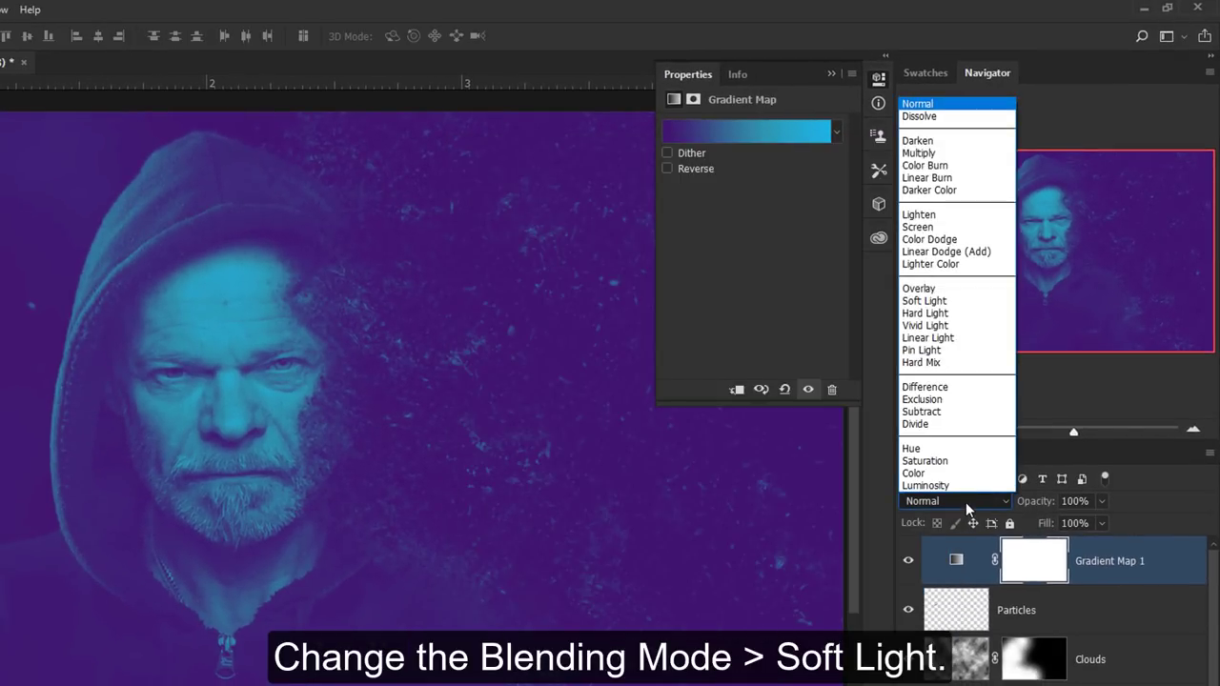
click(961, 301)
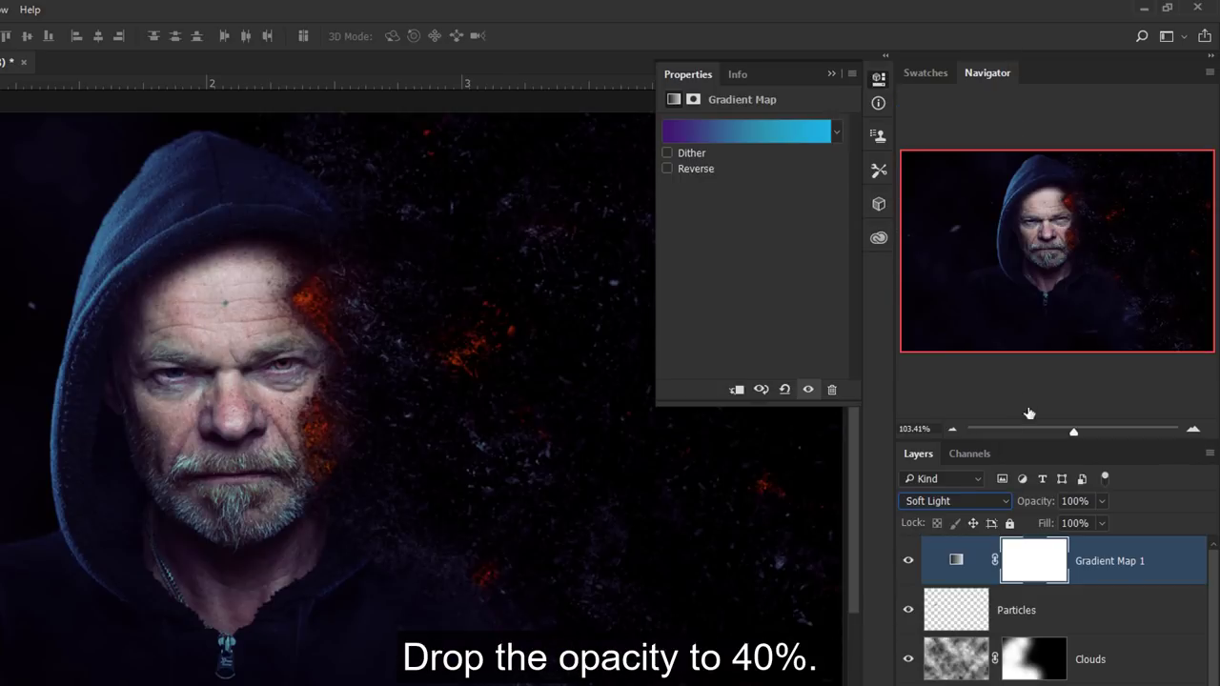
drag(1050, 507, 1004, 506)
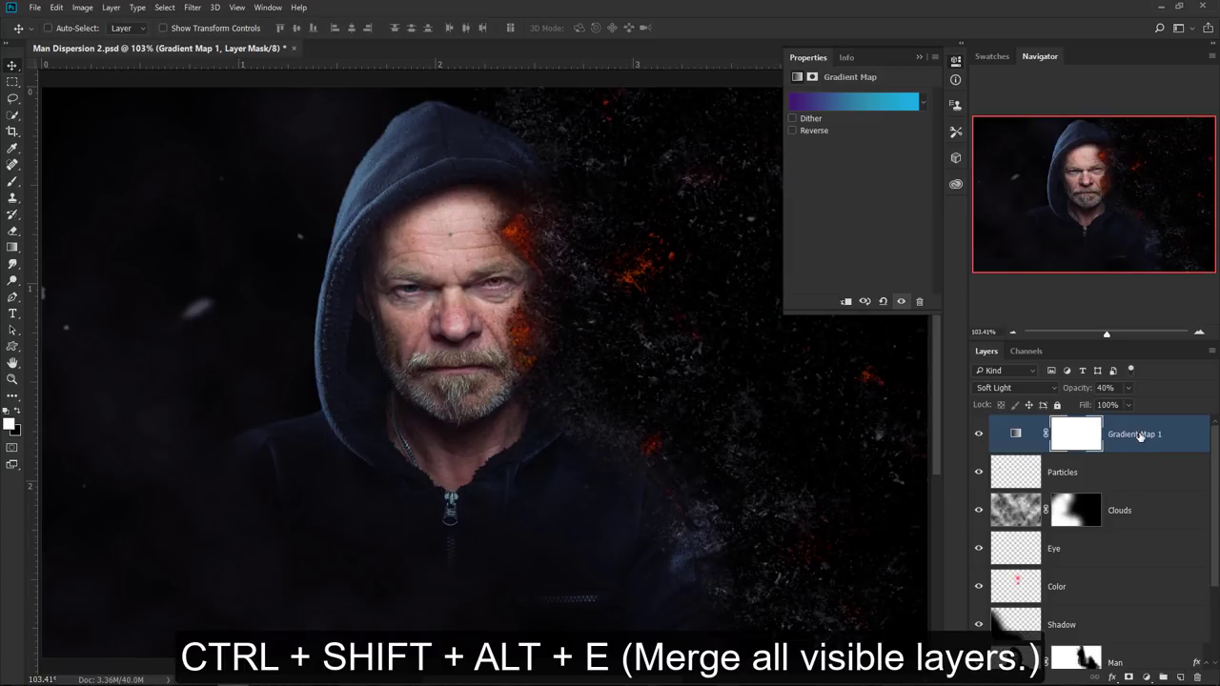
- Merge all visible layers into a new top layer named 'Merged'
key(ctrl+shift+alt+e)
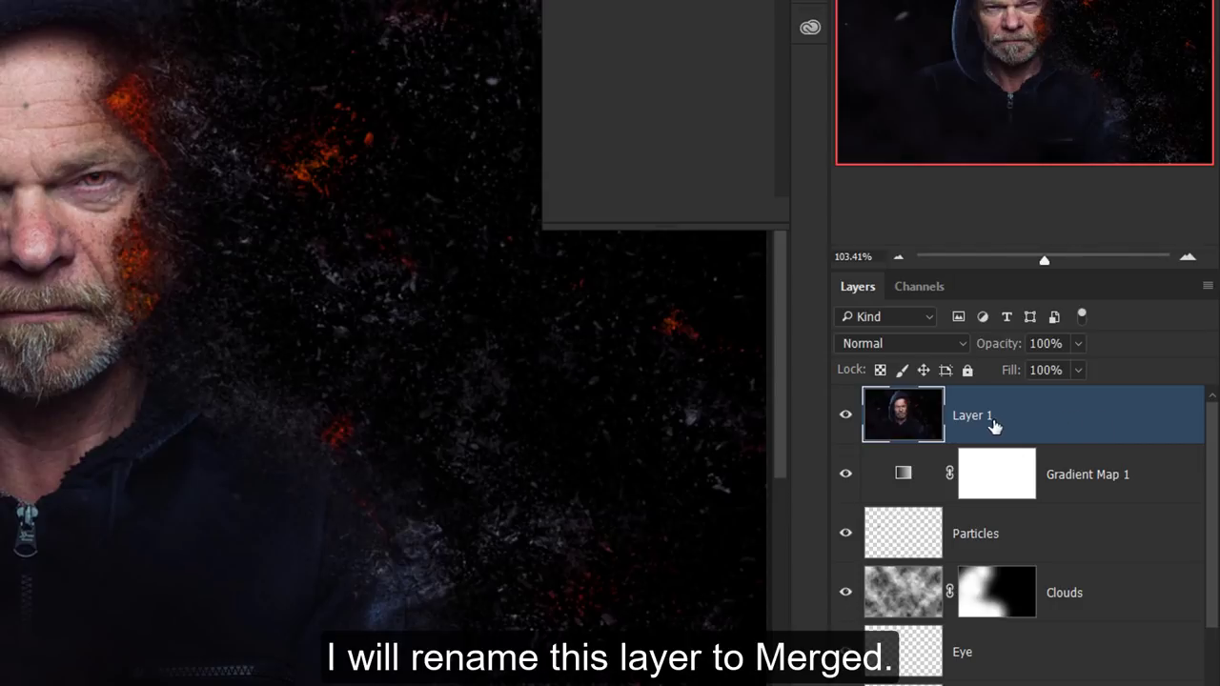
double_click(981, 419)
text(Merg)
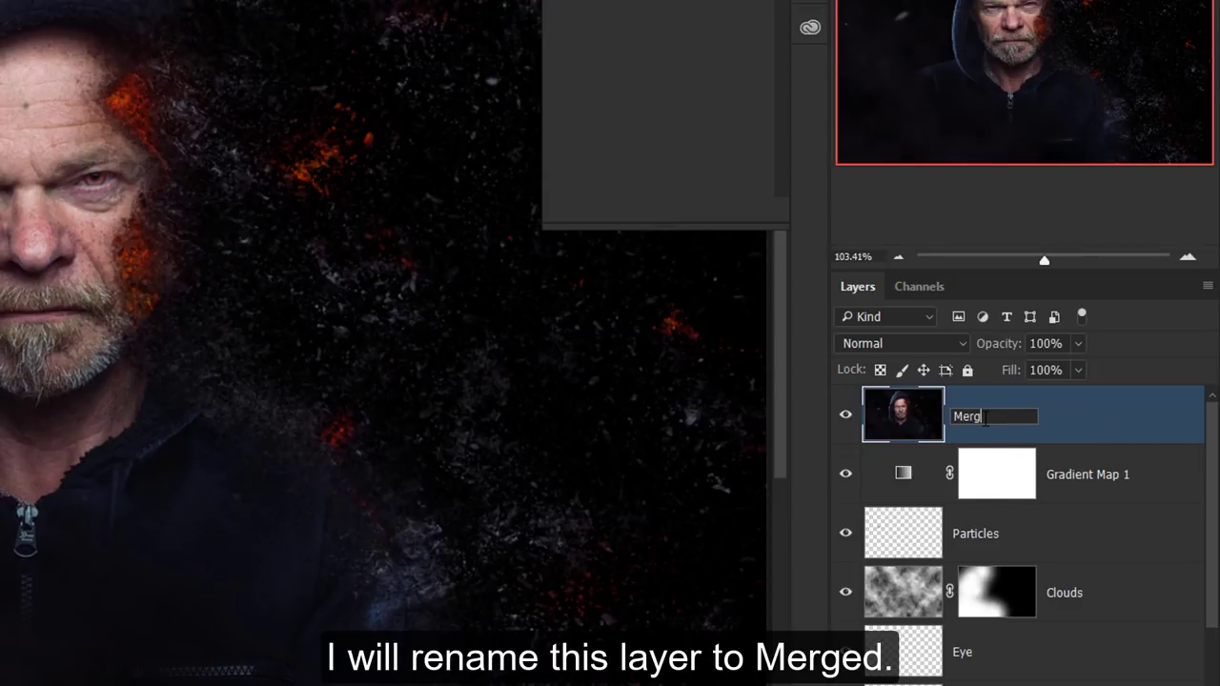
text(ed)
key(Return)
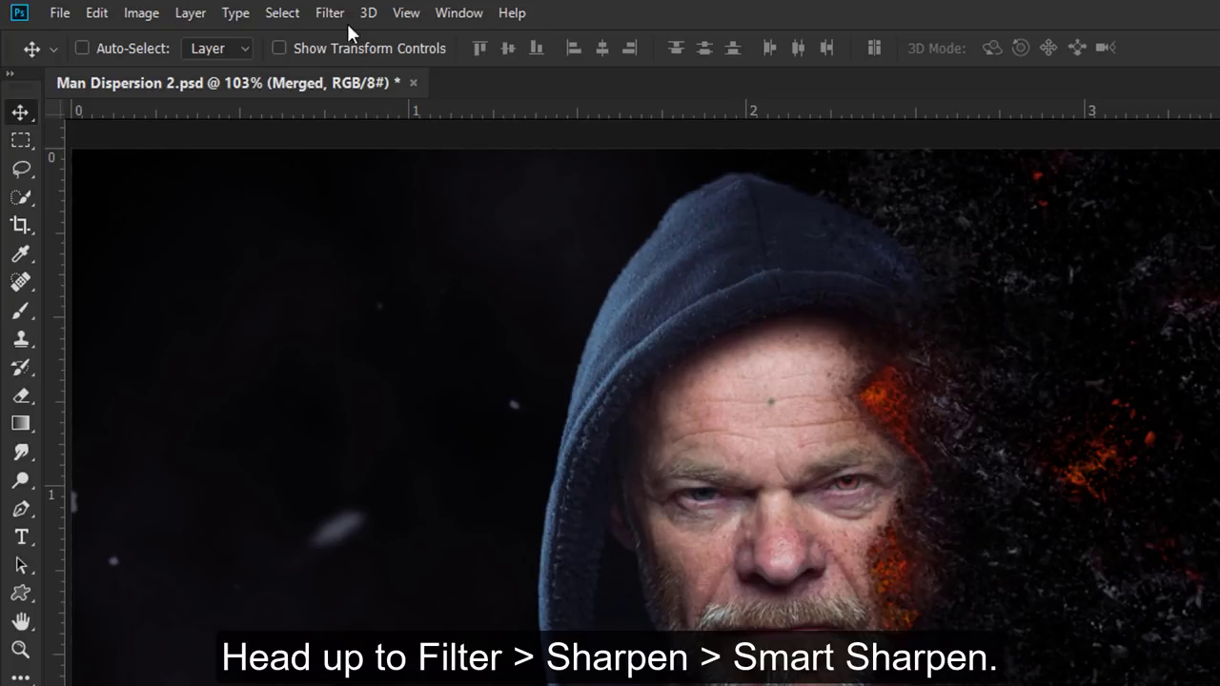
- Sharpen the Merged layer with Smart Sharpen at 40% amount and 0.5 px radius
click(343, 13)
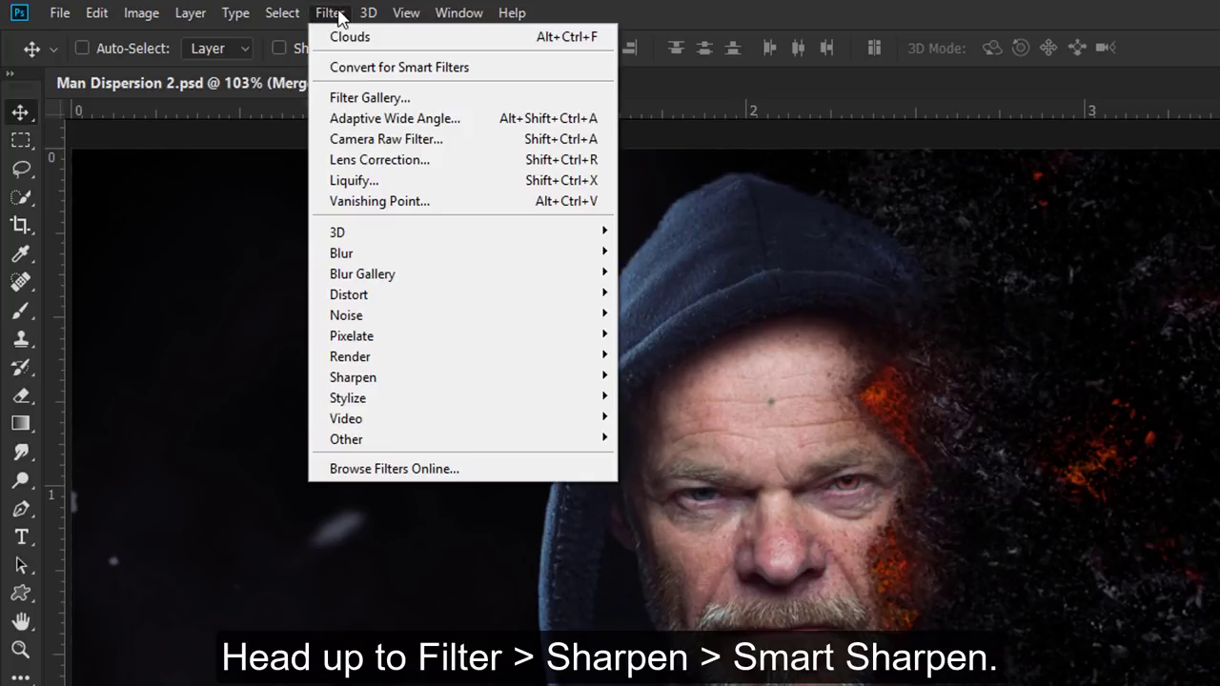
mouse_move(353, 378)
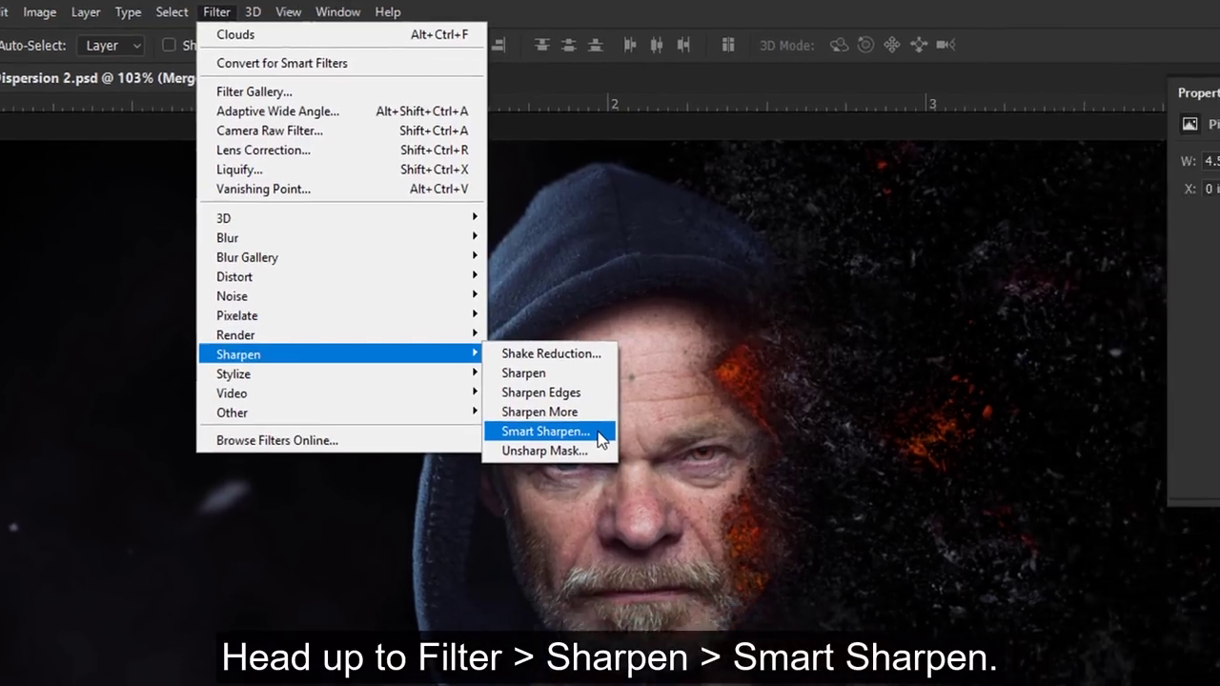
click(738, 467)
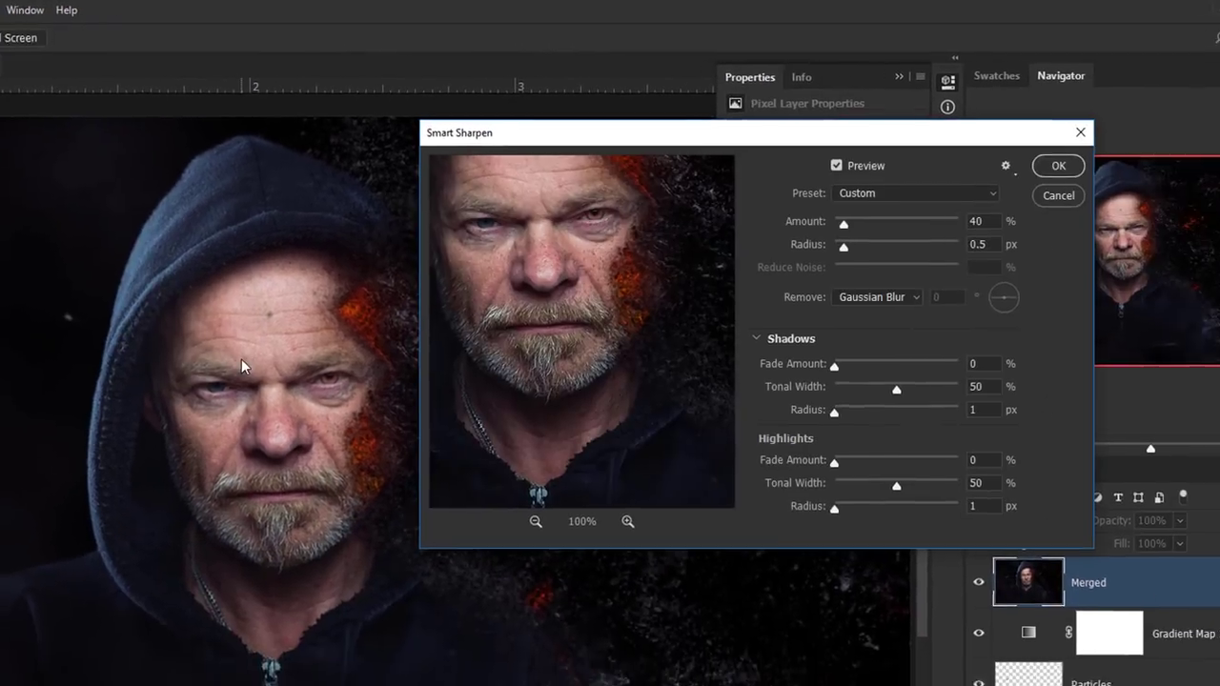
drag(579, 333, 590, 410)
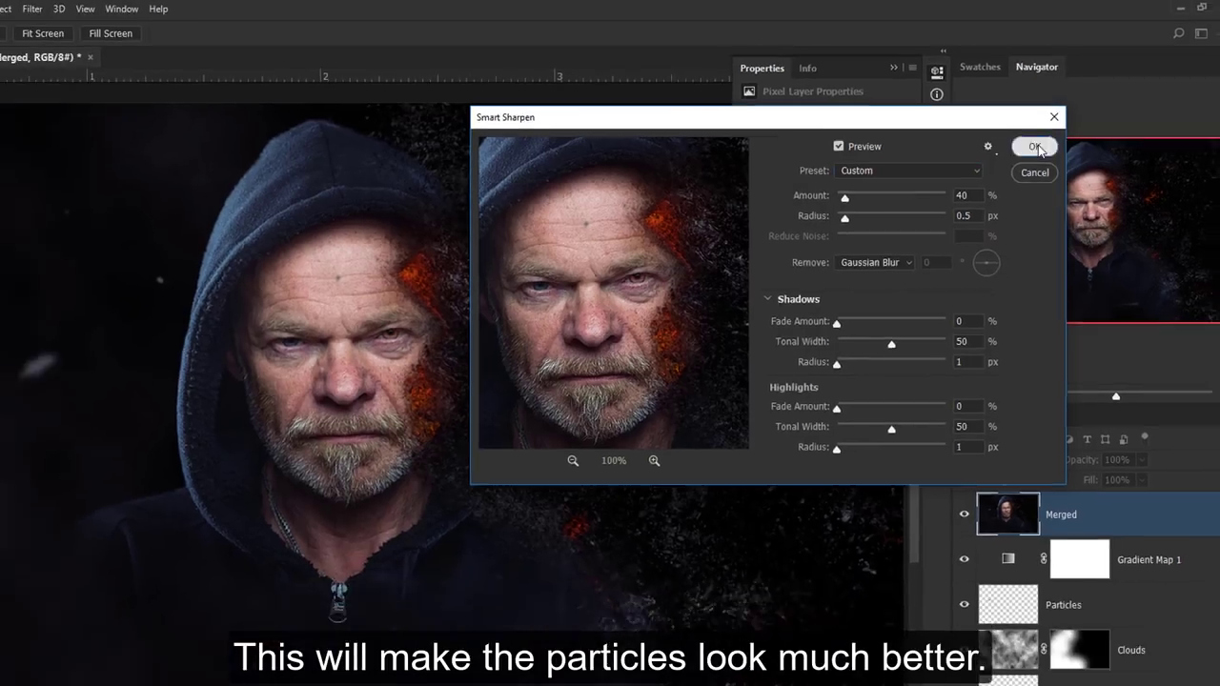
click(1029, 150)
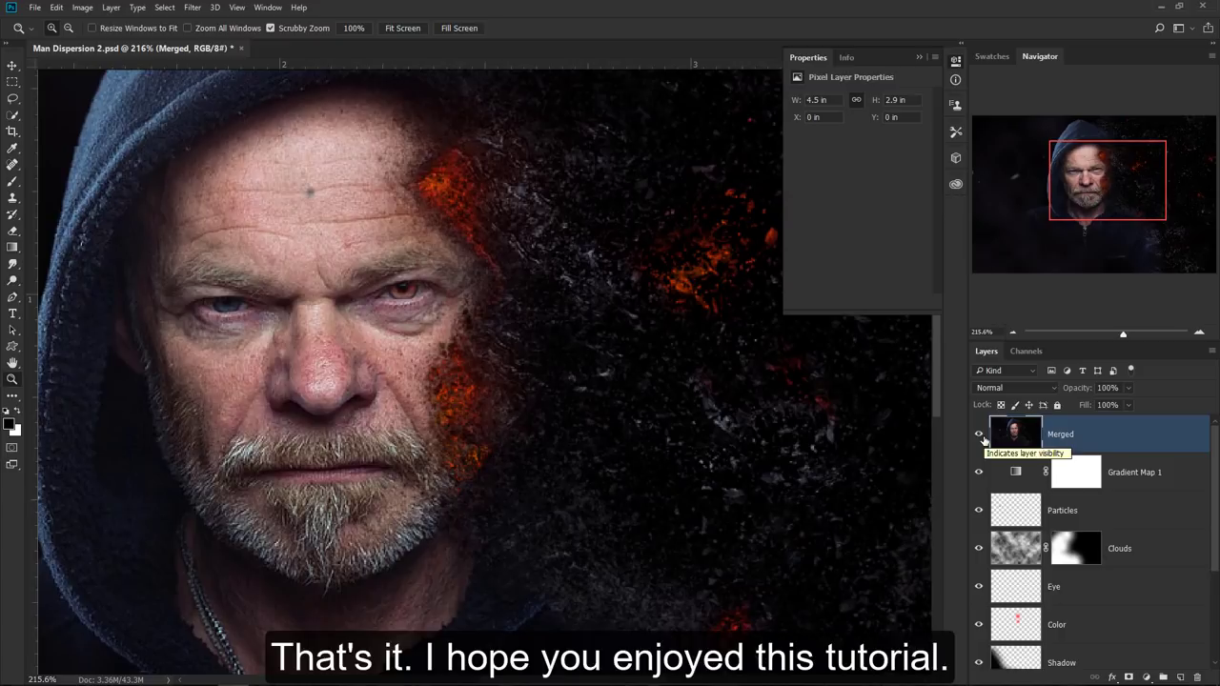
- Fit the whole finished composite in the window with Ctrl+0
key(ctrl+0)
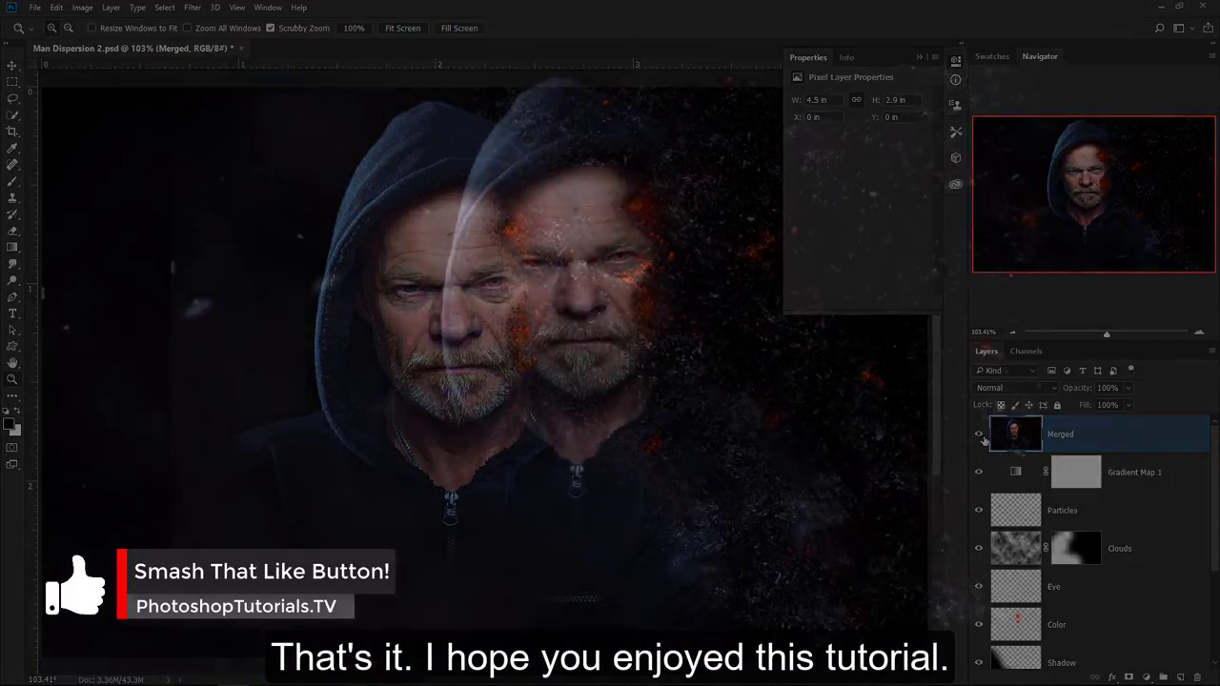